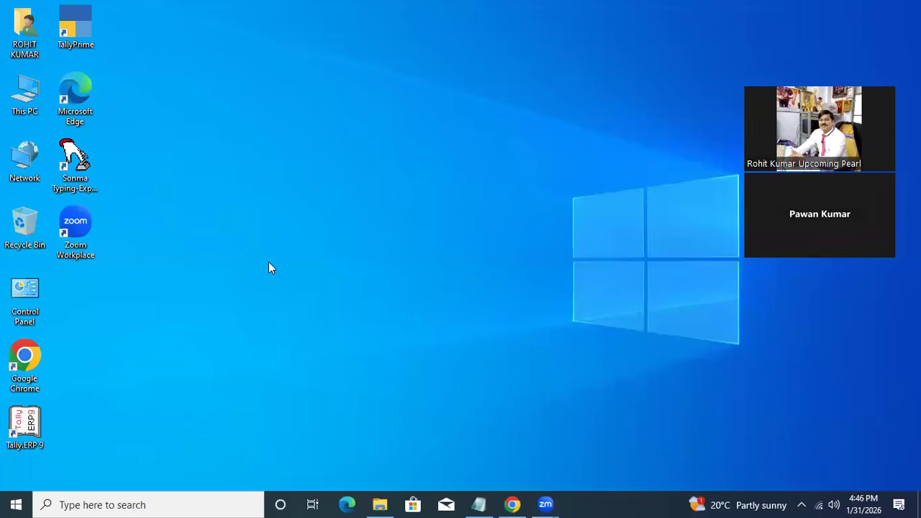
Launch Microsoft Word by running the WINWORD command.
key(super+r)
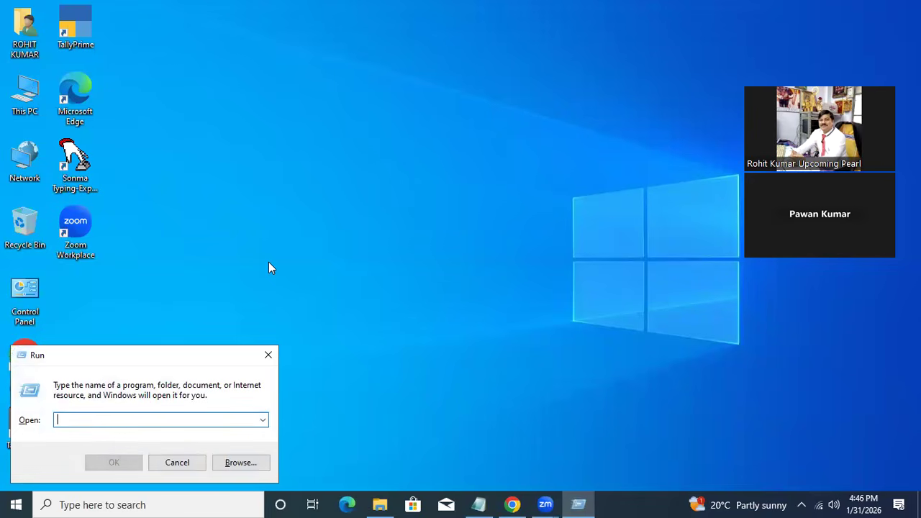
text(WINWORD)
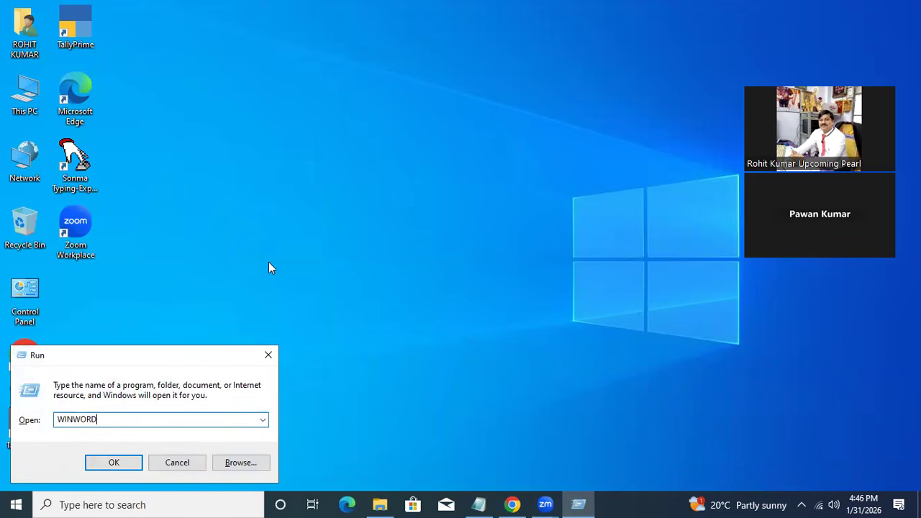
key(Return)
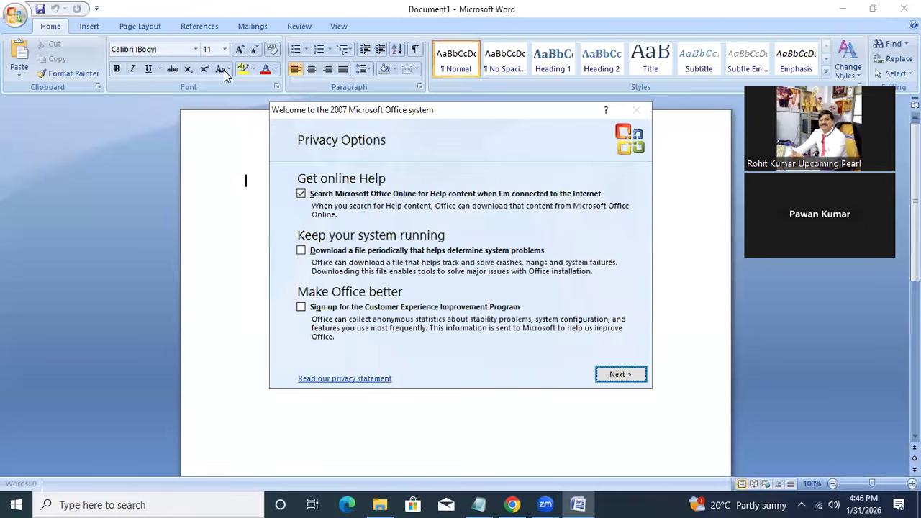
Complete the Office welcome wizard, keeping the default privacy options and declining Microsoft Update.
click(616, 376)
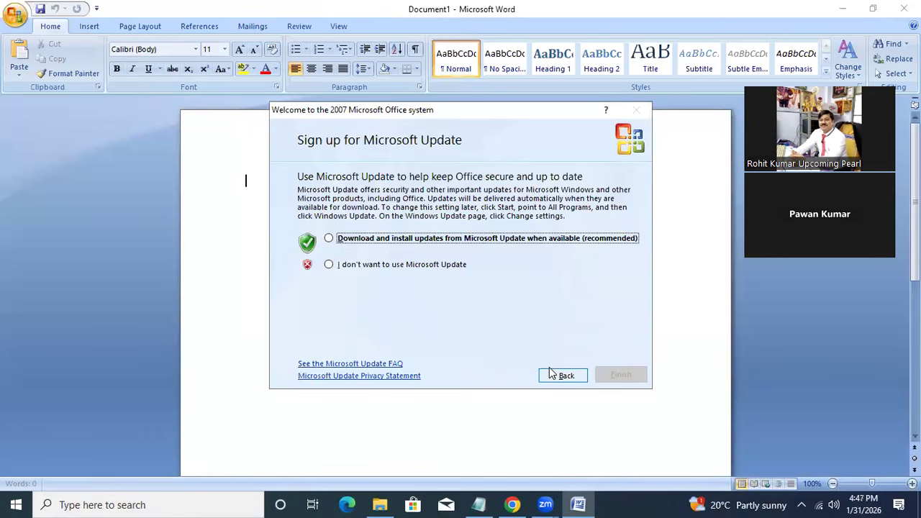
click(343, 267)
click(628, 376)
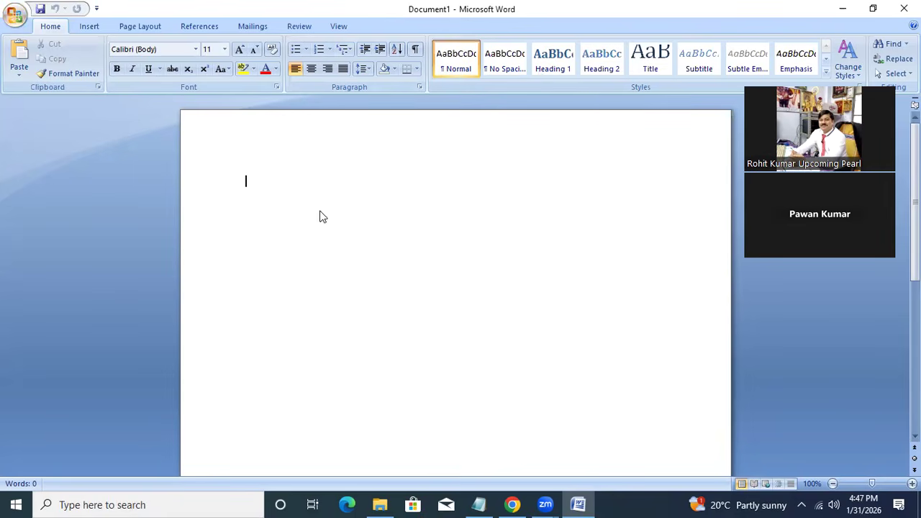
Generate sample paragraphs in the blank document with =RAND().
ctrl+scroll(330, 188, up, 6)
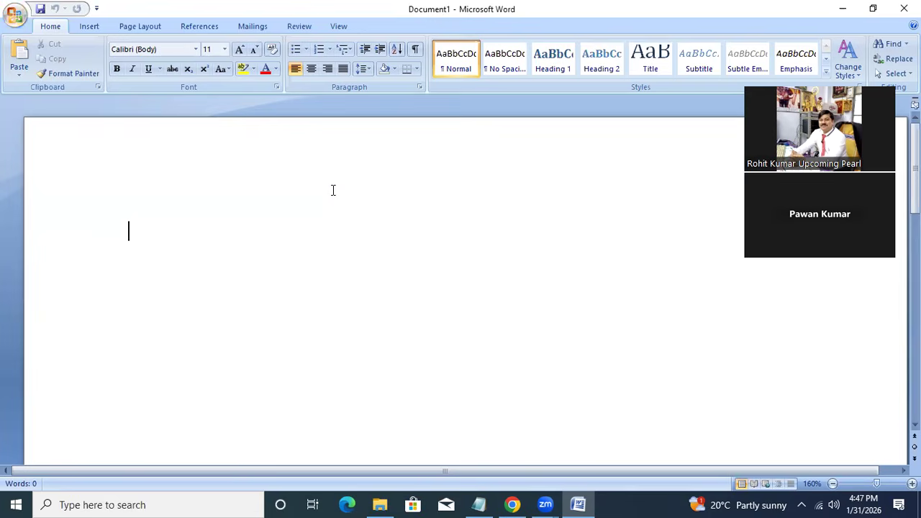
text(=RAND)
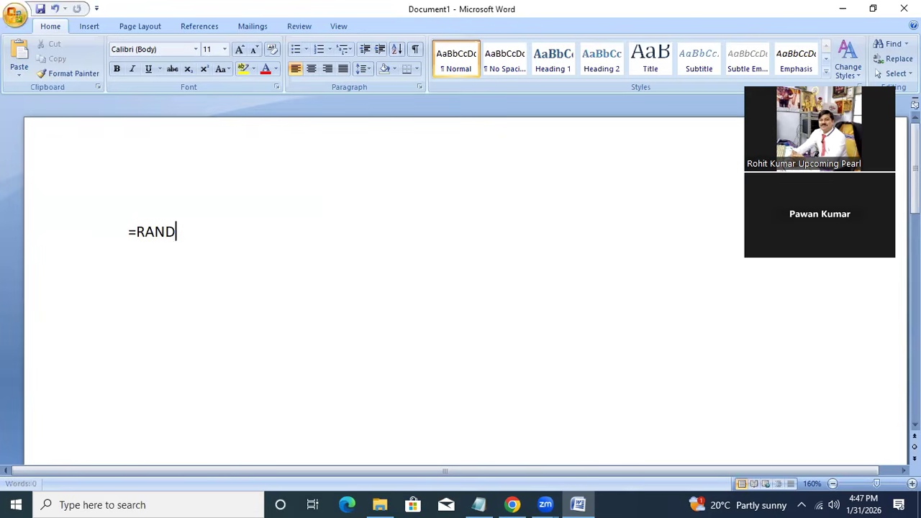
text(())
key(Return)
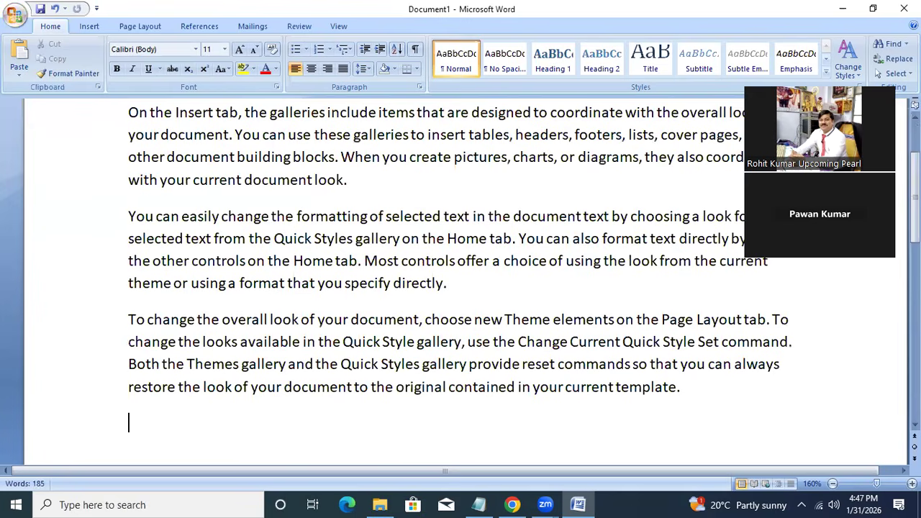
Select all the text in the document and clear the selection again.
click(303, 156)
scroll(321, 182, up, 2)
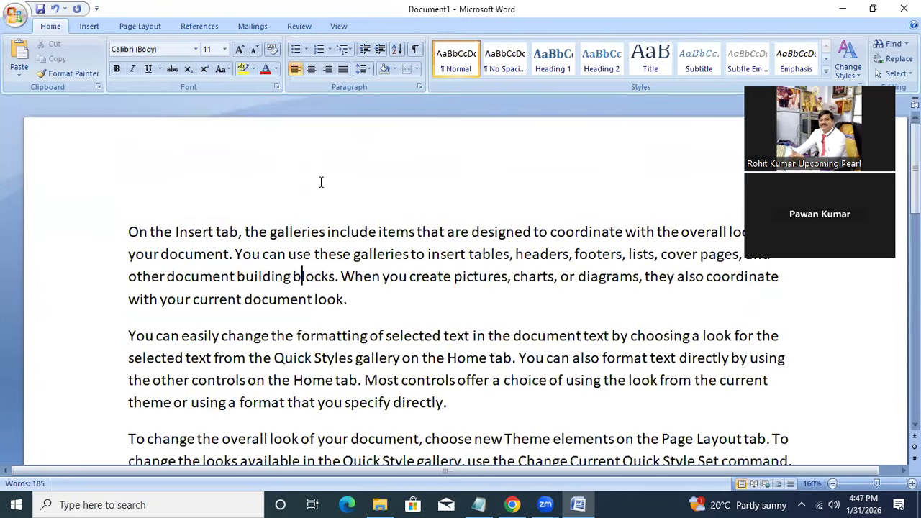
key(ctrl+a)
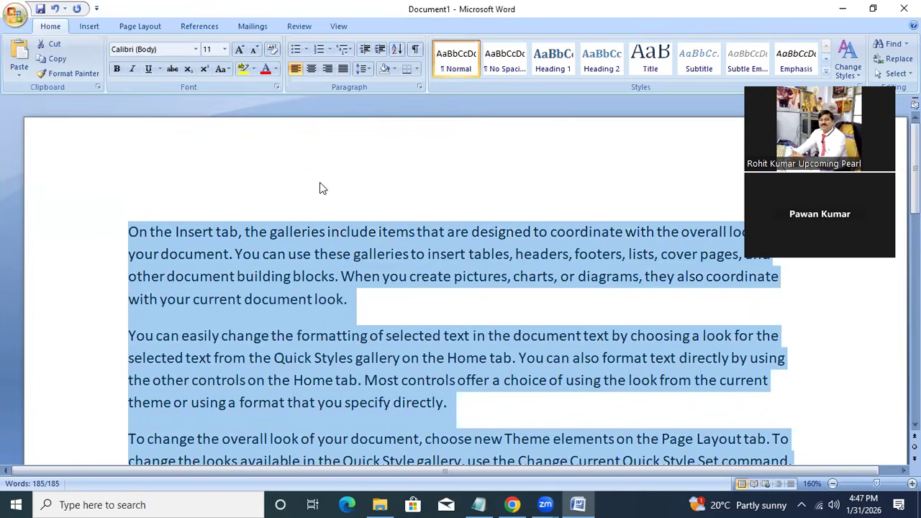
click(344, 233)
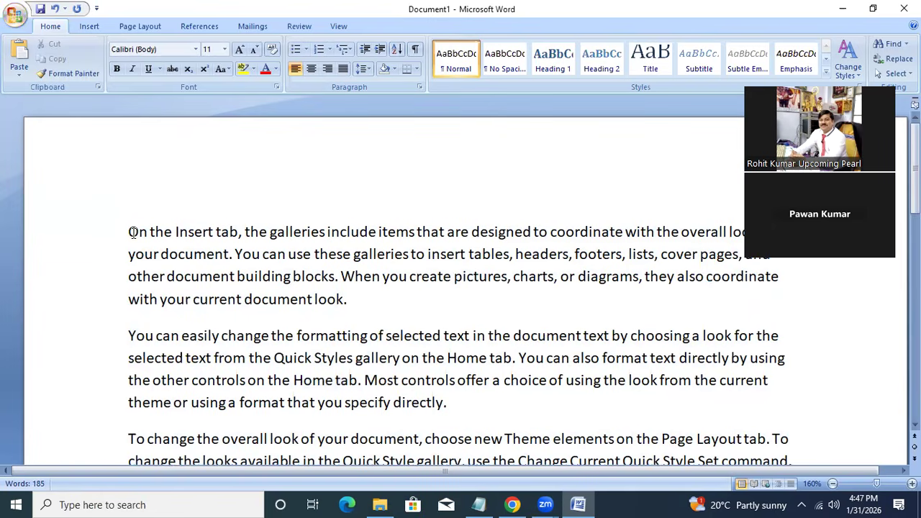
Toggle bold on and off for the opening words "On the Insert tab, the galleries include items that".
drag(130, 231, 425, 224)
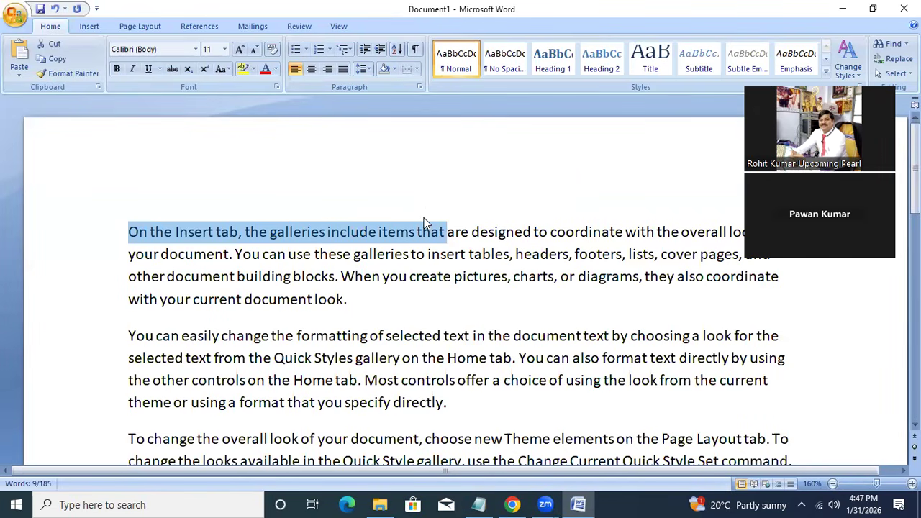
key(ctrl+b)
key(ctrl+b)
key(ctrl+b)
key(ctrl+b)
click(116, 69)
click(117, 73)
Copy the opening words "On the Insert tab, the galleries" into a new paragraph at the end of the document.
click(132, 233)
shift+click(327, 231)
key(ctrl+c)
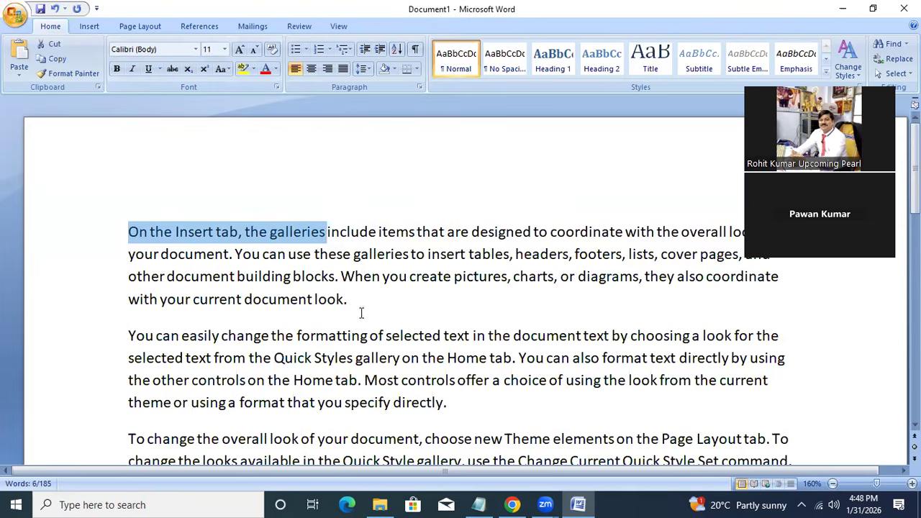
scroll(364, 317, down, 4)
click(693, 269)
key(Return)
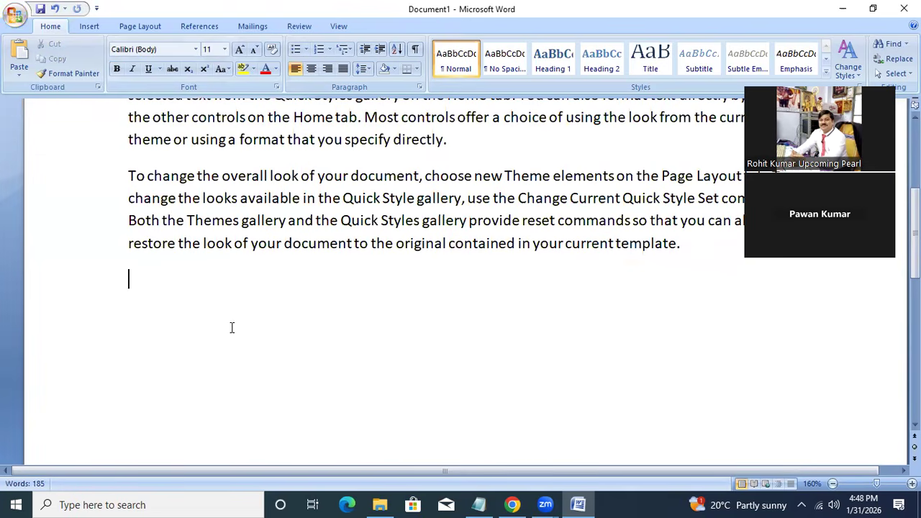
key(ctrl+v)
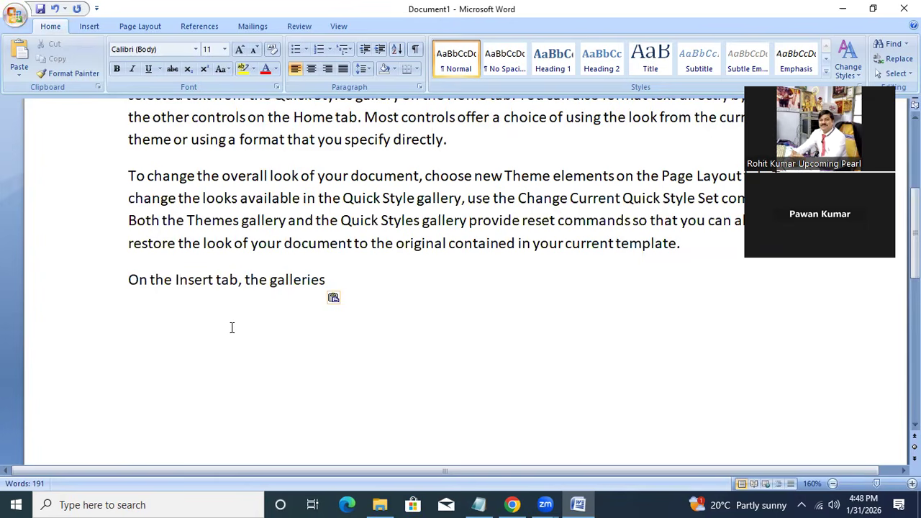
View the Font settings for the pasted last line and close them without changes.
drag(339, 286, 157, 276)
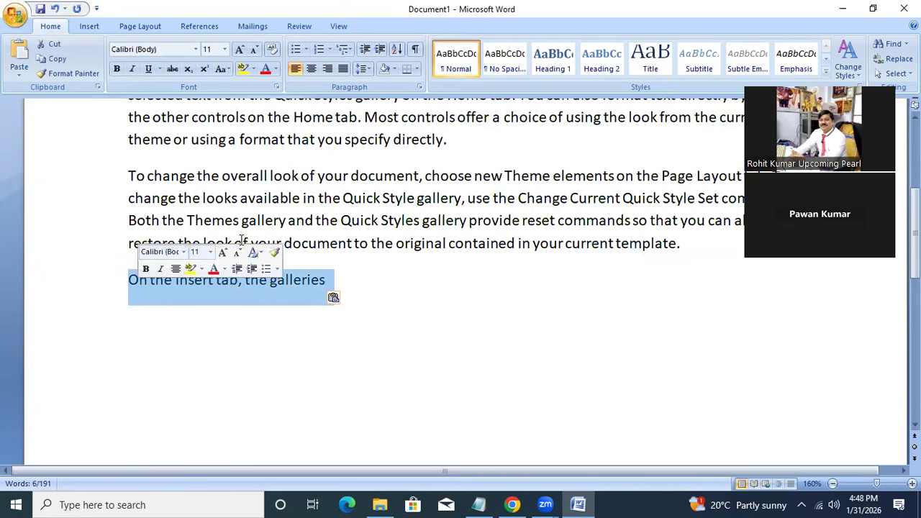
key(ctrl+d)
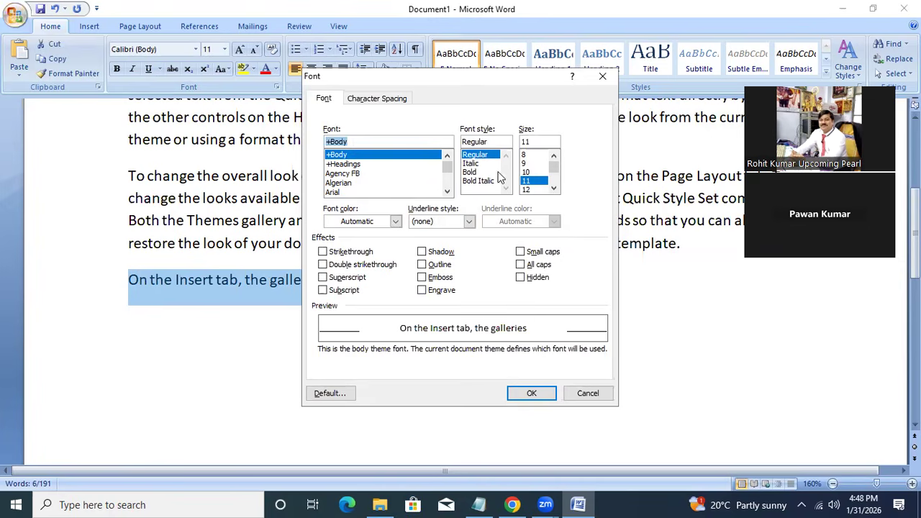
click(587, 394)
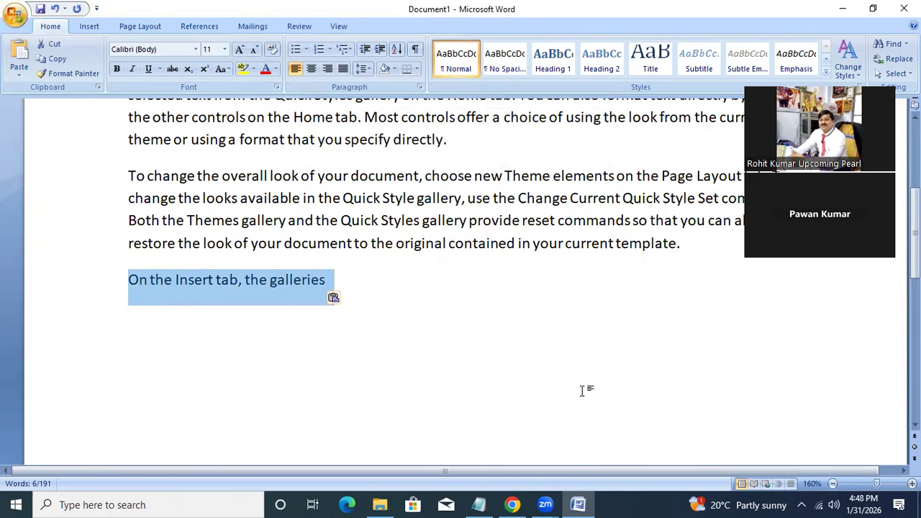
Center the pasted line "On the Insert tab, the galleries" at the end of the document.
click(134, 288)
drag(149, 282, 329, 286)
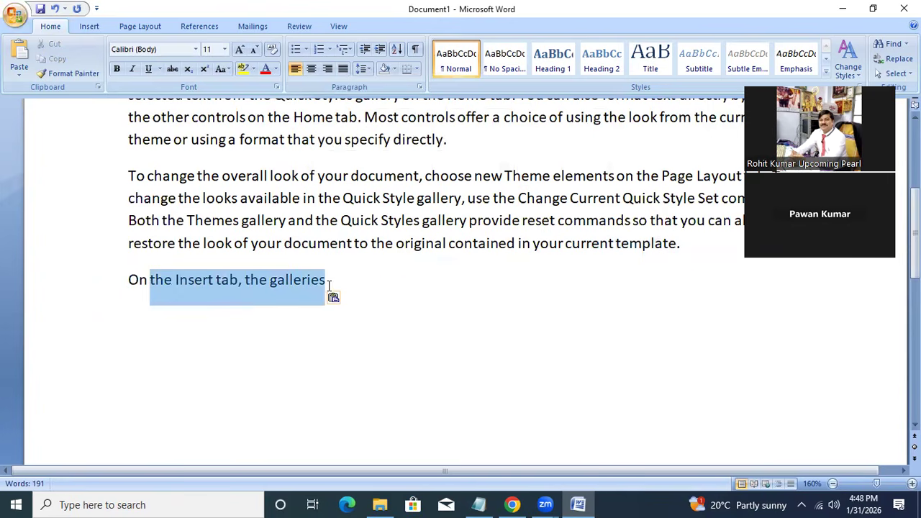
drag(127, 281, 326, 283)
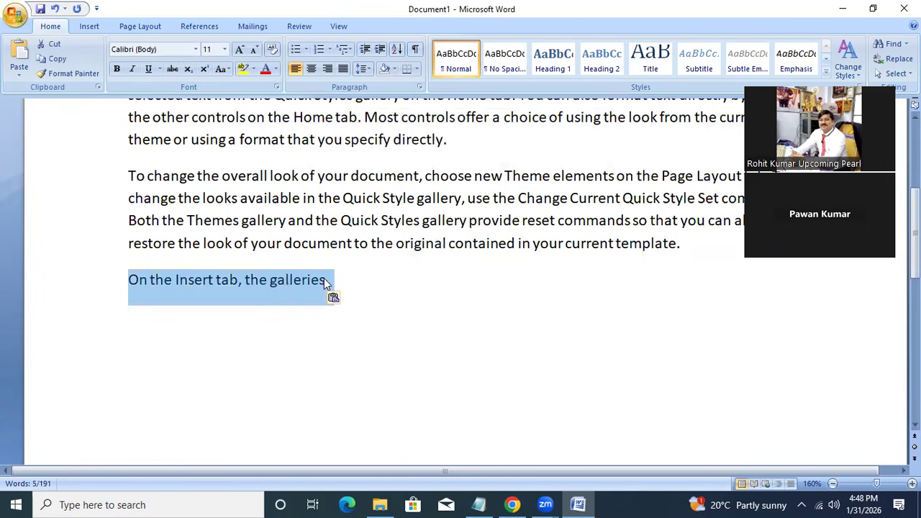
key(ctrl+e)
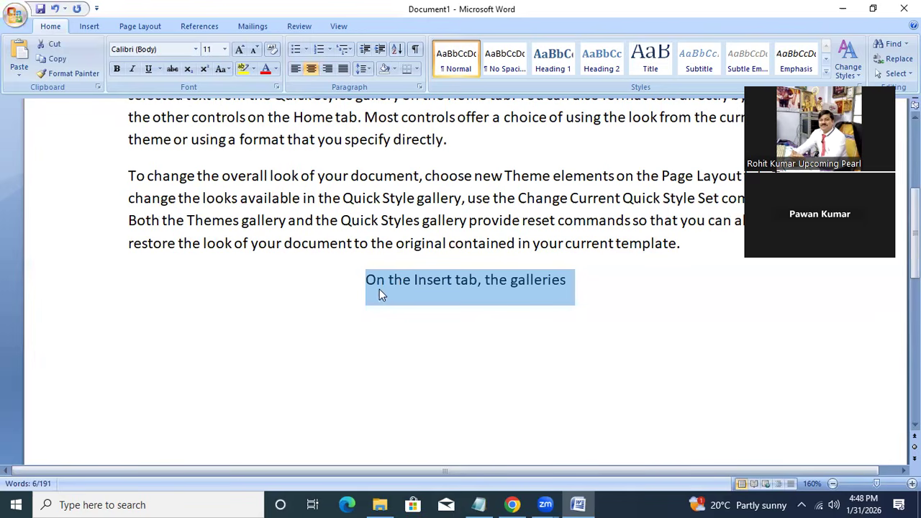
Search for "the" from the start of the document and go to its second occurrence.
scroll(337, 297, up, 4)
click(131, 233)
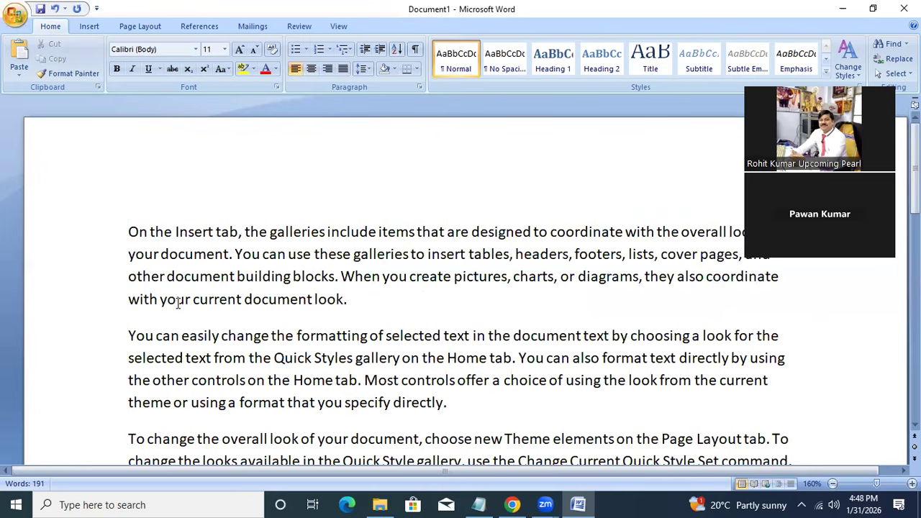
key(ctrl+f)
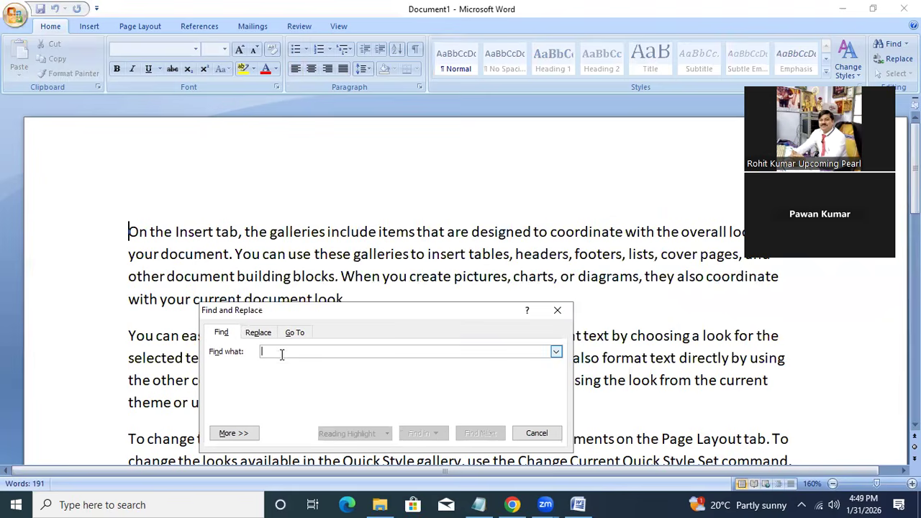
text(The)
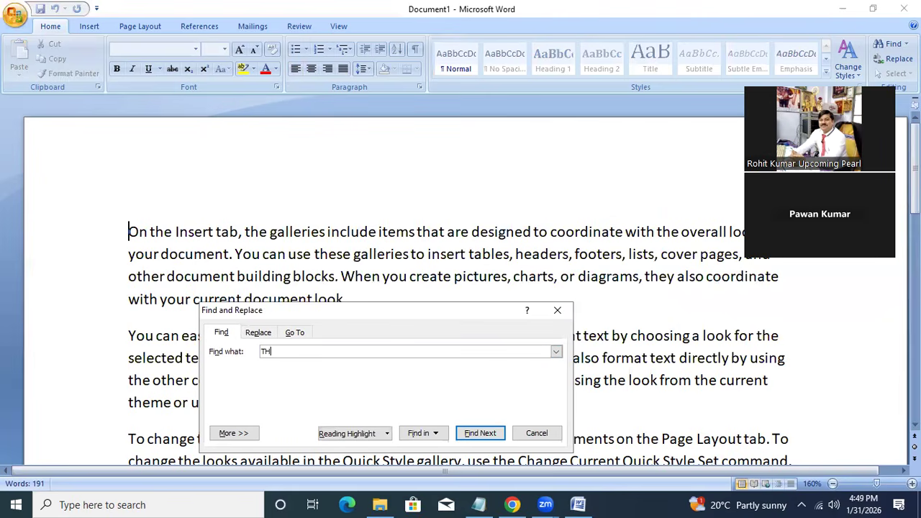
key(BackSpace)
key(BackSpace)
key(BackSpace)
text(the)
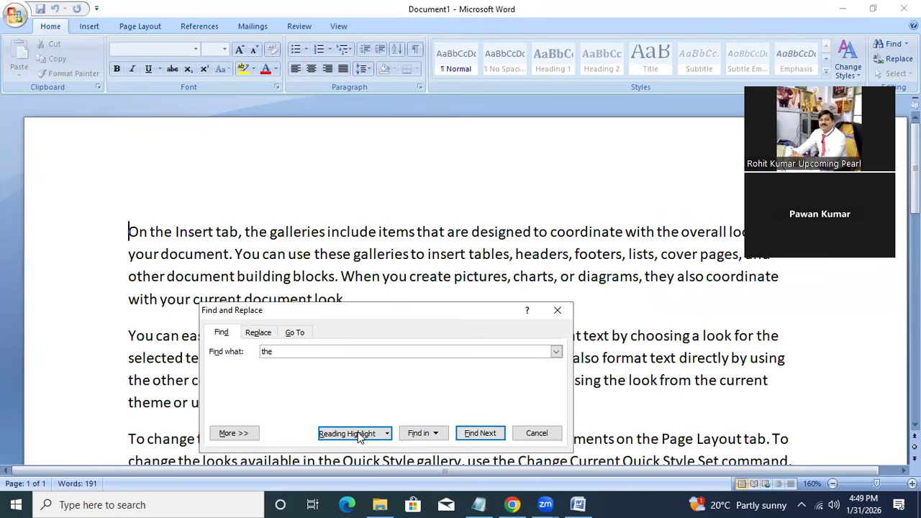
click(456, 435)
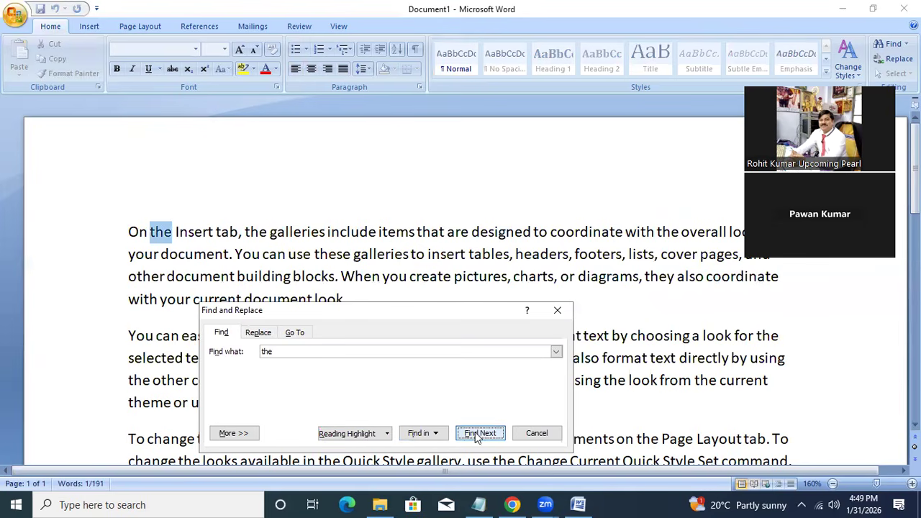
click(457, 435)
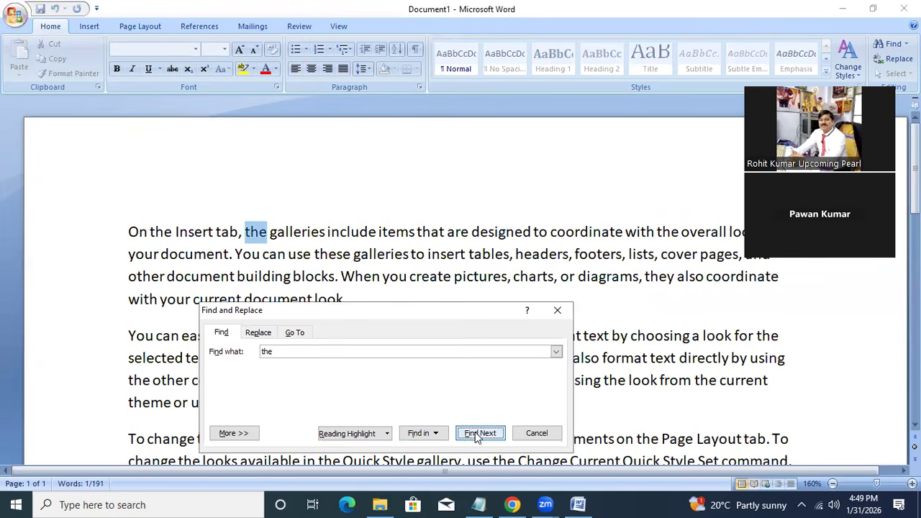
Apply reading highlight to every match of "the", including parts of words, and clear the highlighting.
click(343, 437)
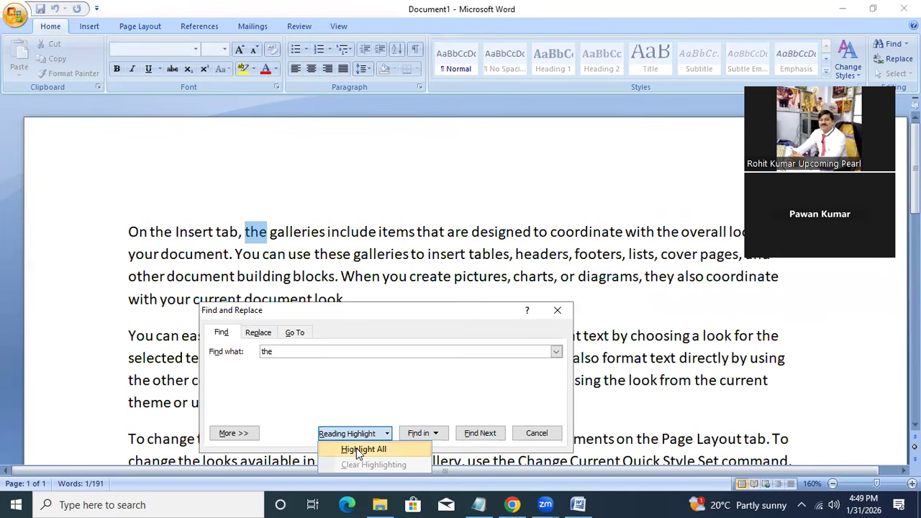
click(358, 451)
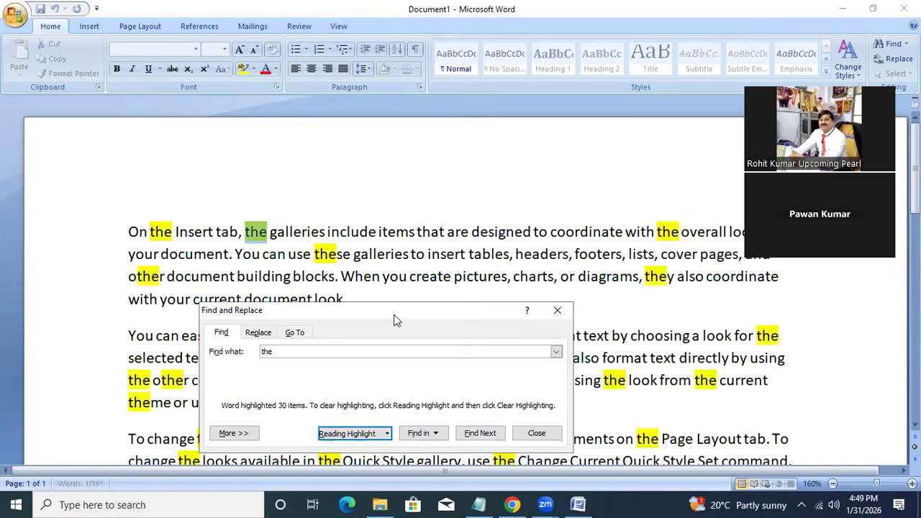
drag(394, 320, 473, 76)
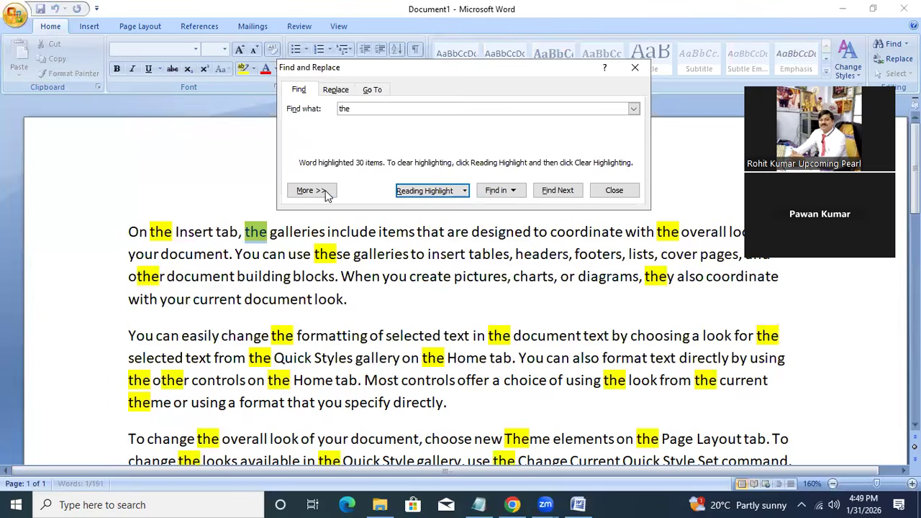
click(414, 192)
click(436, 221)
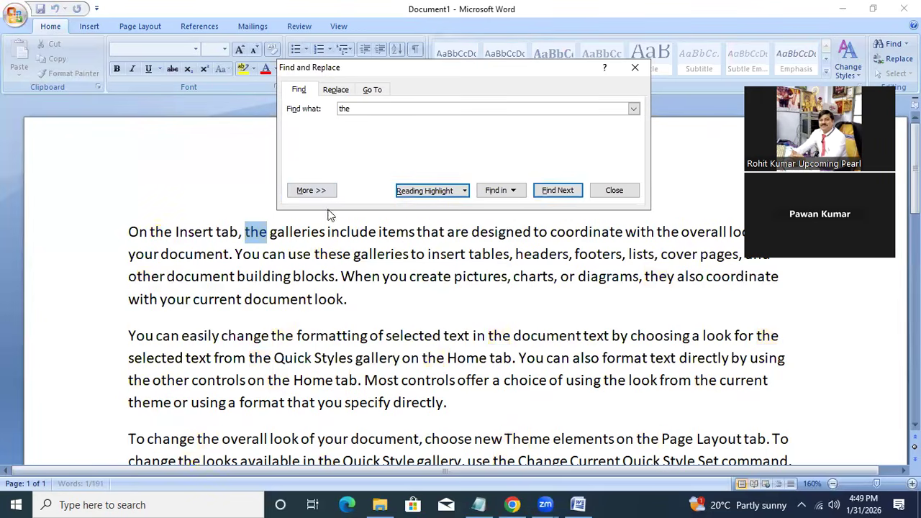
Restrict the search for "the" to whole words only, highlight all matches and close Find and Replace.
click(311, 191)
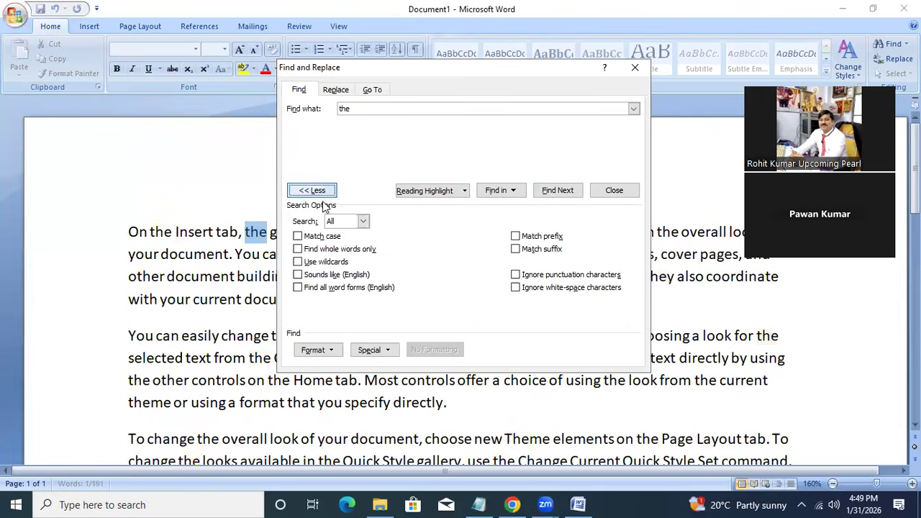
click(308, 250)
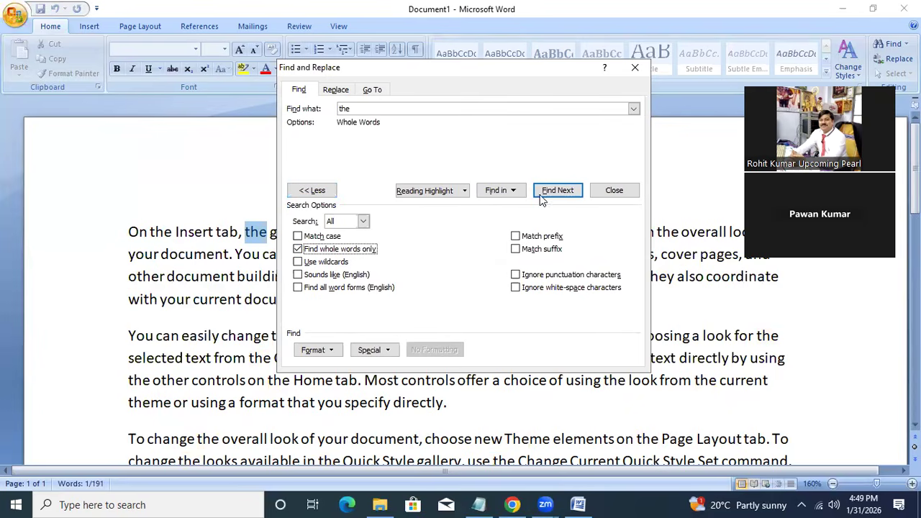
click(467, 191)
click(441, 207)
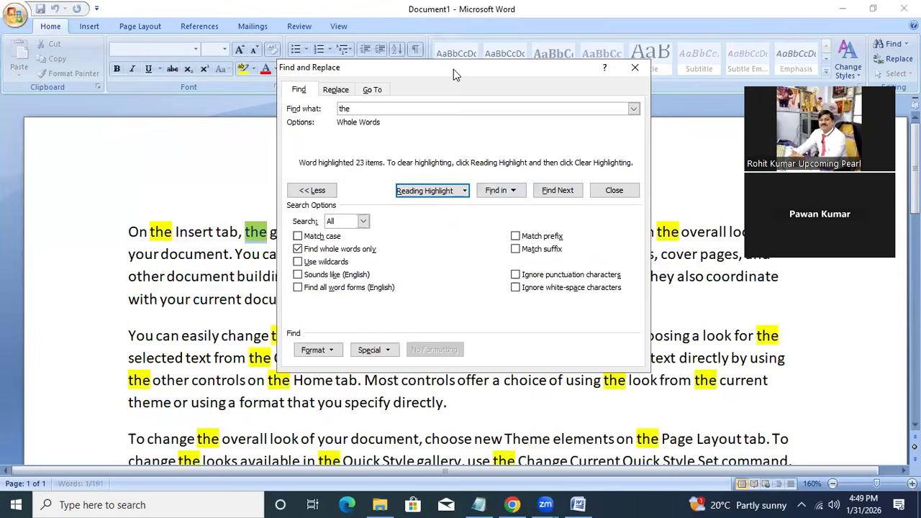
drag(453, 69, 403, 90)
click(563, 213)
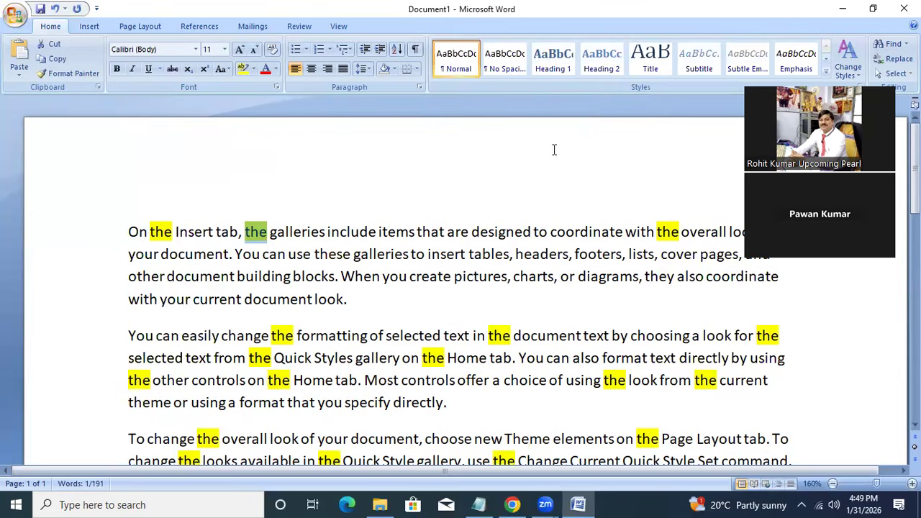
Clear the reading highlight from all matches of "the" and close Find and Replace.
scroll(554, 149, down, 3)
key(ctrl+f)
click(378, 320)
click(374, 350)
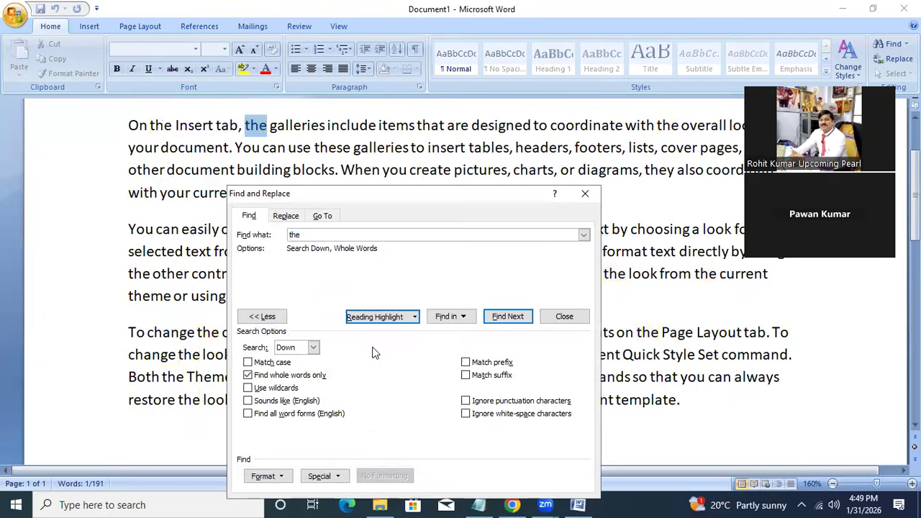
click(566, 316)
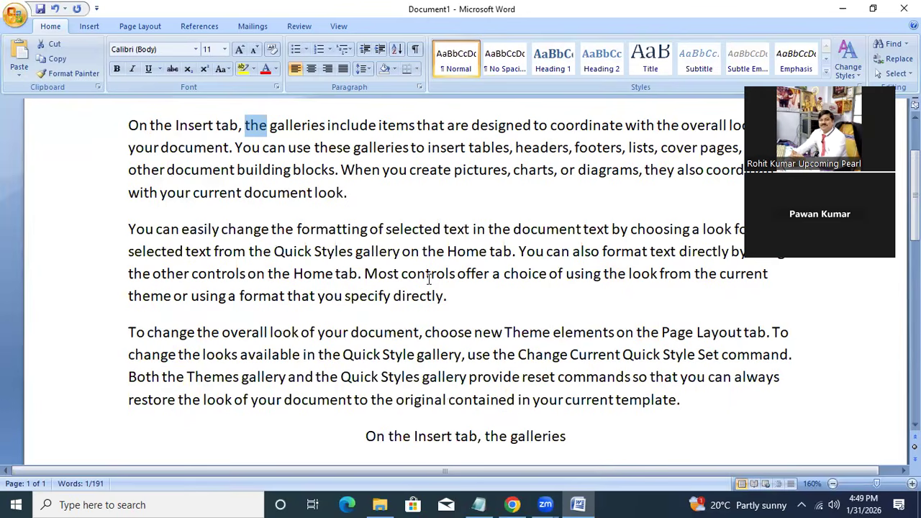
scroll(424, 273, up, 3)
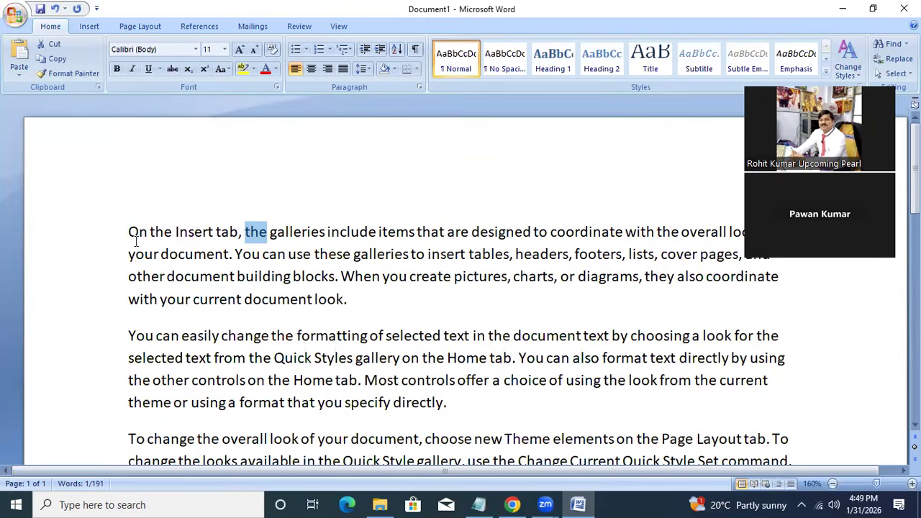
Place the cursor at the start of the document, open the Go To page options and close them.
click(129, 232)
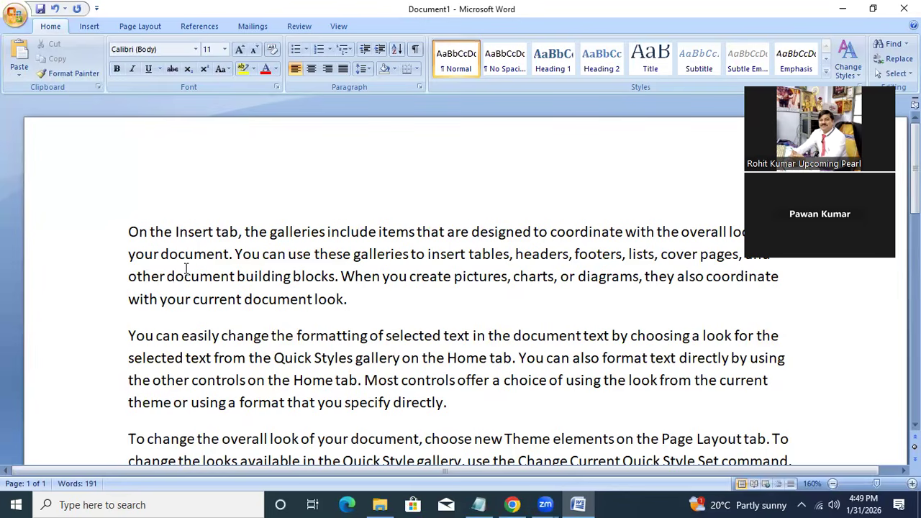
key(ctrl+g)
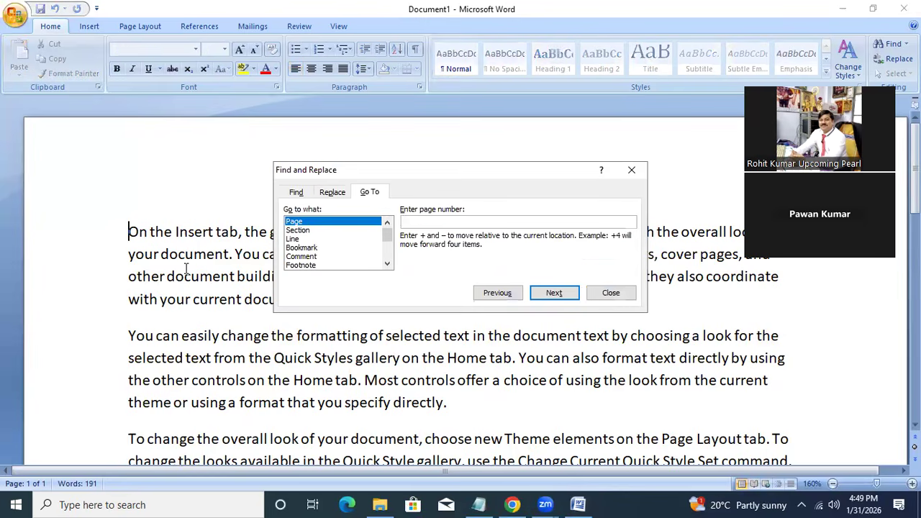
click(620, 293)
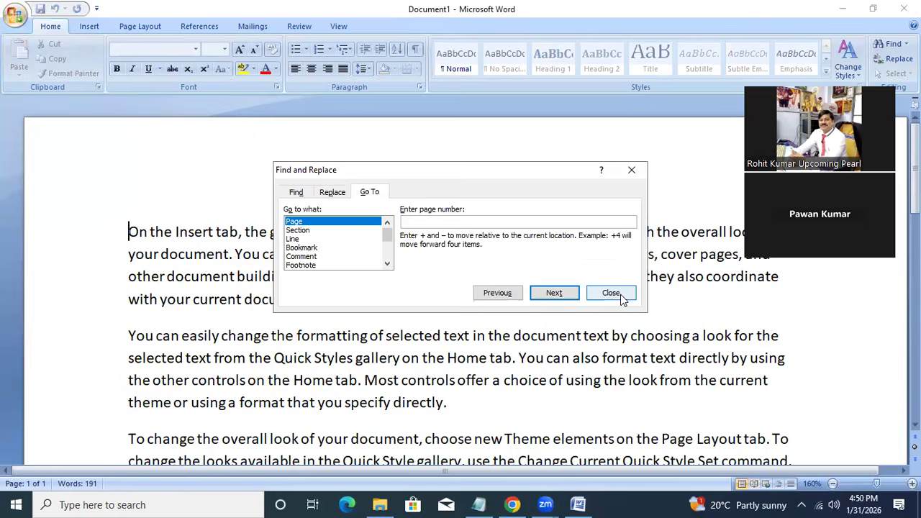
key(ctrl+g)
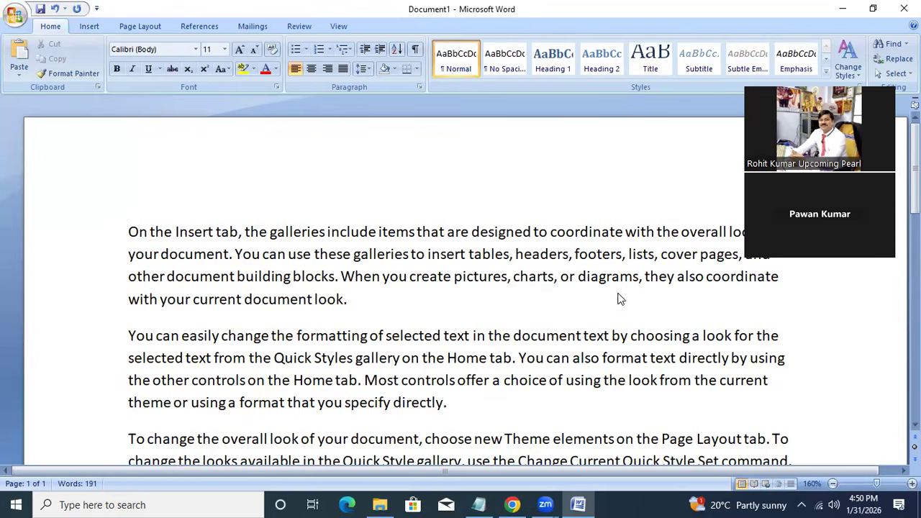
Insert a run of page breaks after the centered last line, then open and close Go To.
scroll(673, 329, down, 3)
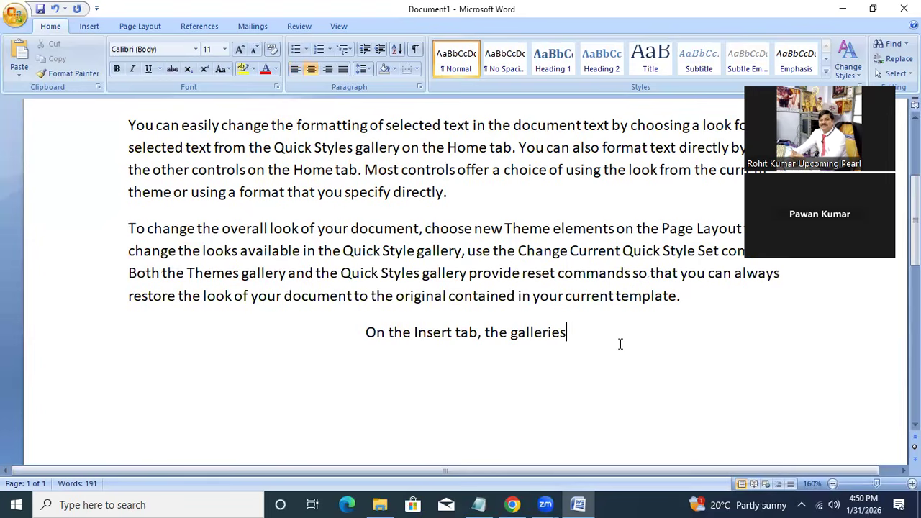
key(ctrl+Return)
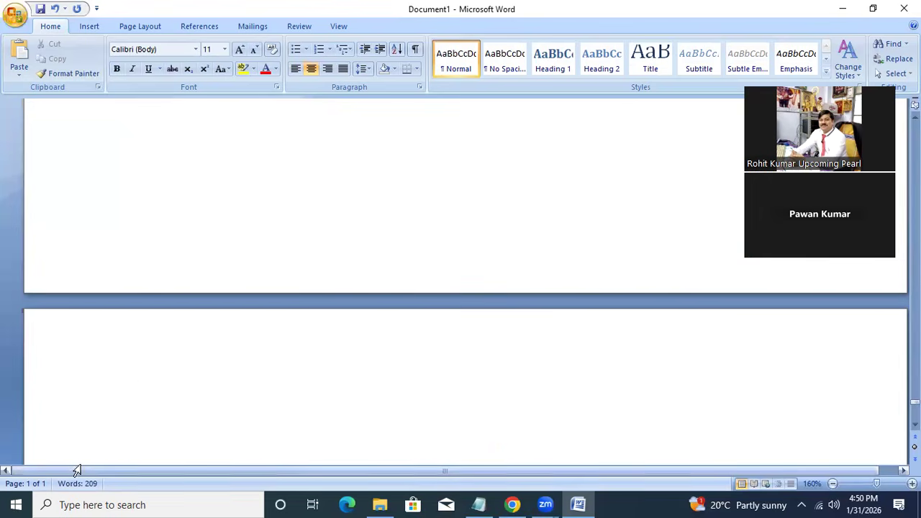
scroll(319, 367, down, 1)
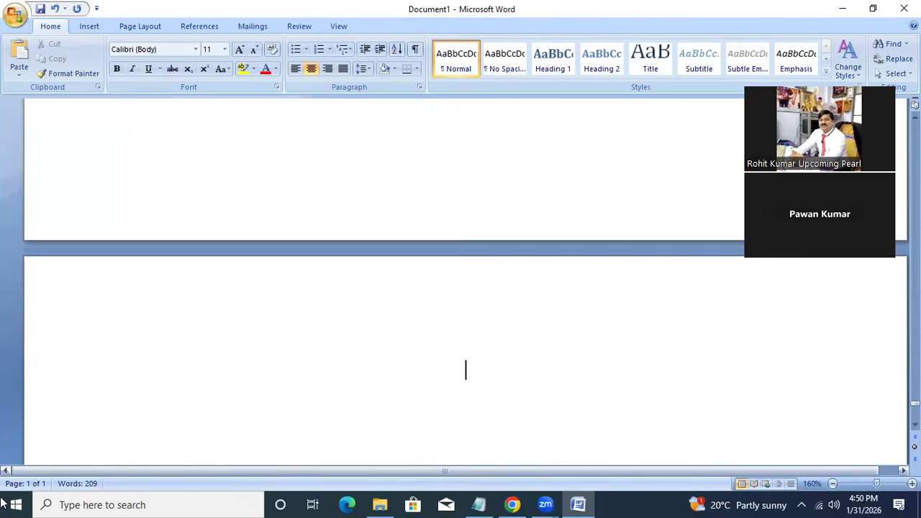
click(28, 485)
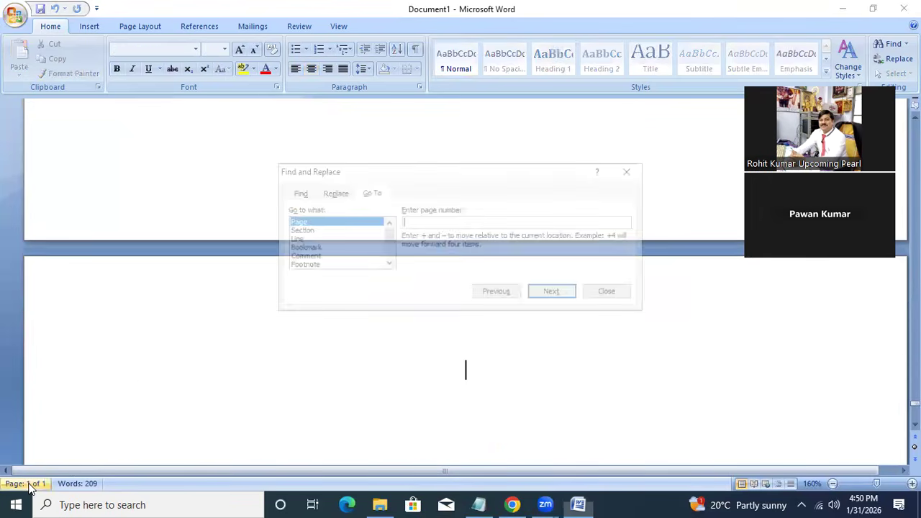
click(610, 293)
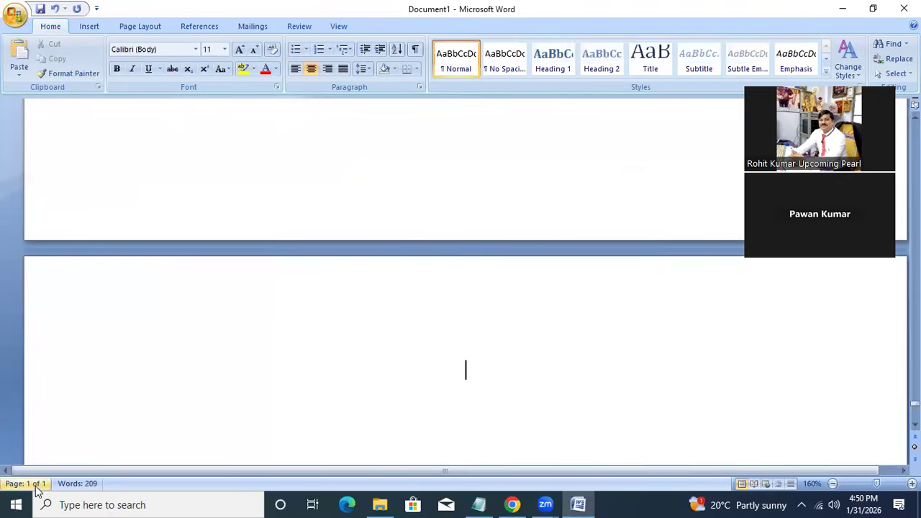
Go to page 10 of the document.
key(ctrl+g)
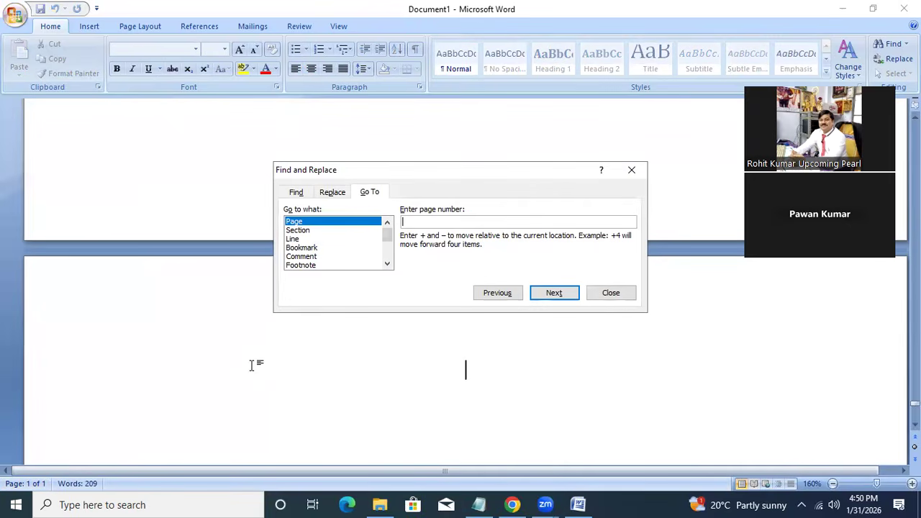
text(10)
key(Return)
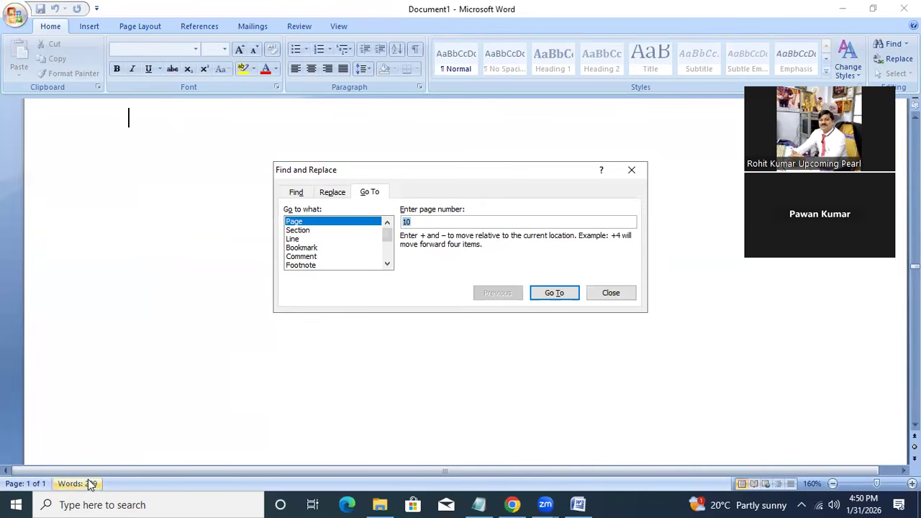
Turn the page number display in the status bar off and on again.
right_click(44, 487)
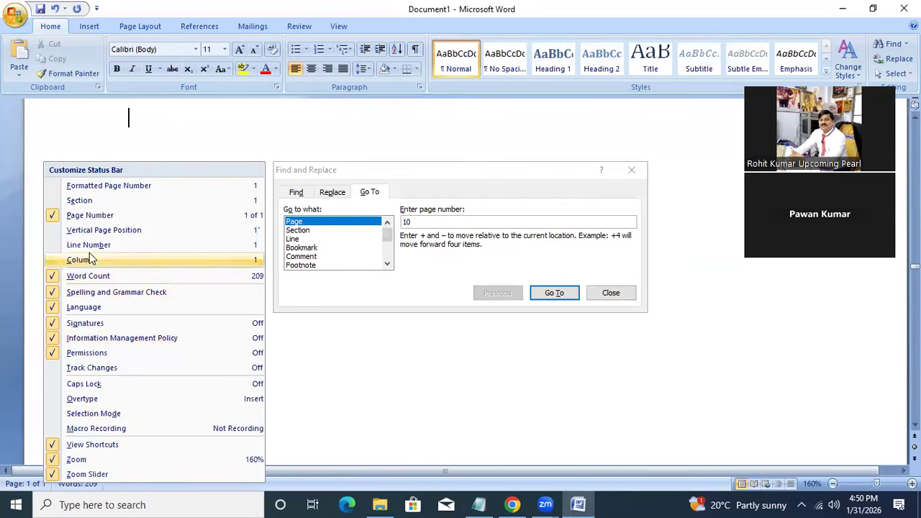
click(92, 218)
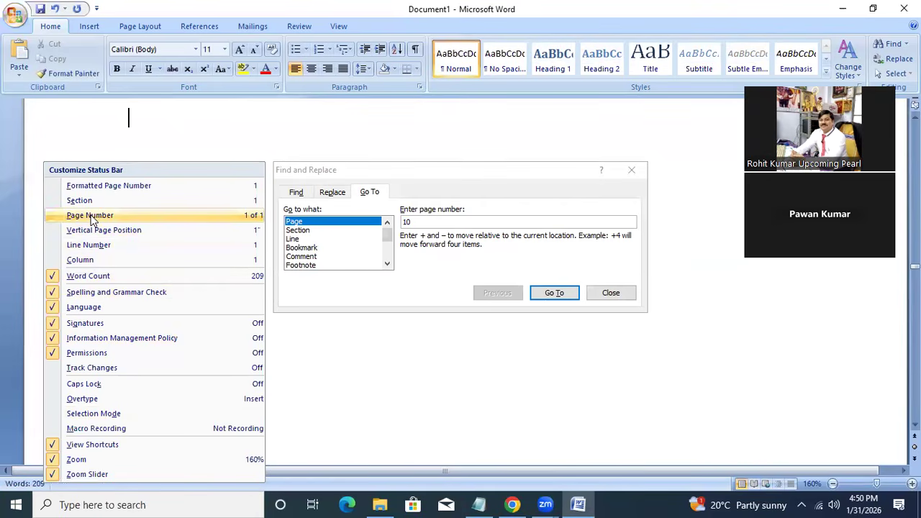
click(92, 218)
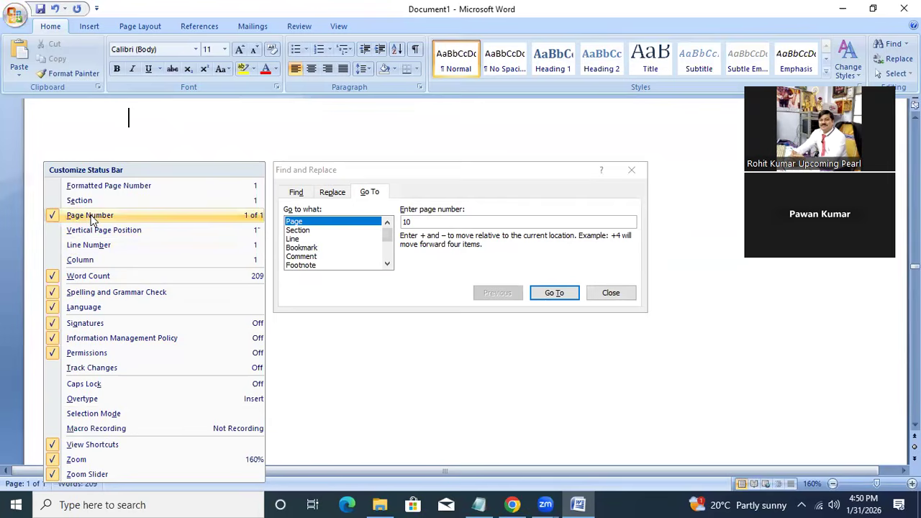
click(385, 358)
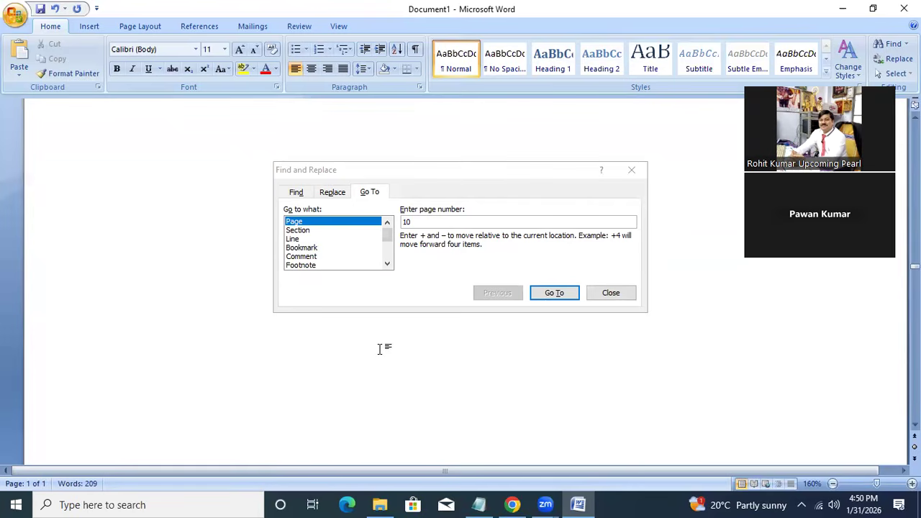
Insert several more page breaks at the cursor on the blank page and close Go To.
key(ctrl+Return)
key(ctrl+Return)
key(ctrl+Return)
key(ctrl+Return)
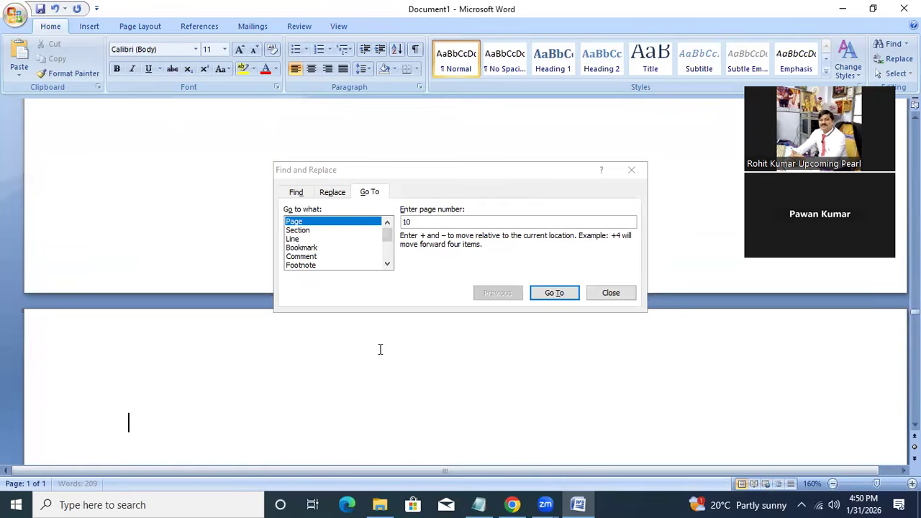
click(39, 486)
click(39, 485)
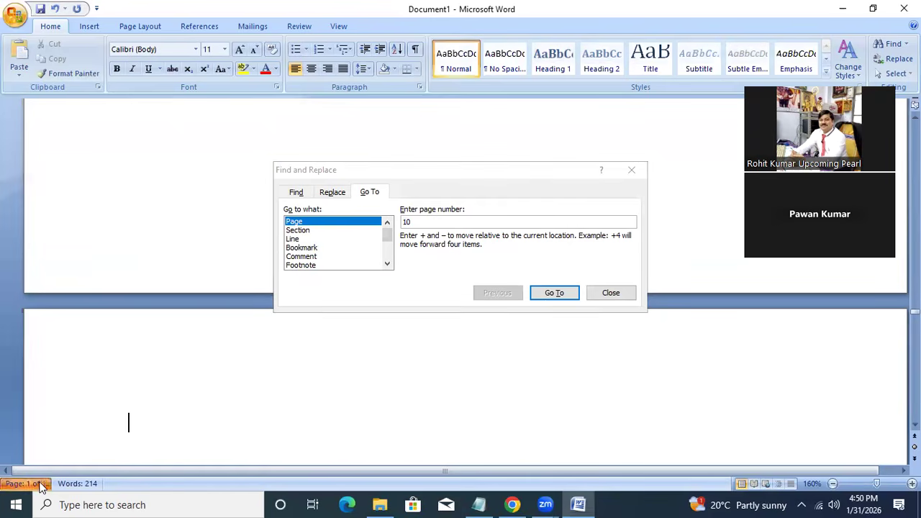
click(287, 386)
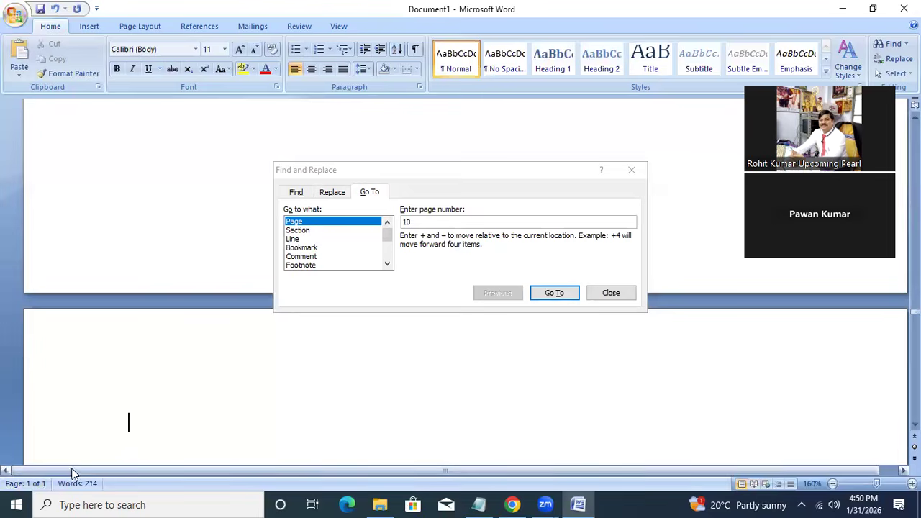
click(613, 292)
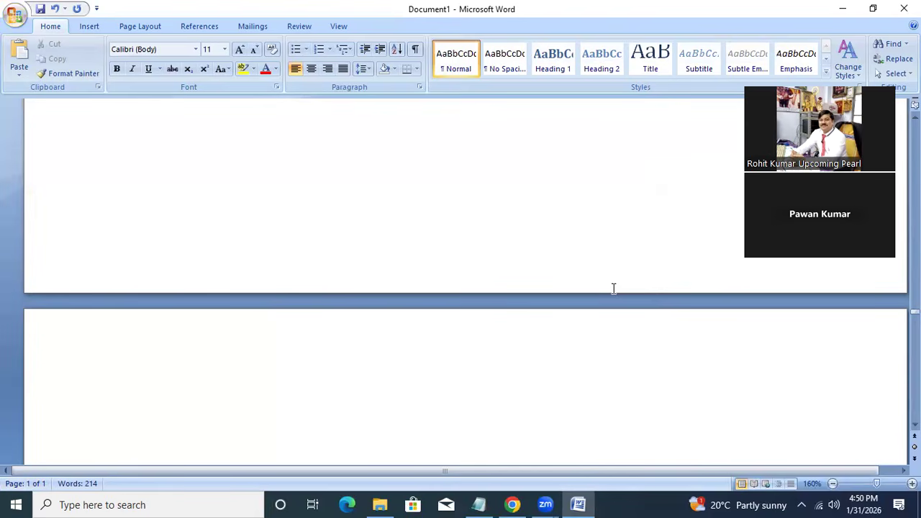
Delete the entire document content and generate fresh sample paragraphs with =rand().
key(ctrl+a)
key(Delete)
text(=rand())
key(Return)
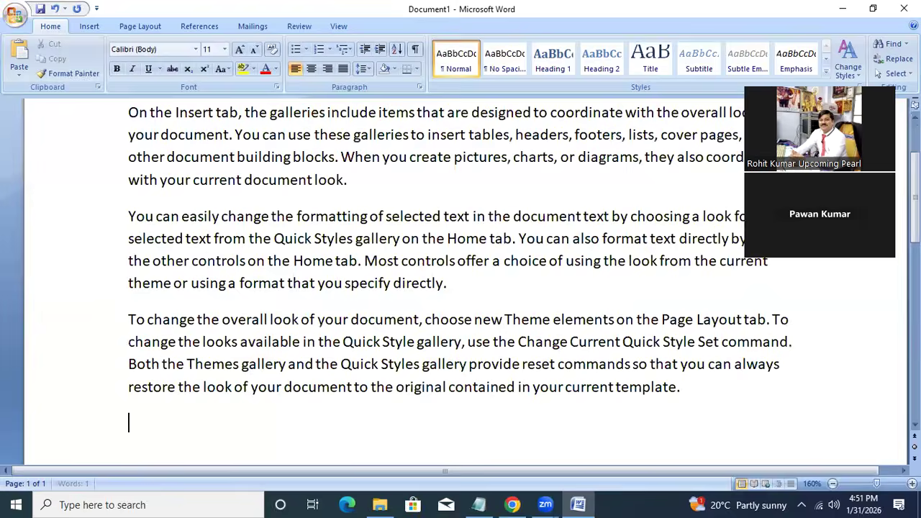
scroll(567, 243, up, 2)
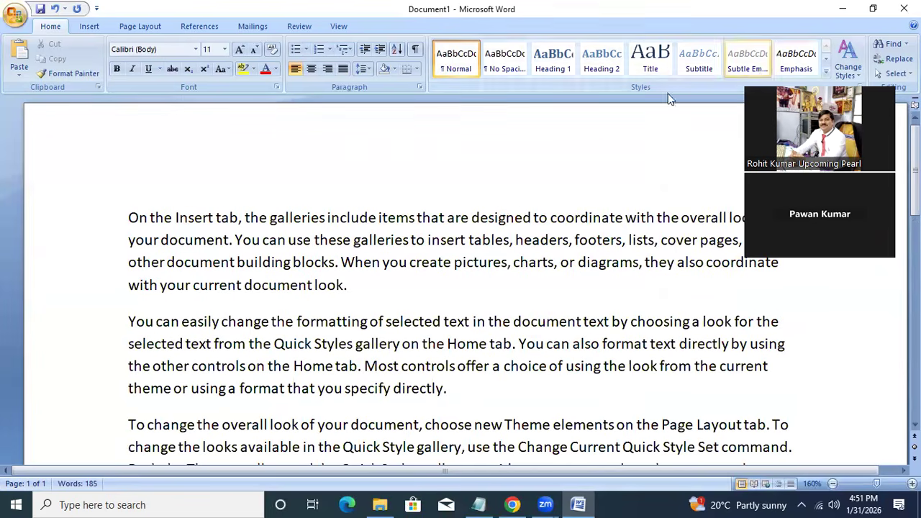
Set up replacing the whole word "the" with "was" and replace its first occurrence in the opening paragraph.
key(ctrl+h)
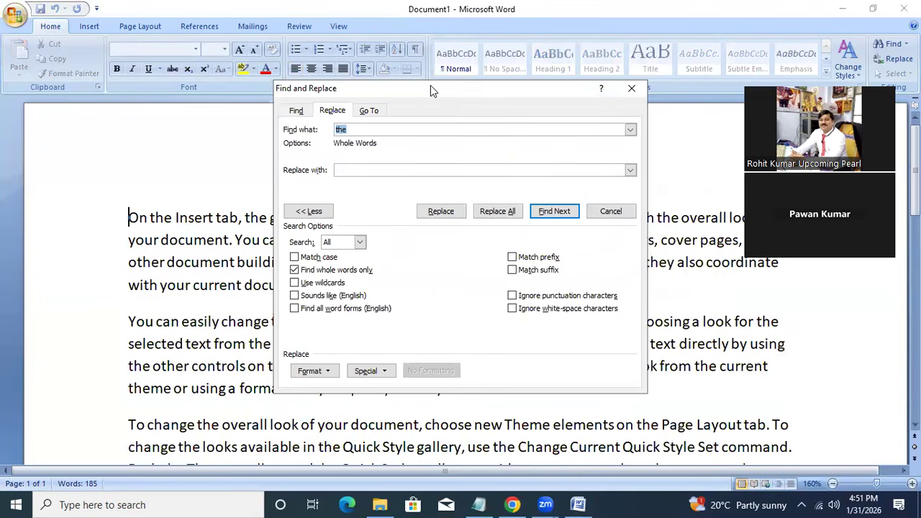
drag(431, 85, 536, 32)
click(466, 119)
text(was)
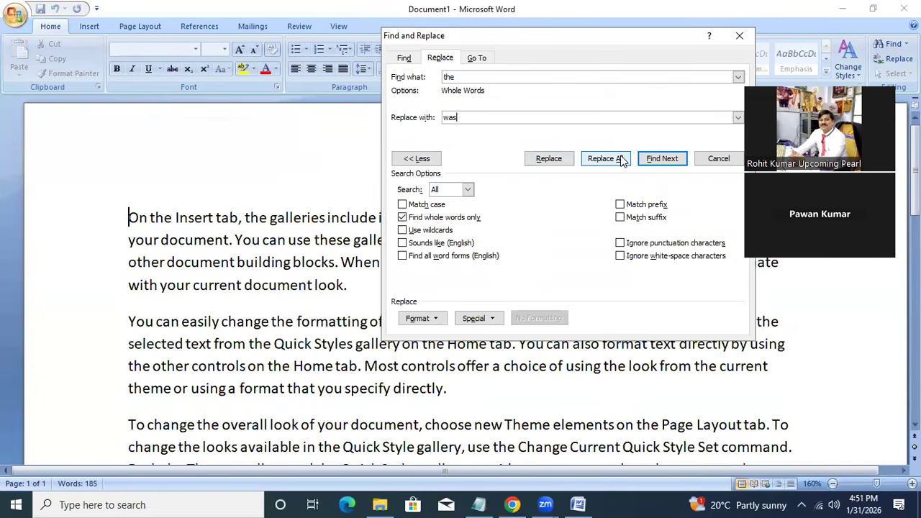
click(555, 159)
click(556, 160)
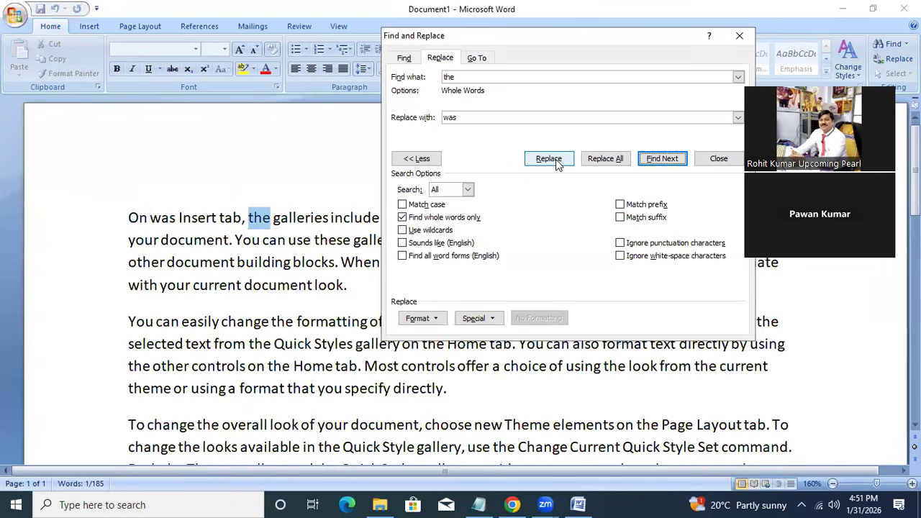
Replace all remaining occurrences of "the" with "was" and close Find and Replace.
click(606, 160)
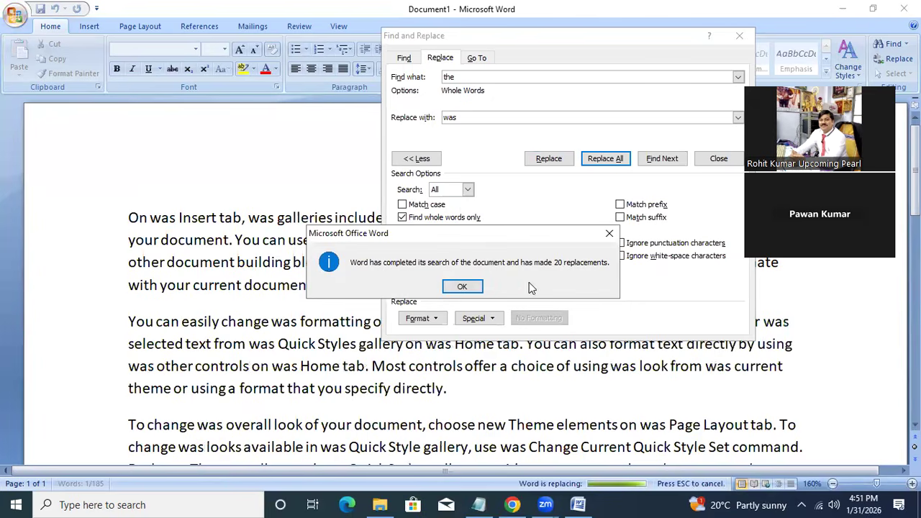
click(462, 286)
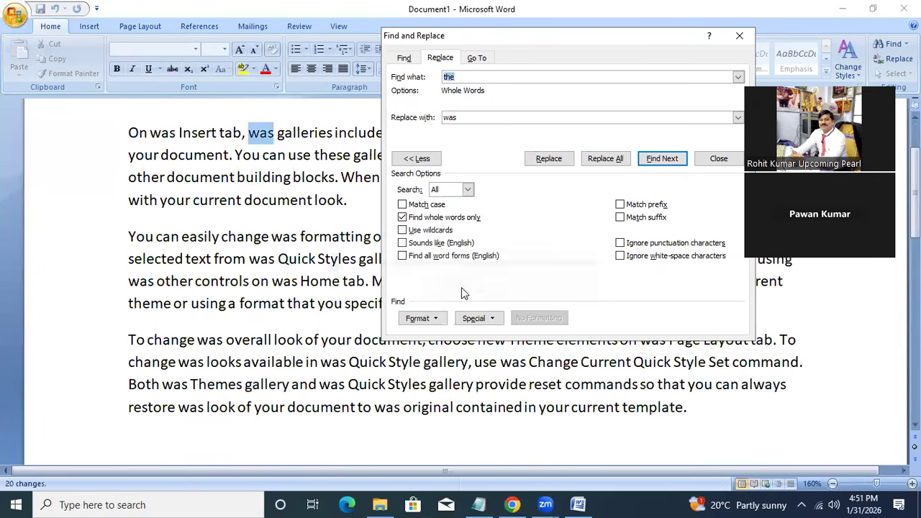
click(718, 160)
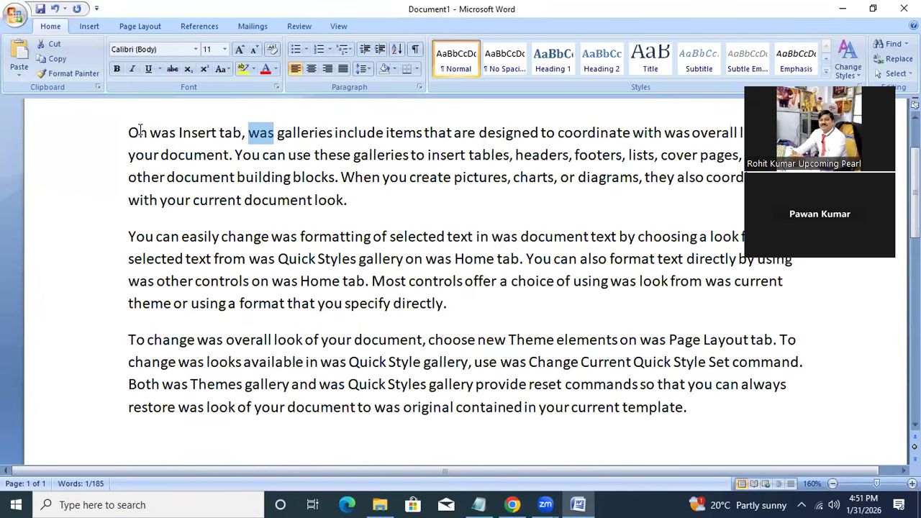
Toggle italic on and off for the words "On was" at the start of the first paragraph.
drag(130, 131, 177, 132)
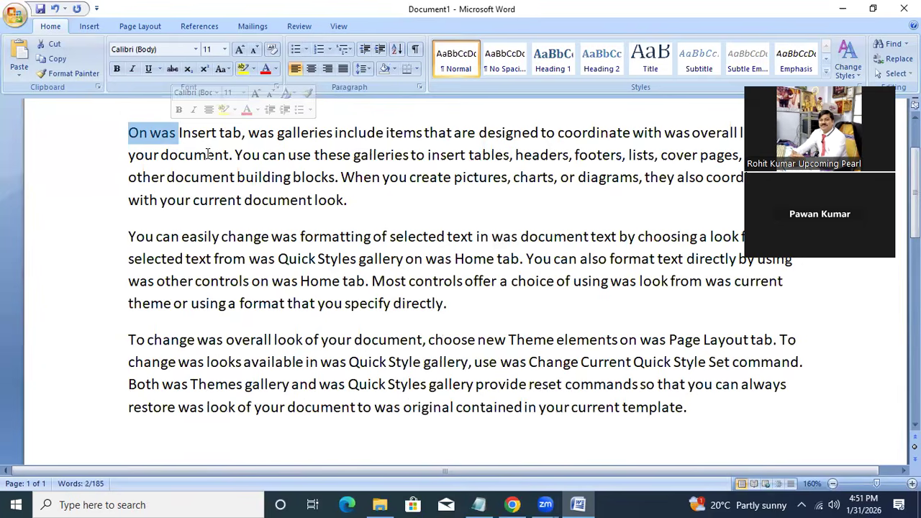
key(ctrl+i)
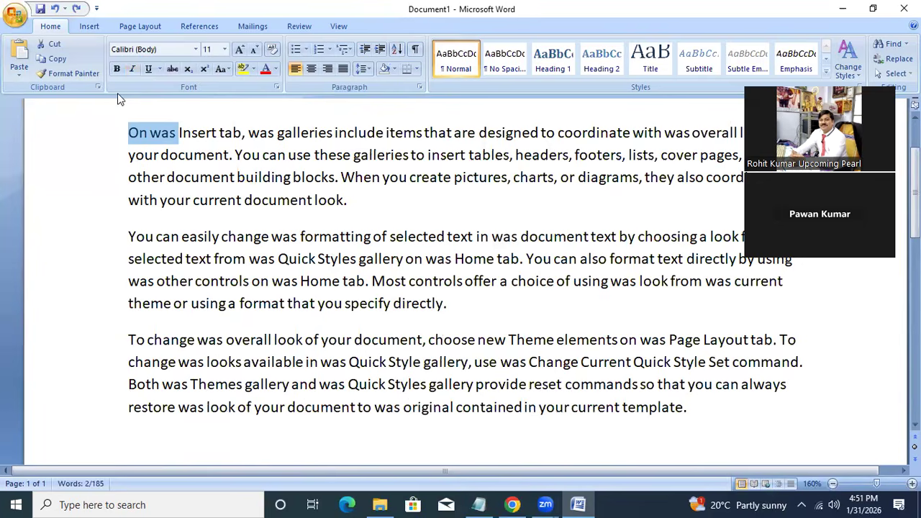
click(133, 69)
click(132, 69)
click(132, 69)
scroll(602, 180, up, 3)
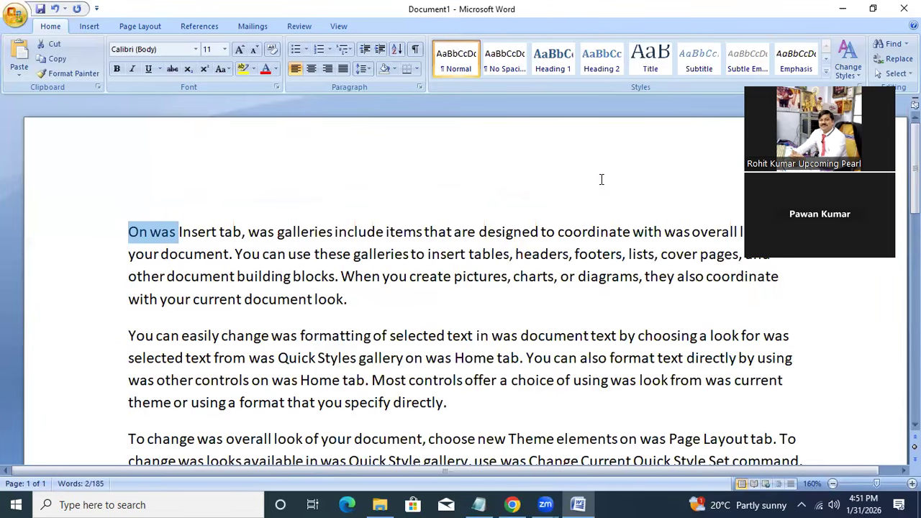
click(558, 231)
scroll(563, 237, down, 6)
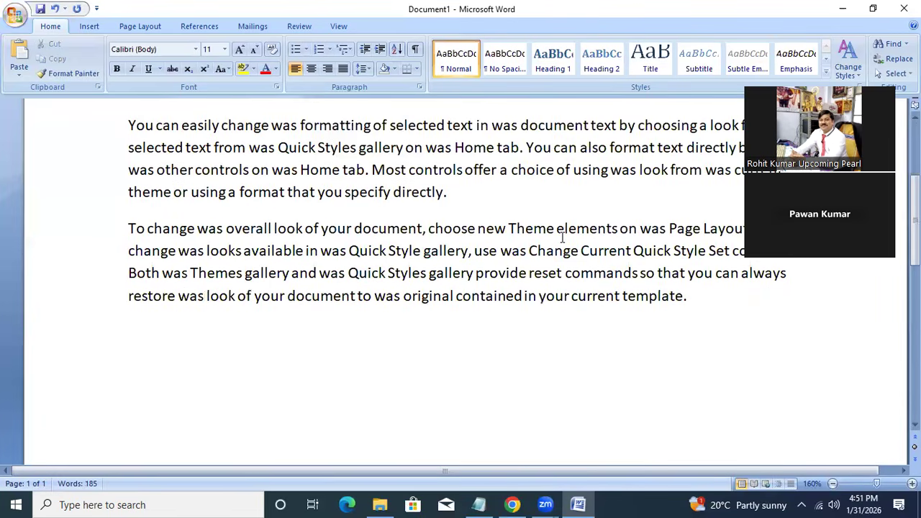
scroll(567, 238, up, 3)
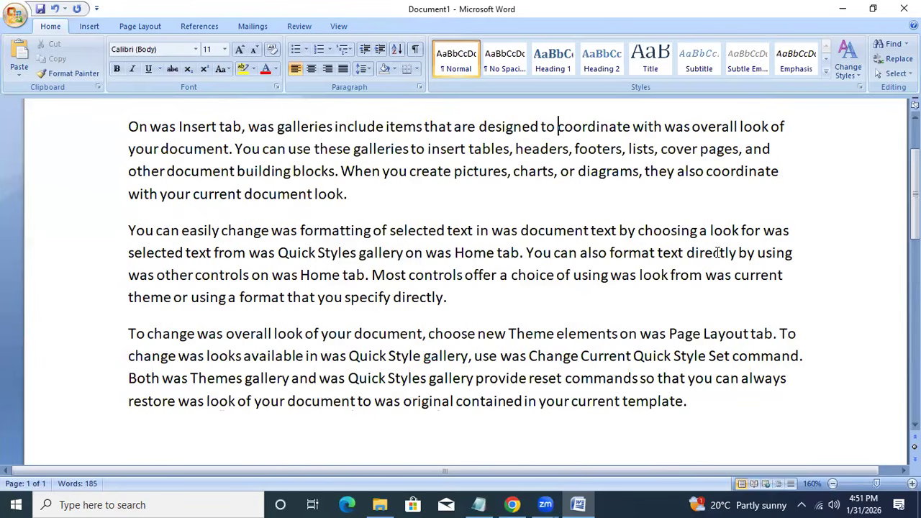
Justify all paragraphs in the document.
key(ctrl+a)
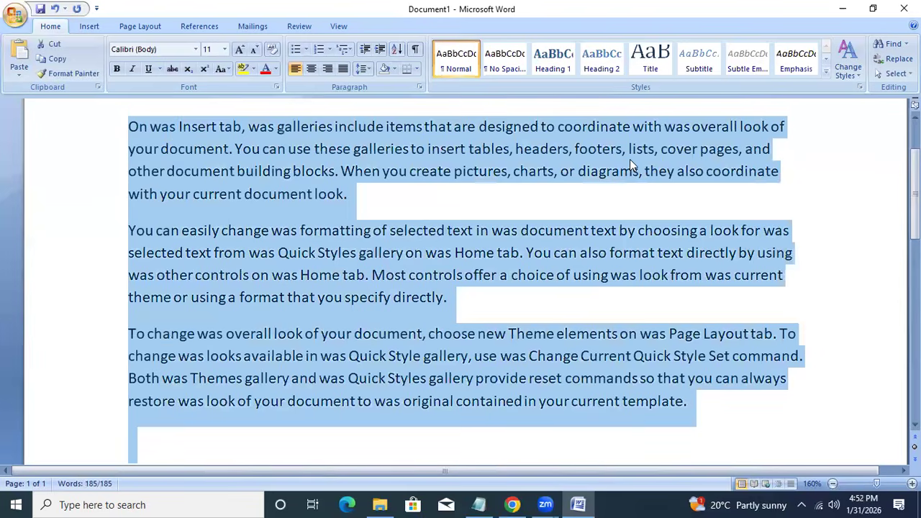
key(ctrl+j)
key(ctrl+j)
key(ctrl+j)
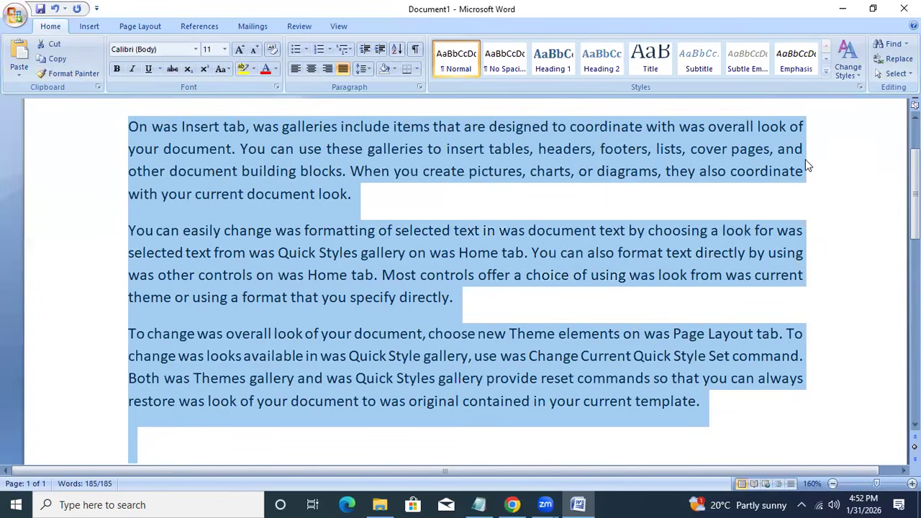
scroll(304, 232, up, 2)
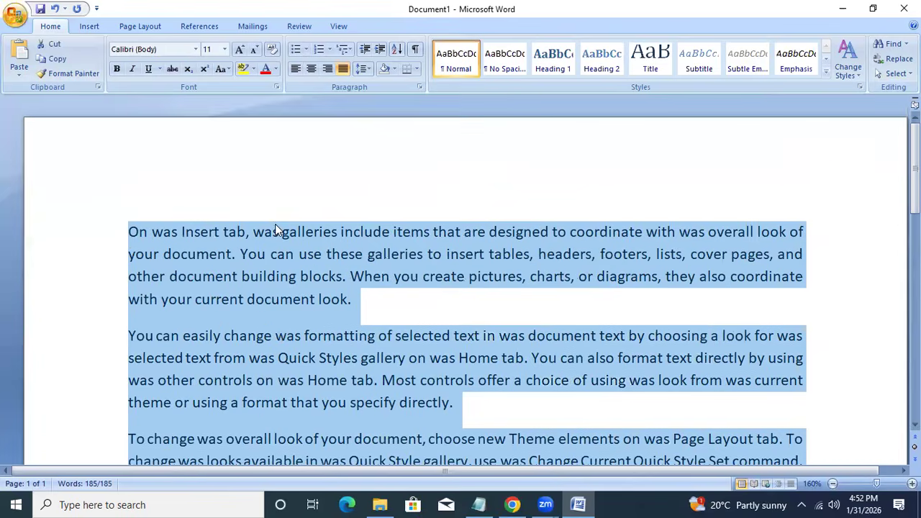
click(141, 236)
drag(146, 236, 125, 234)
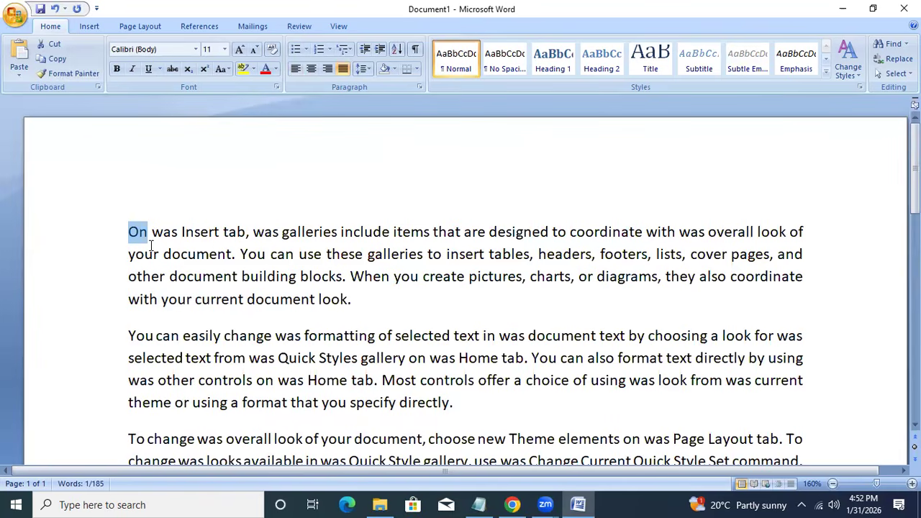
key(ctrl+k)
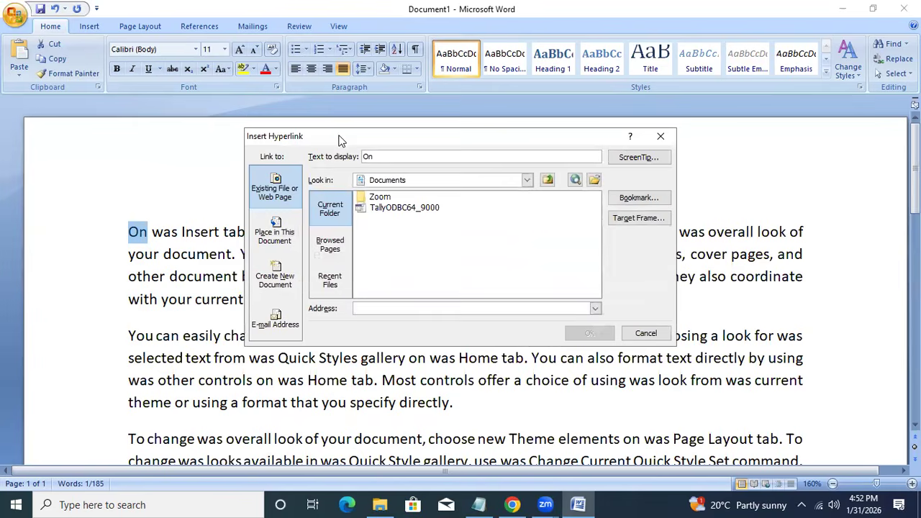
drag(341, 140, 400, 131)
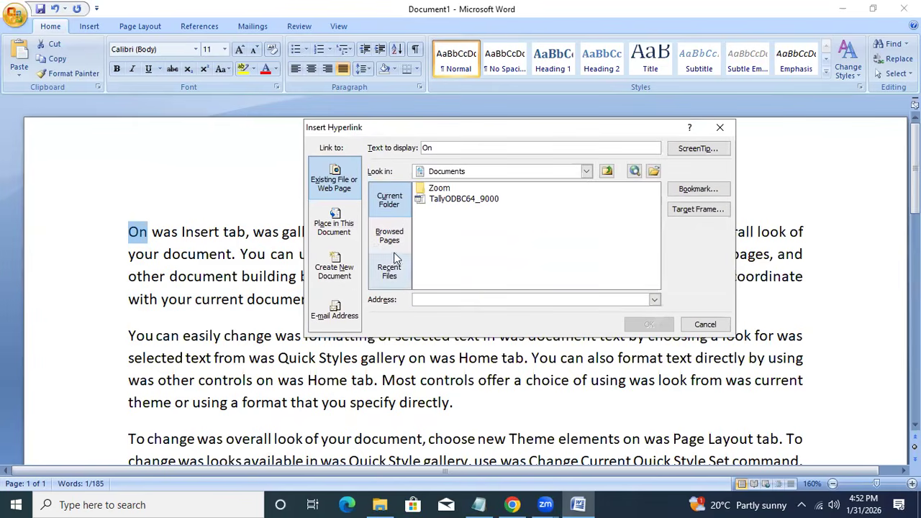
click(440, 188)
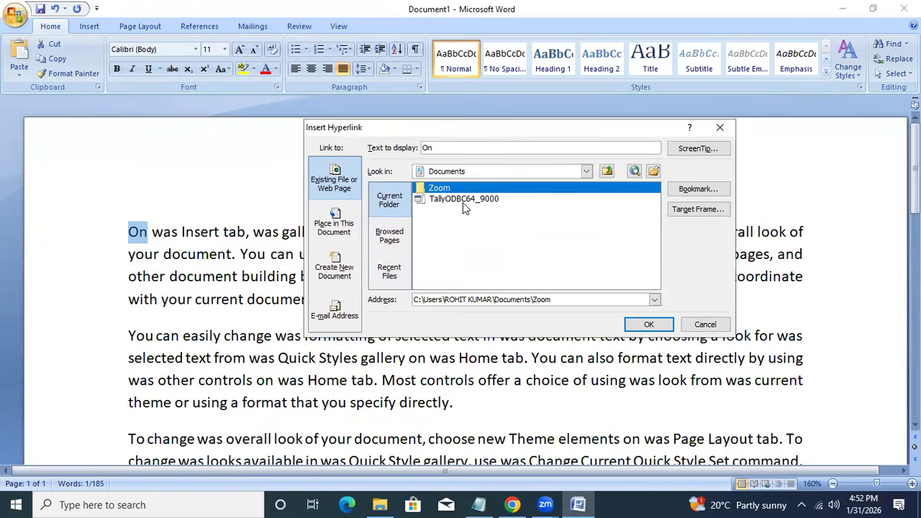
click(482, 201)
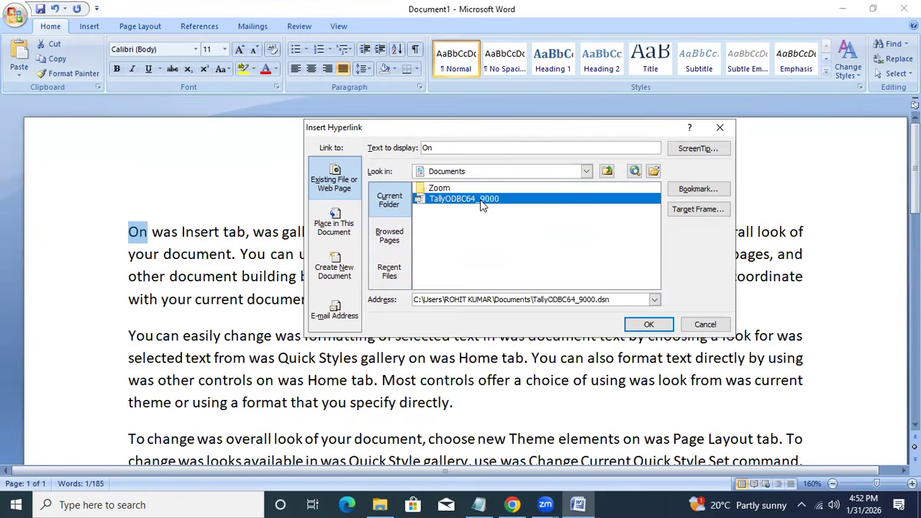
click(707, 325)
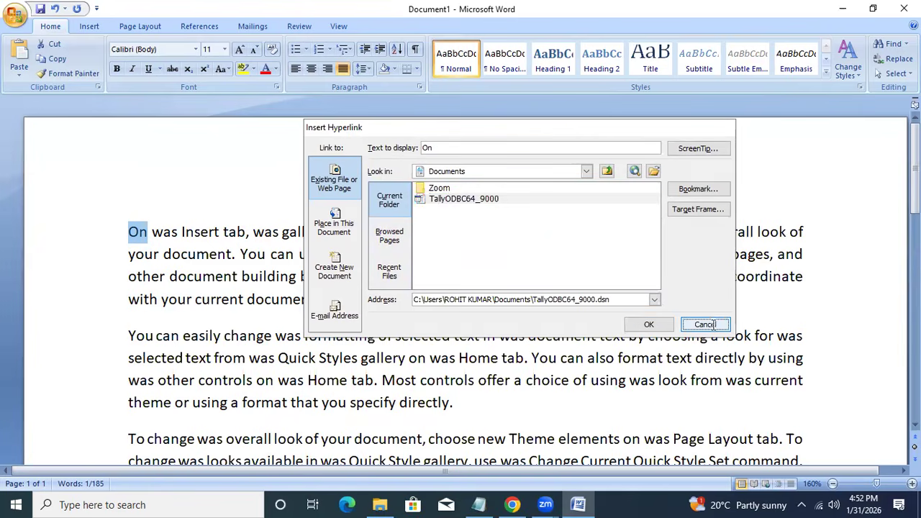
Launch a new Word document, enter "asdfdsafsadfsad" and save it under the suggested file name.
key(super+r)
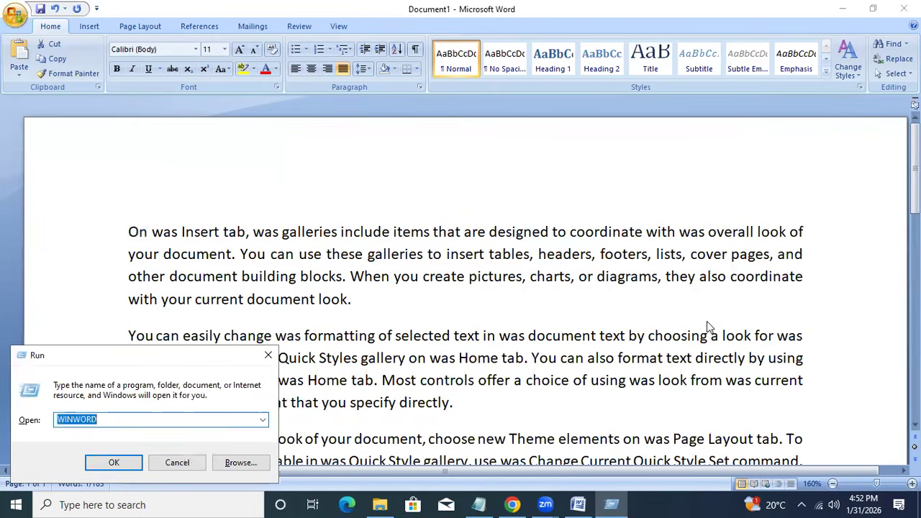
key(Return)
text(asd)
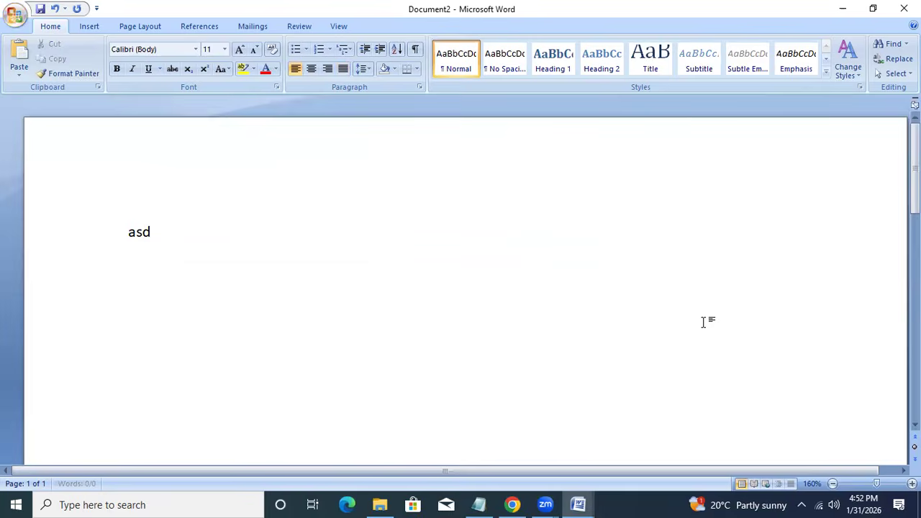
text(fdsafsadfsad)
key(ctrl+s)
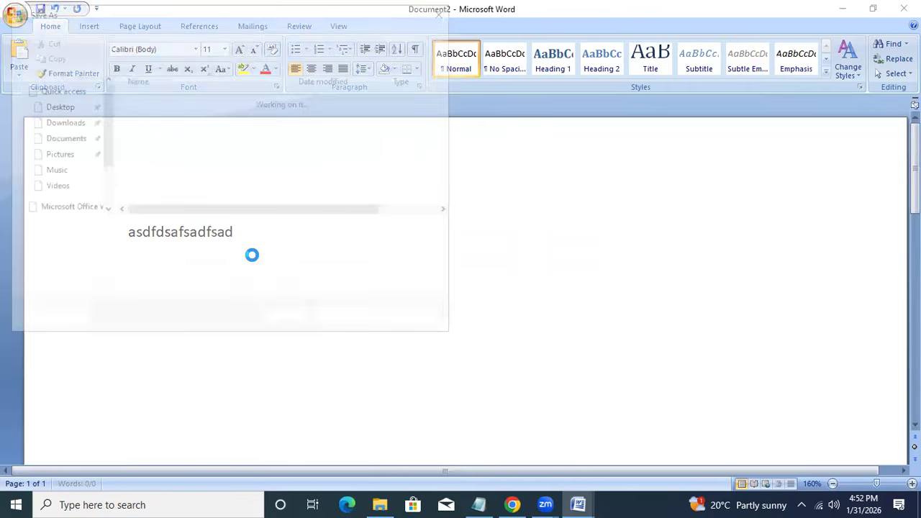
click(329, 318)
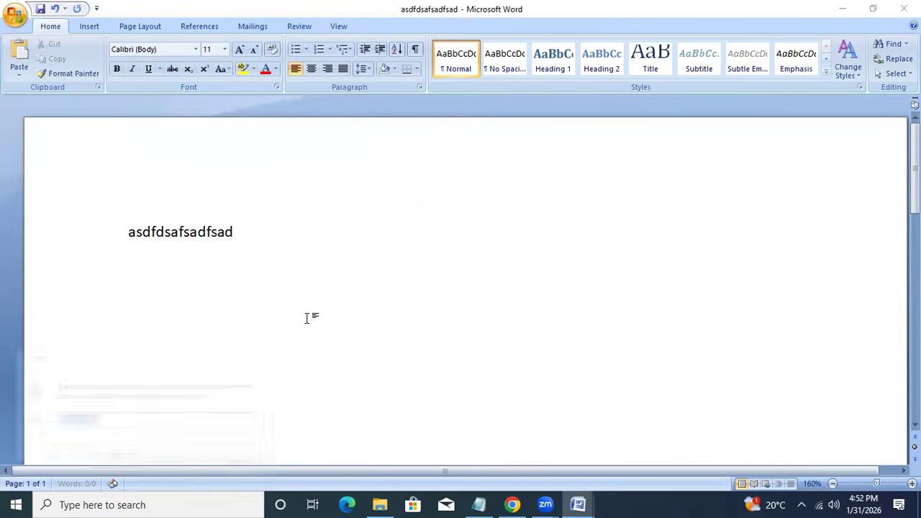
Launch Excel, enter "asdfsadfsadf" in A1 and save the workbook in Documents under a first name, closing it and the new Word document.
key(super+r)
text(excel)
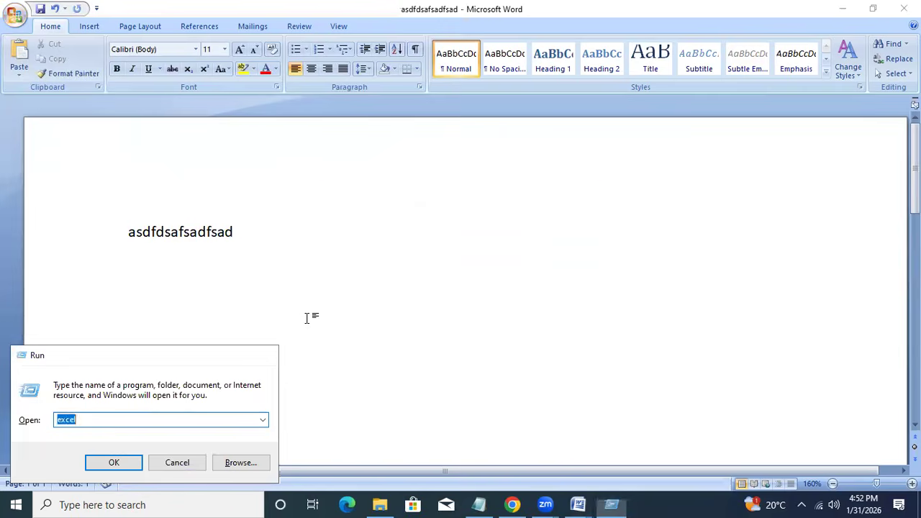
key(Return)
text(asdfsadfsadf)
key(ctrl+s)
text(ro)
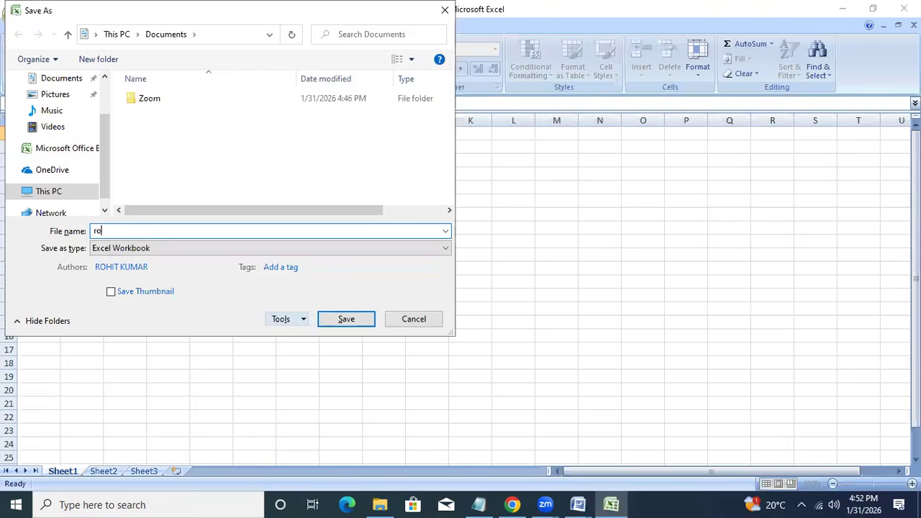
text(hit)
key(Return)
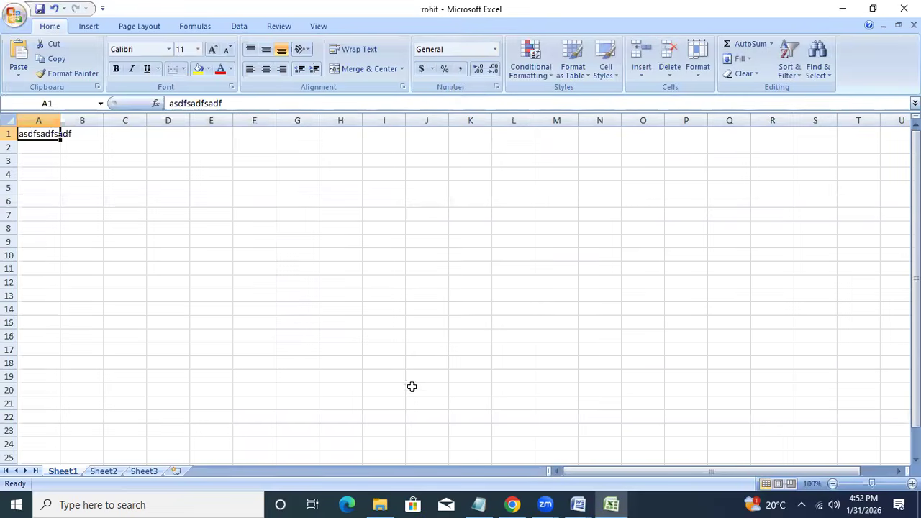
click(904, 8)
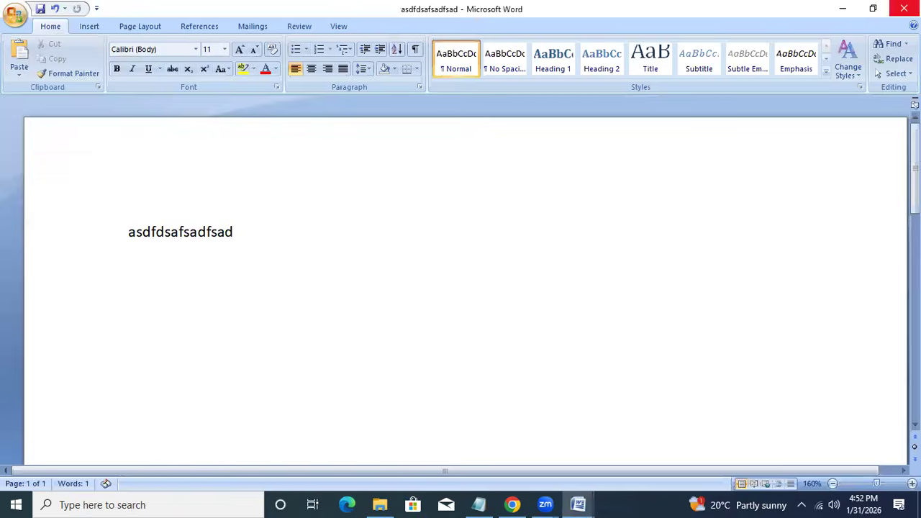
click(904, 8)
Hyperlink the word "On" at the start of the first paragraph to the saved Excel workbook in Documents.
click(164, 254)
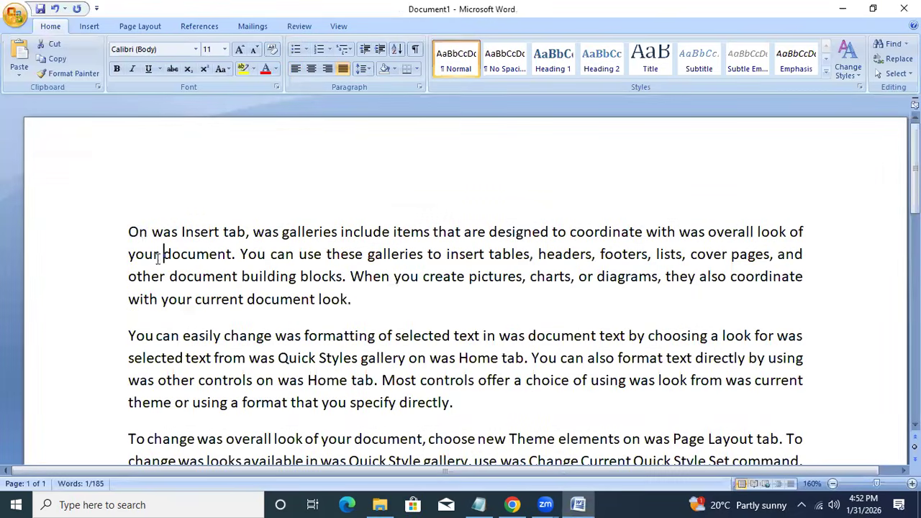
drag(144, 234, 118, 230)
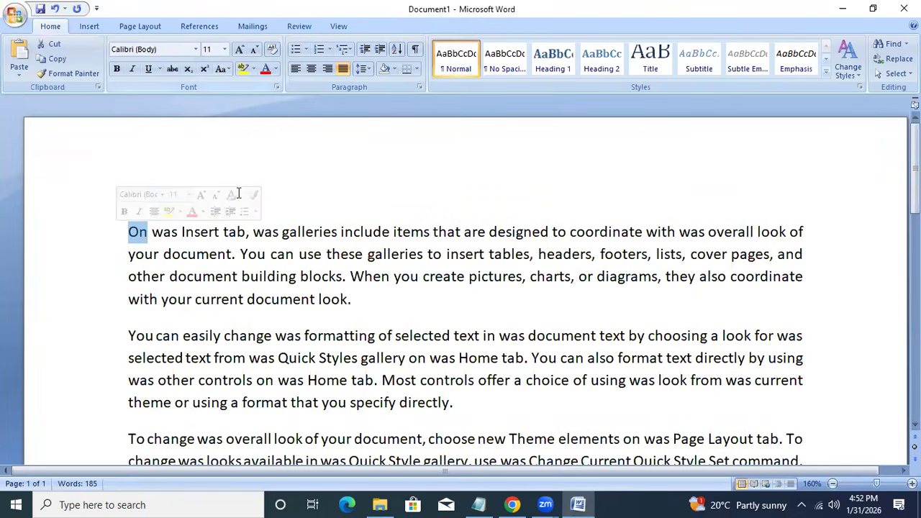
key(ctrl+k)
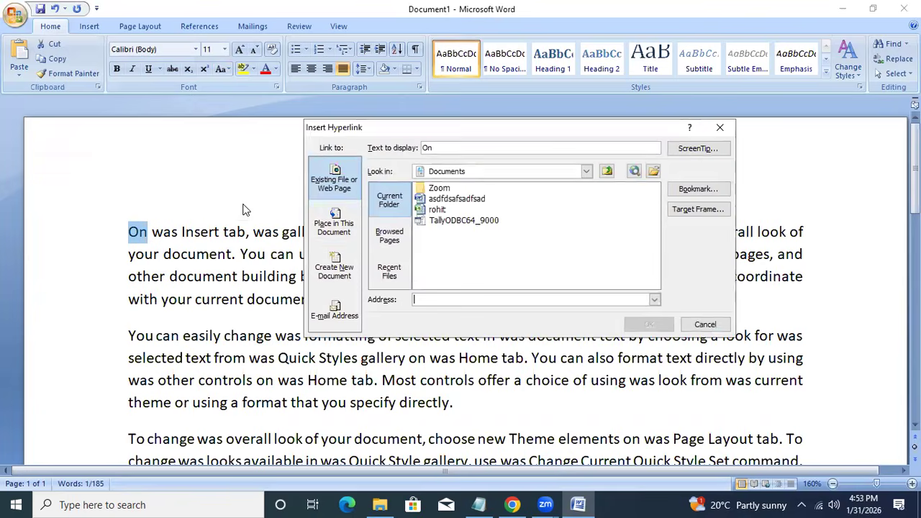
click(435, 209)
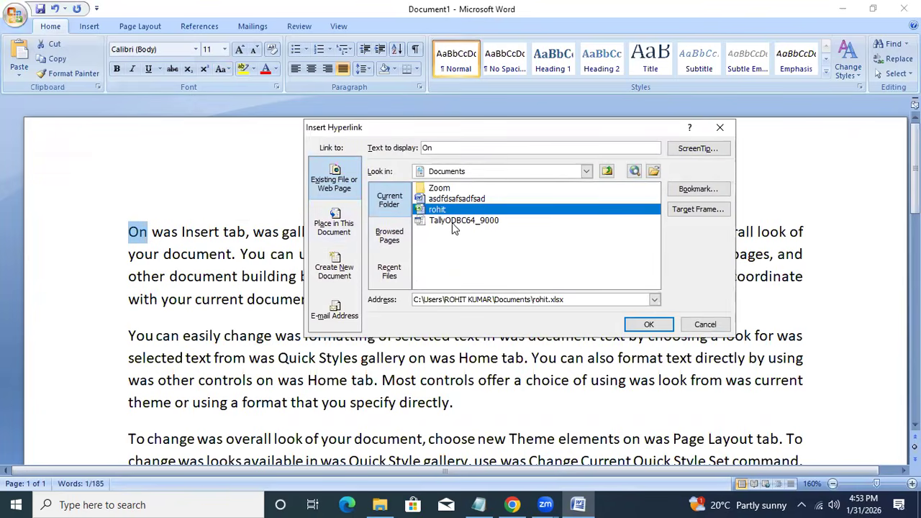
click(452, 221)
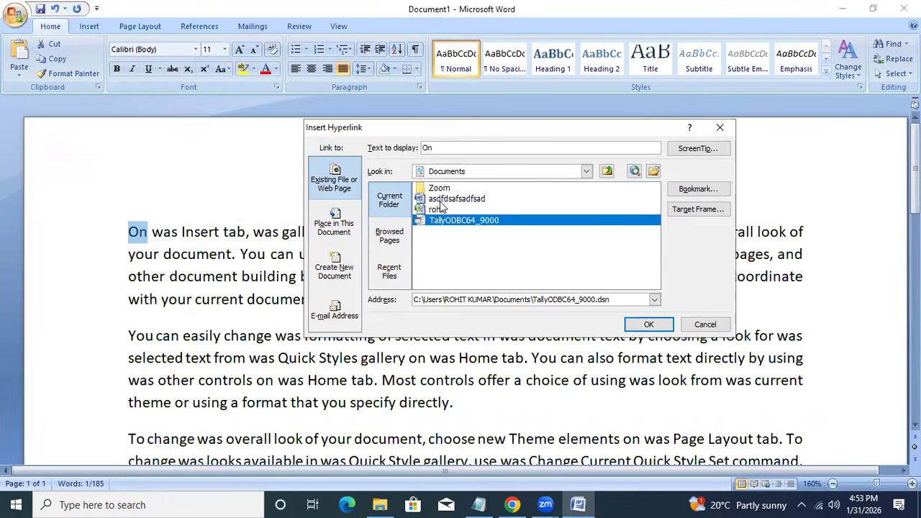
click(437, 210)
click(650, 325)
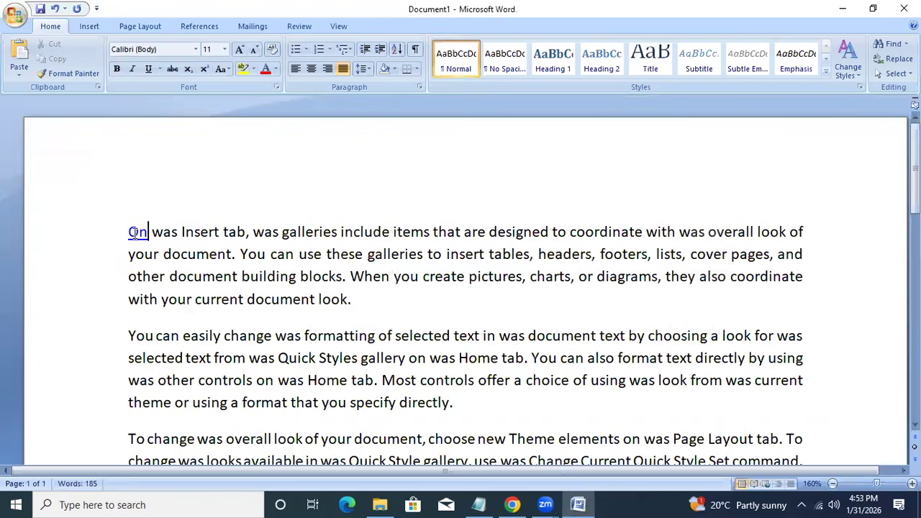
Follow the hyperlink on "On" to open the linked workbook, and close the workbook.
mouse_move(135, 234)
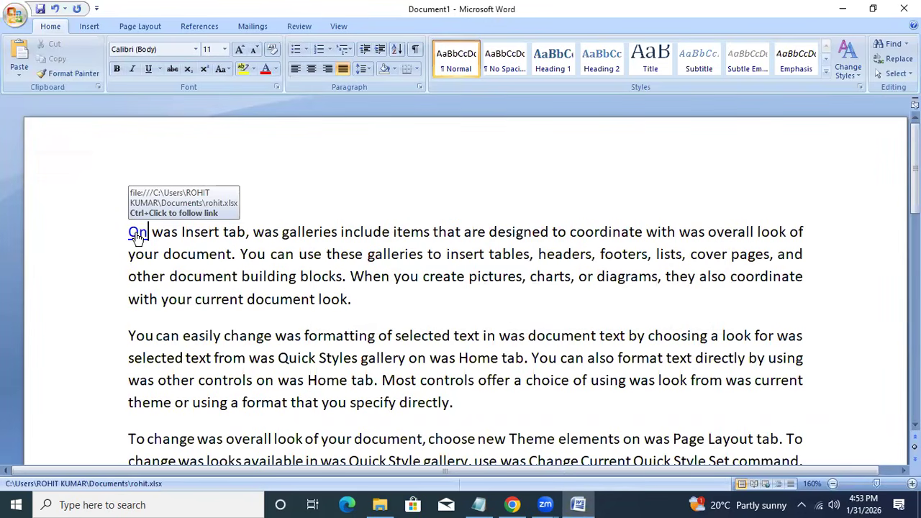
ctrl+click(136, 236)
click(514, 308)
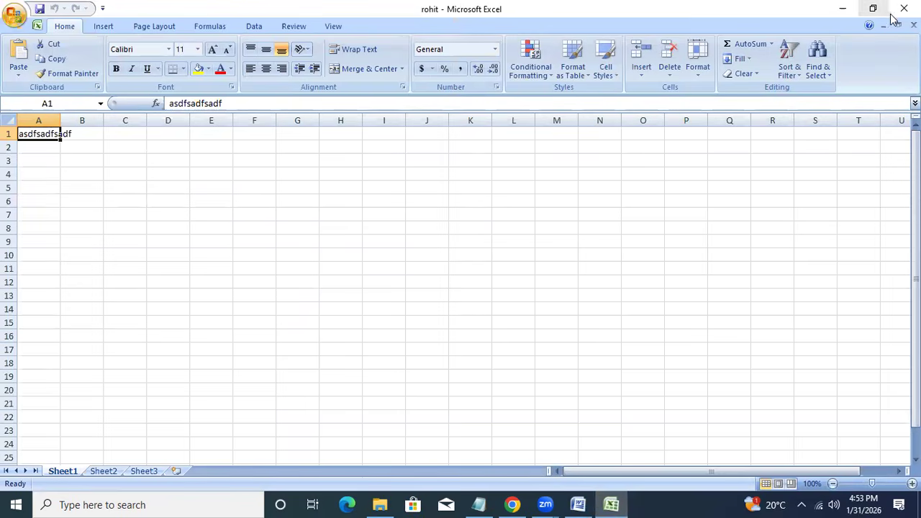
click(904, 9)
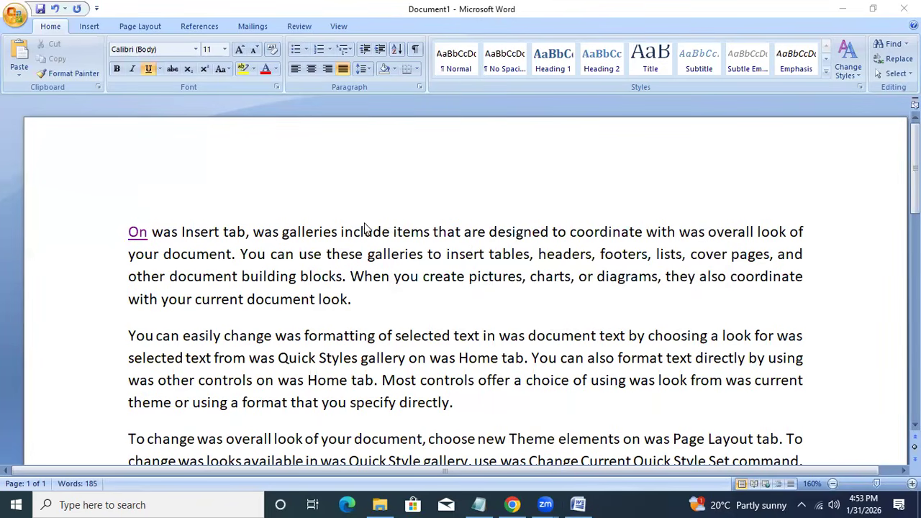
Remove the hyperlink from the word "On" in the first paragraph.
right_click(134, 235)
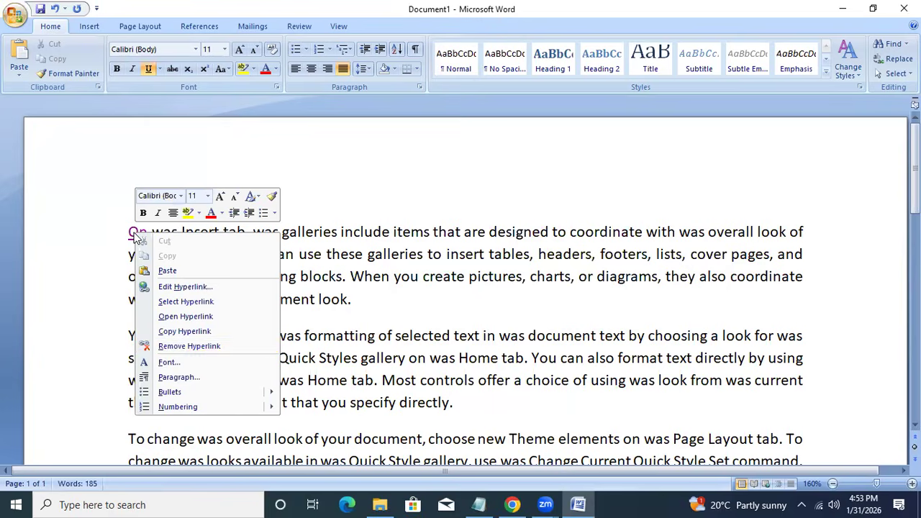
click(171, 348)
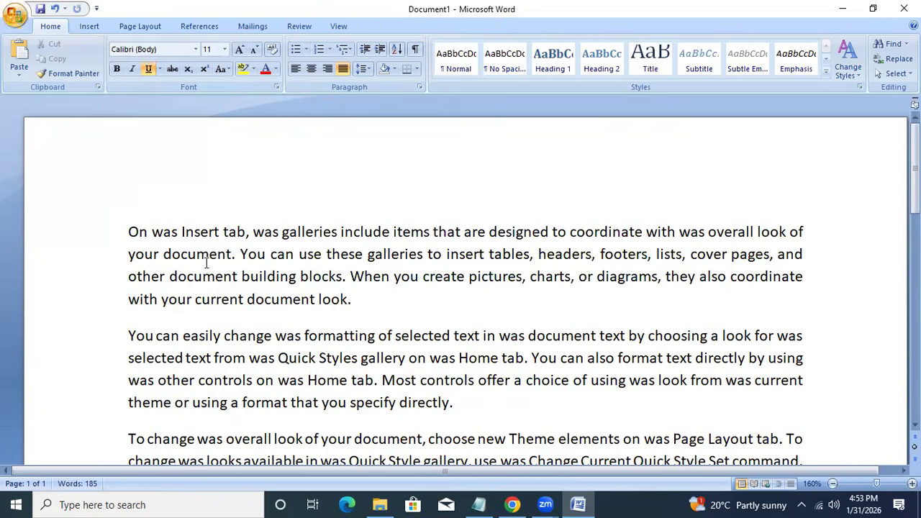
Cycle the whole document's alignment through left, right and centered, and return it to justified.
key(ctrl+a)
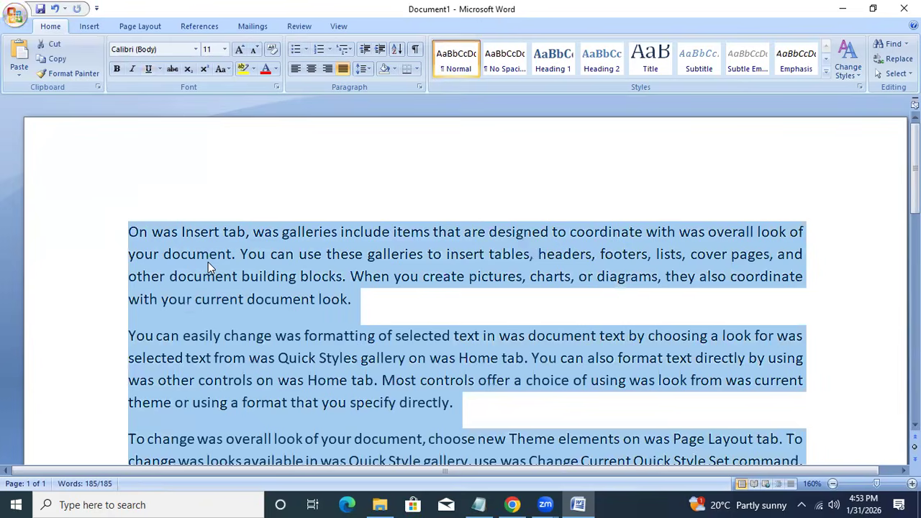
key(ctrl+l)
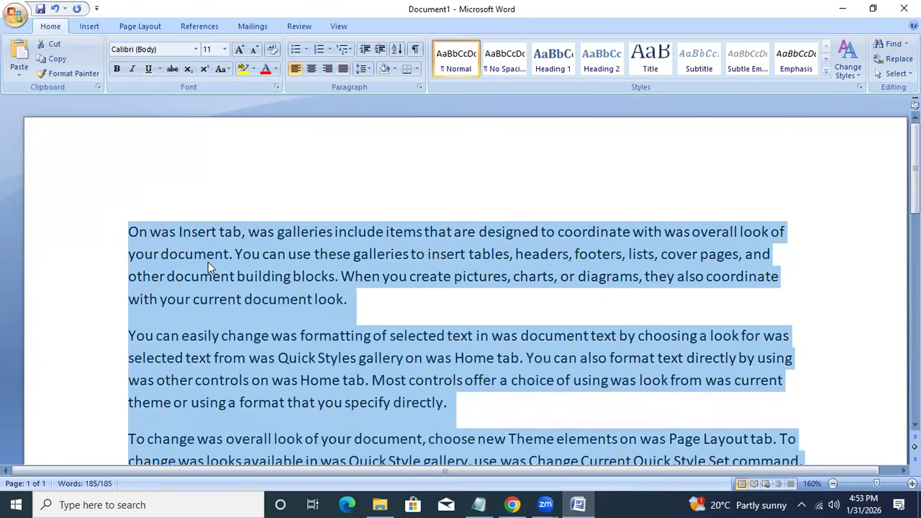
key(ctrl+r)
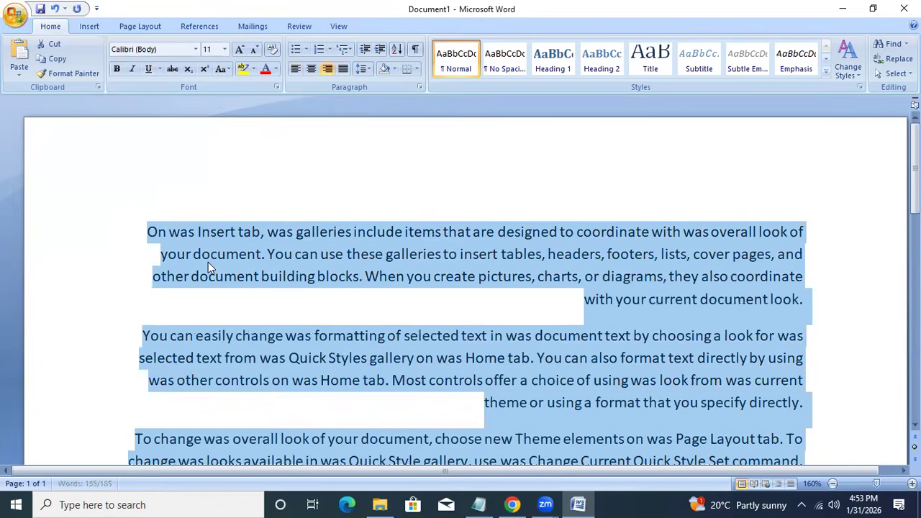
click(208, 267)
key(ctrl+a)
key(ctrl+e)
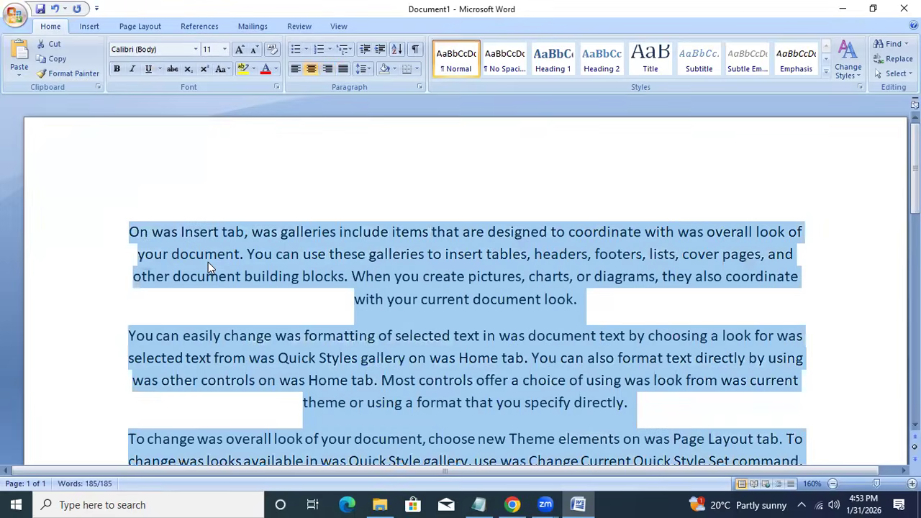
key(ctrl+j)
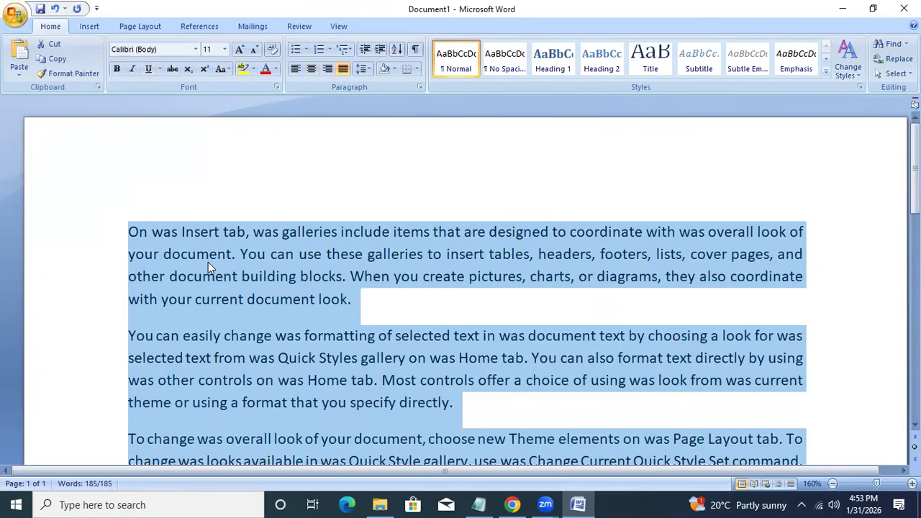
Increase the left indent of the first paragraph by one level.
click(130, 232)
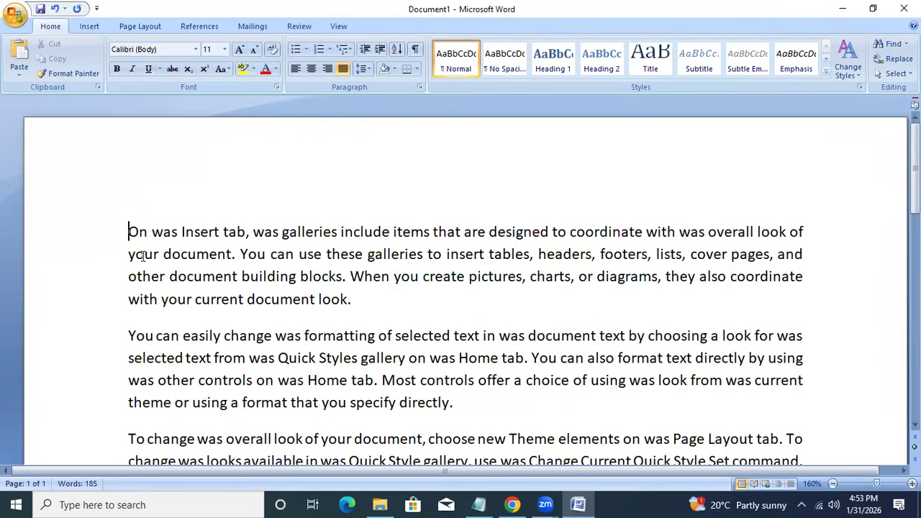
key(ctrl+m)
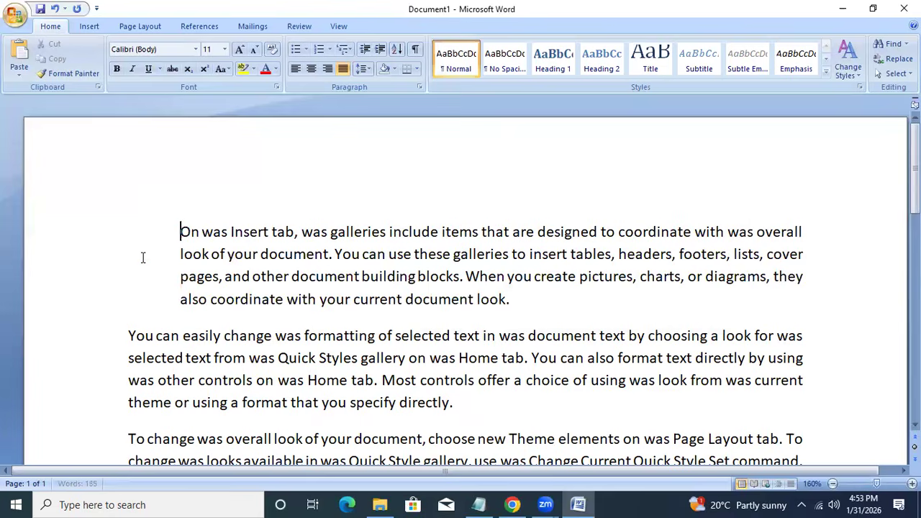
Display the ruler, and remove, reapply and remove again the first paragraph's one-level left indent.
click(343, 28)
click(193, 46)
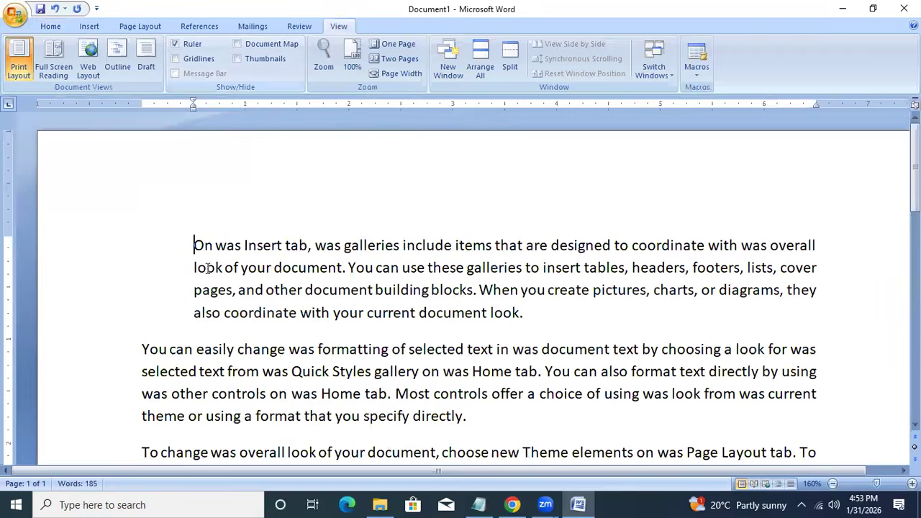
key(ctrl+shift+m)
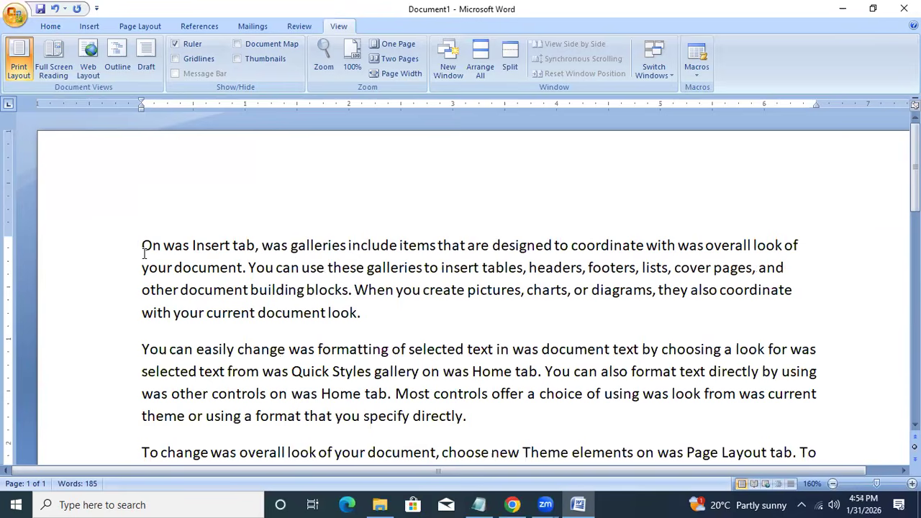
key(ctrl+m)
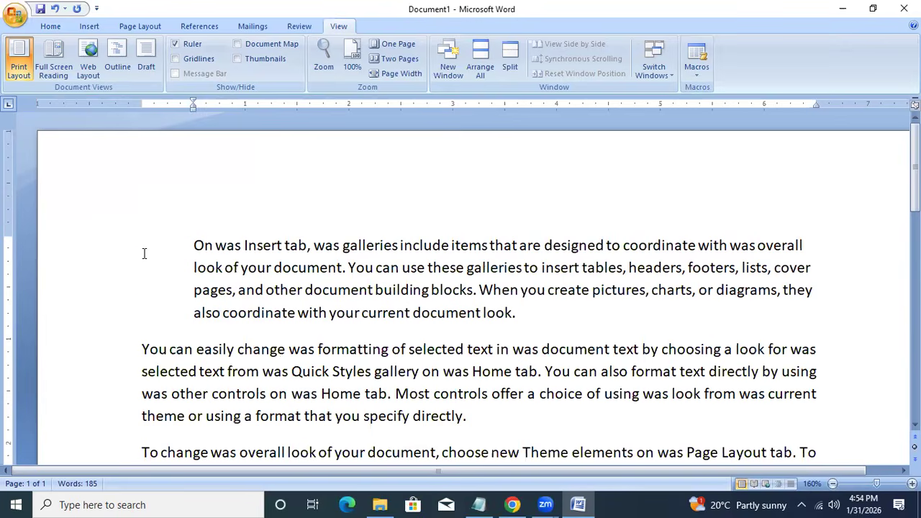
key(ctrl+shift+m)
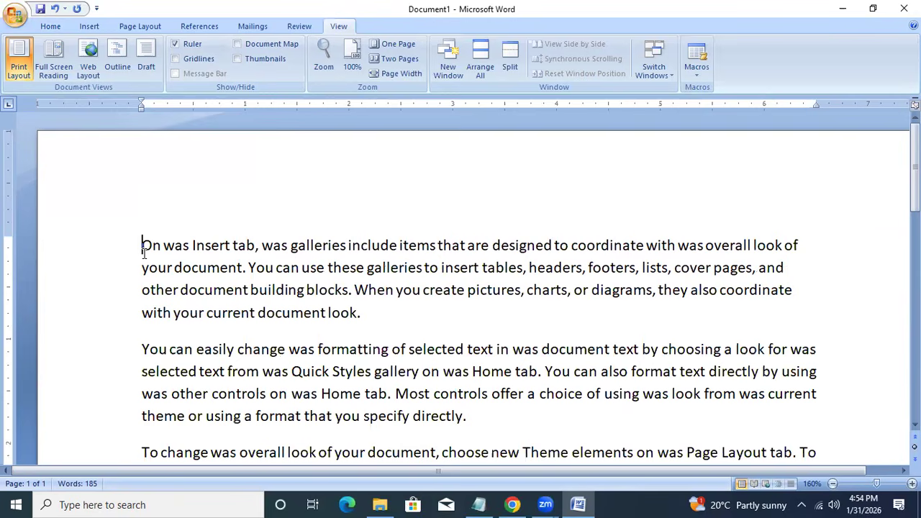
Create a new blank document, and return to the Document1 window.
key(ctrl+n)
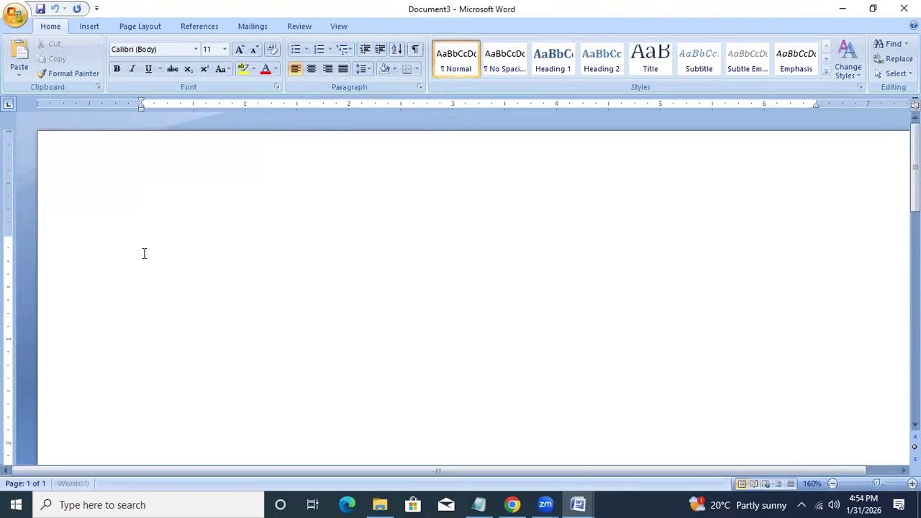
click(578, 503)
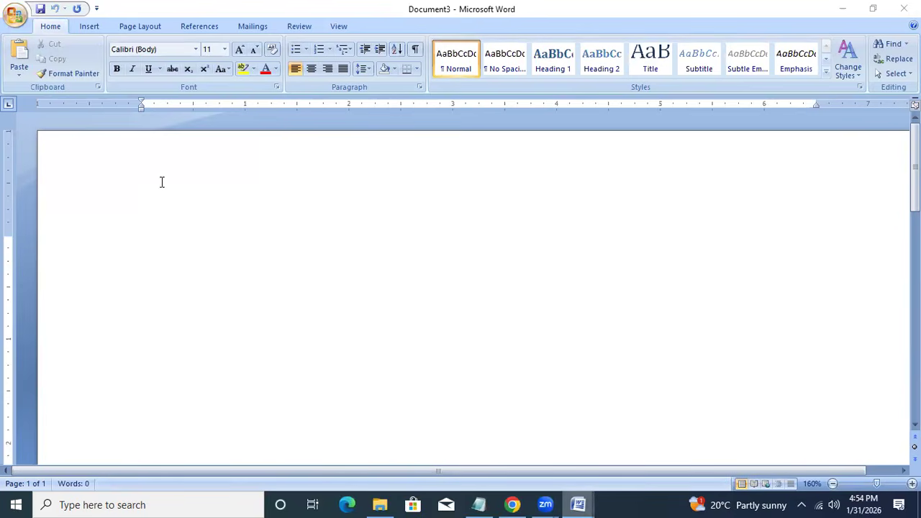
click(17, 20)
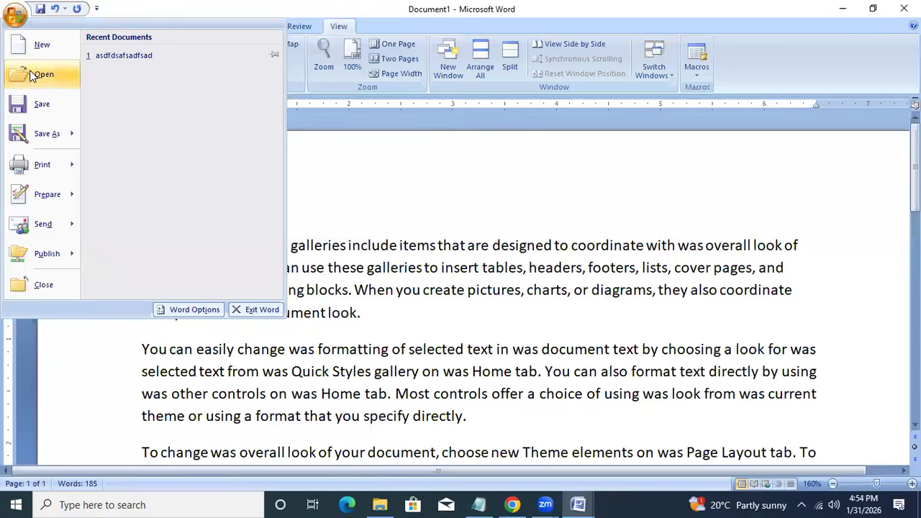
click(369, 286)
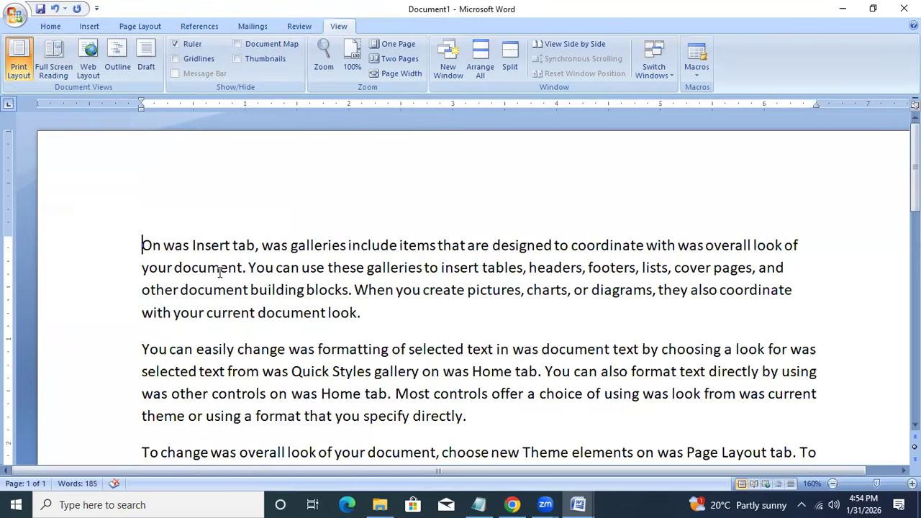
Open the document asdfdsafsadfsad from the Documents folder, and return to the Document1 window.
key(ctrl+o)
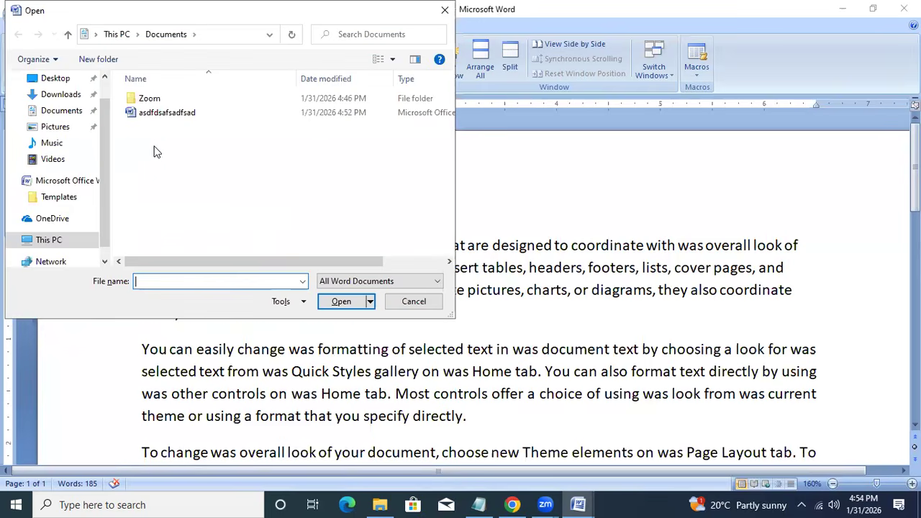
double_click(160, 115)
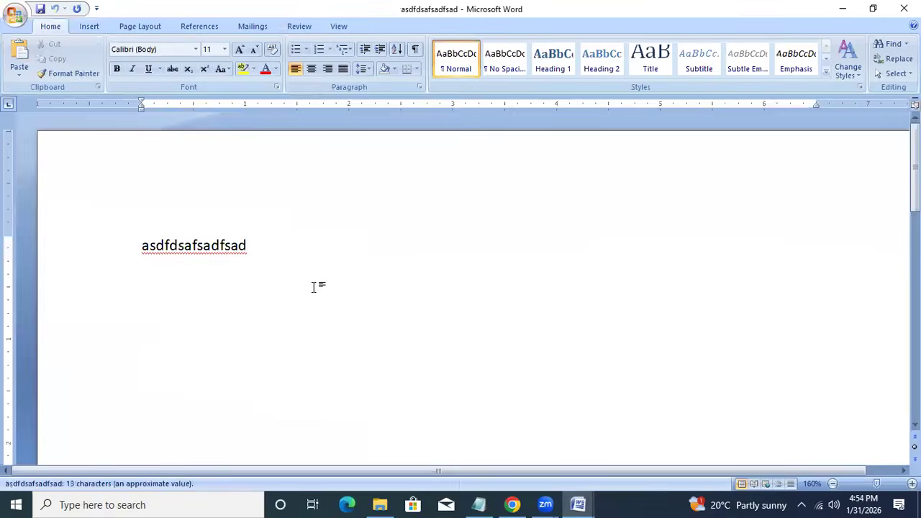
click(578, 504)
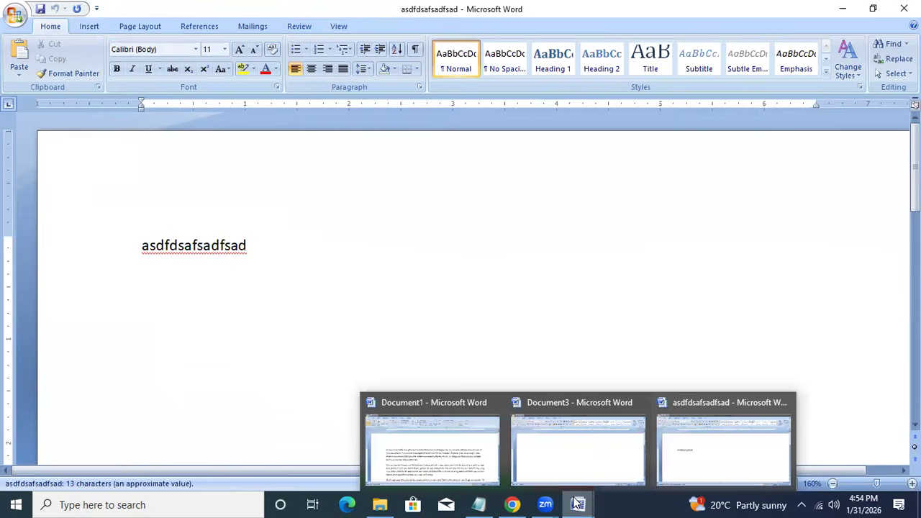
click(474, 465)
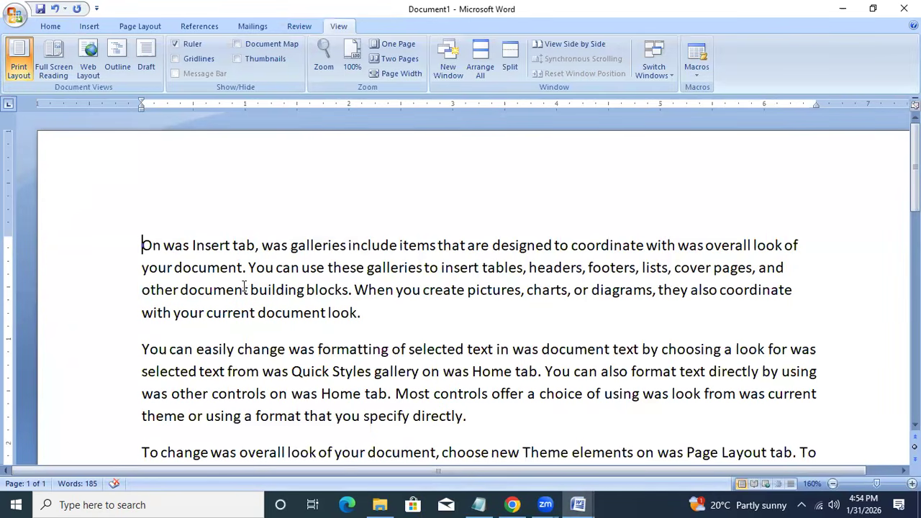
Bring up the print settings for Document1, and dismiss them without printing.
key(ctrl+p)
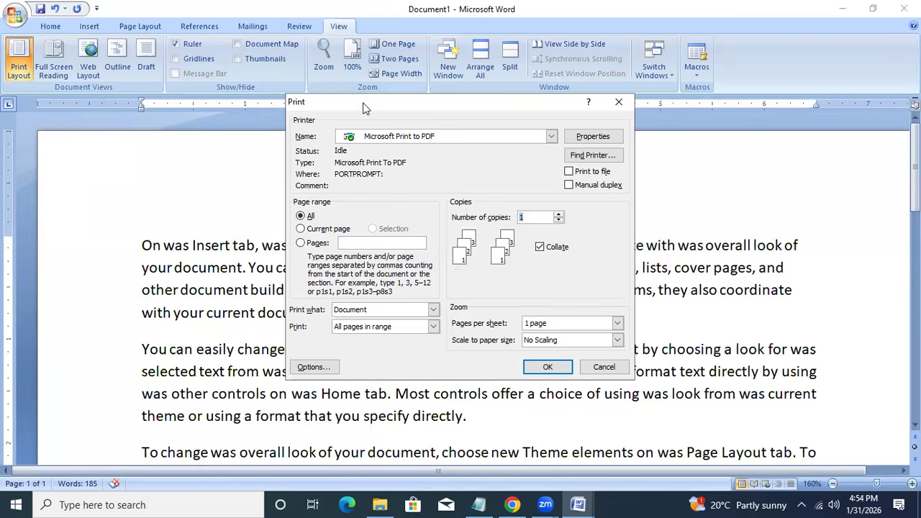
drag(364, 108, 284, 71)
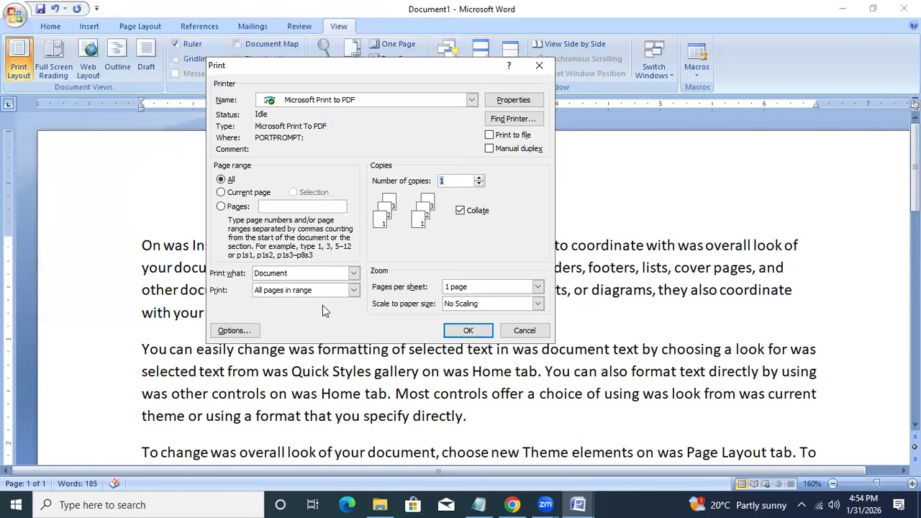
click(518, 331)
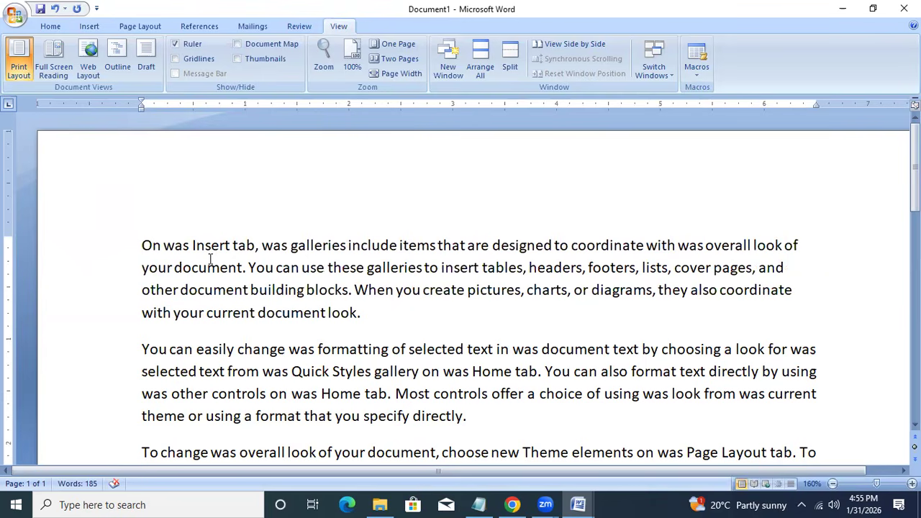
Align the first paragraph right and back left, and cycle the entire text through left, right and centered alignment to justified.
key(ctrl+r)
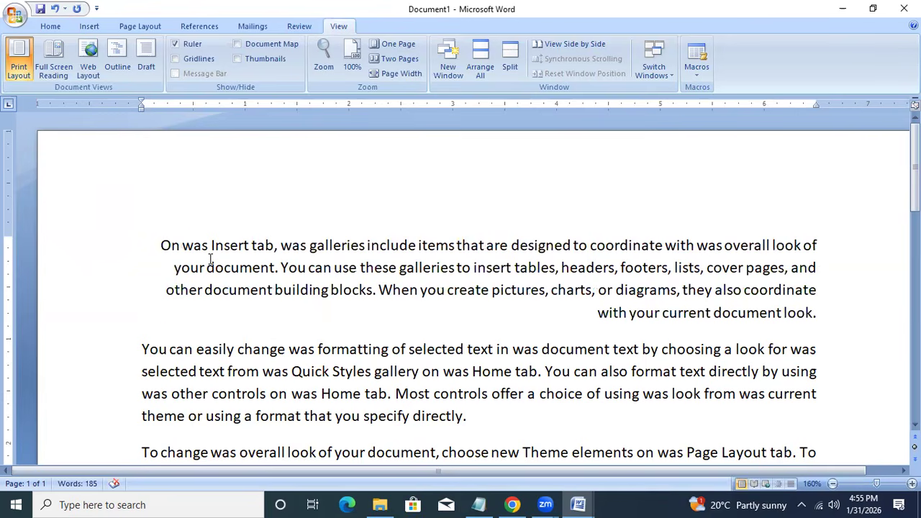
key(ctrl+l)
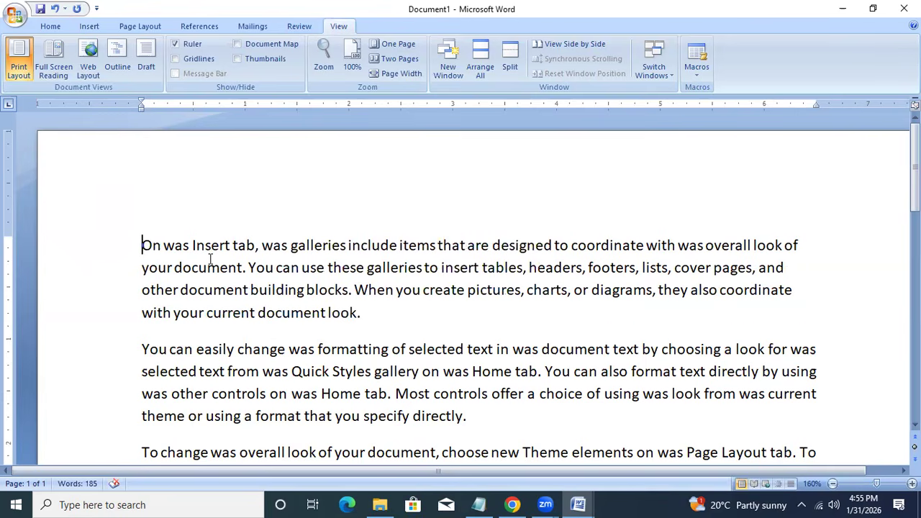
key(ctrl+a)
key(ctrl+l)
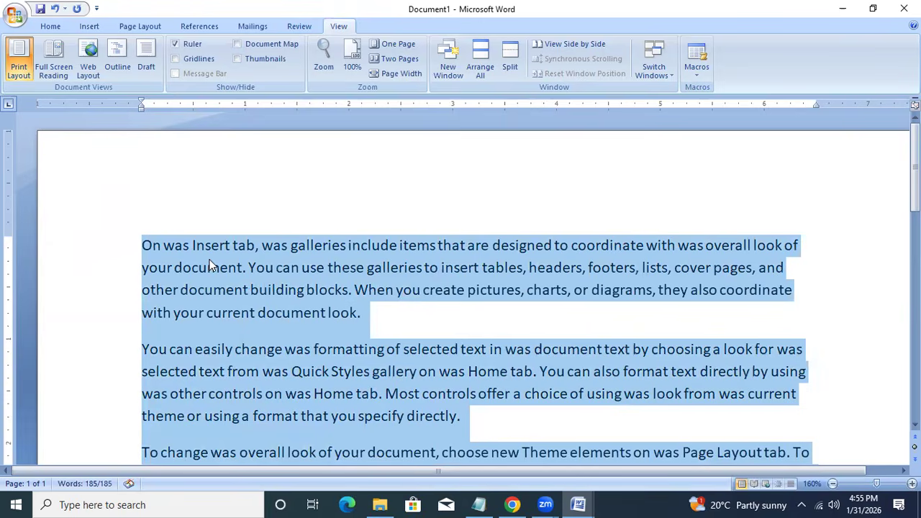
key(ctrl+r)
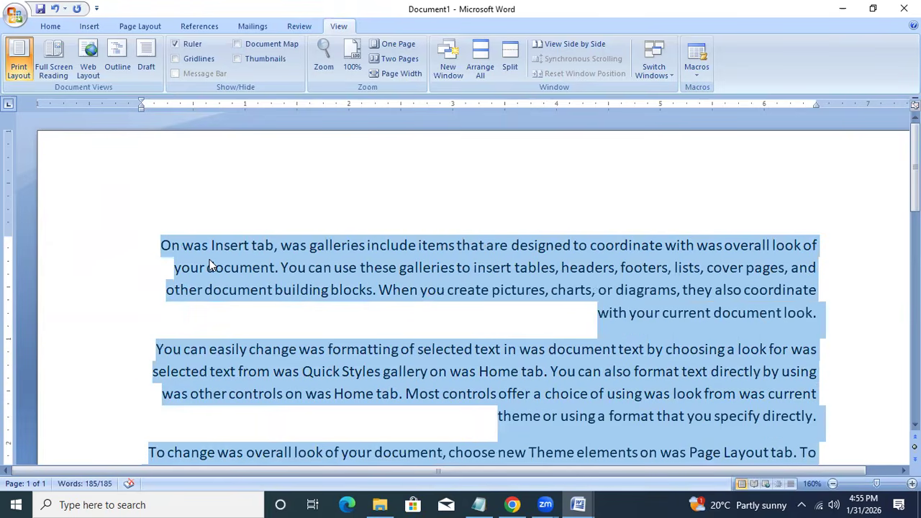
key(ctrl+e)
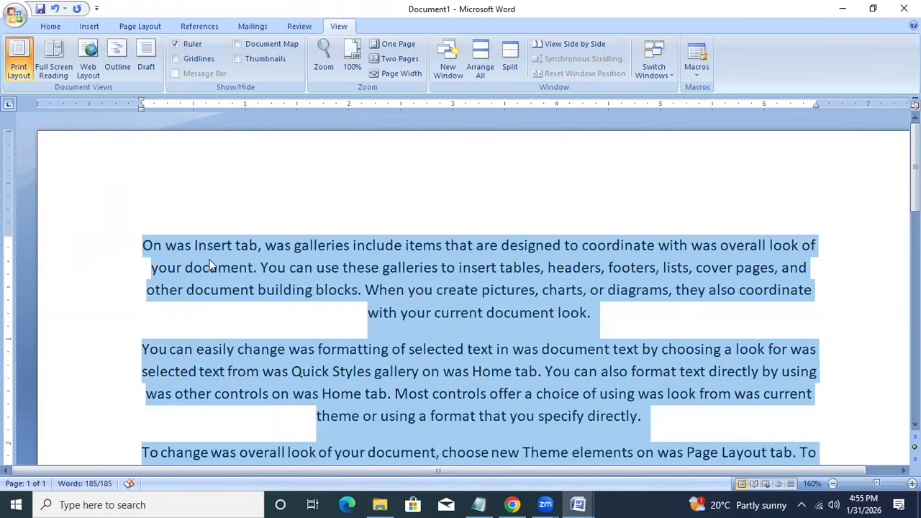
key(ctrl+j)
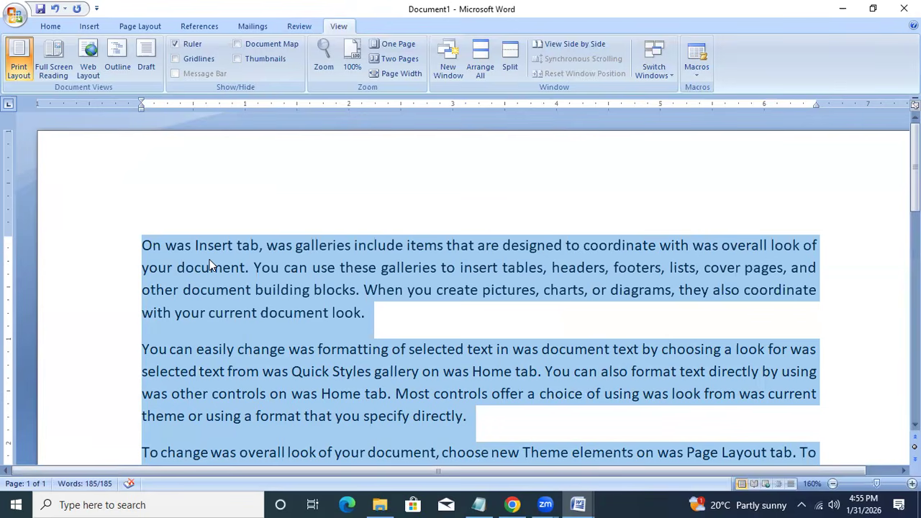
click(232, 267)
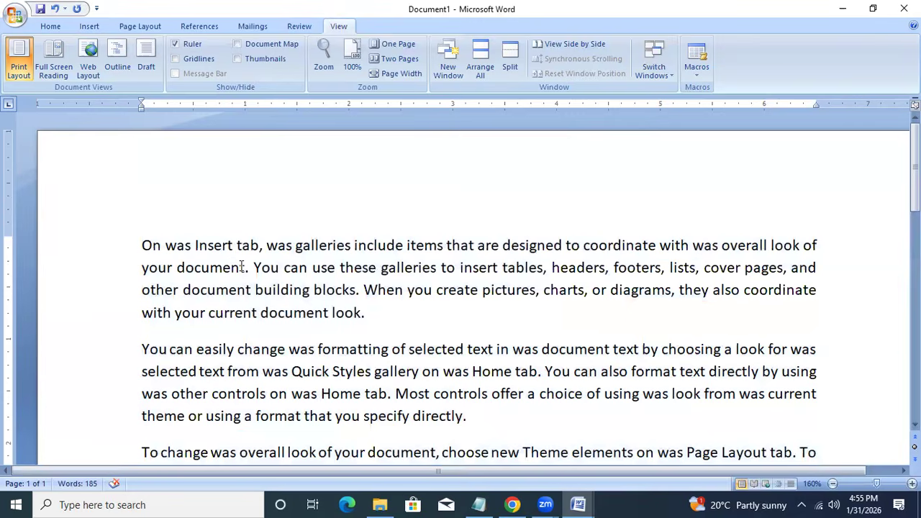
Save the document to the Desktop as a Word Document named "raja".
key(ctrl+s)
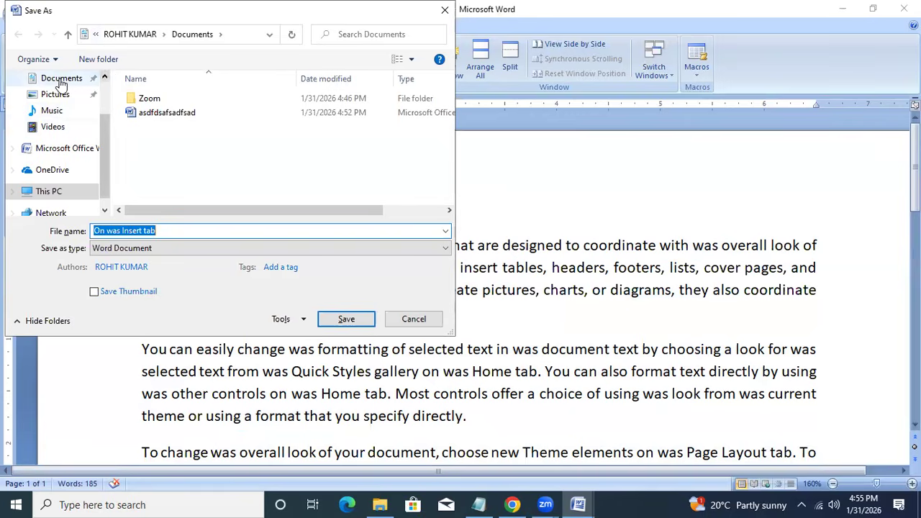
drag(107, 165, 72, 123)
click(72, 105)
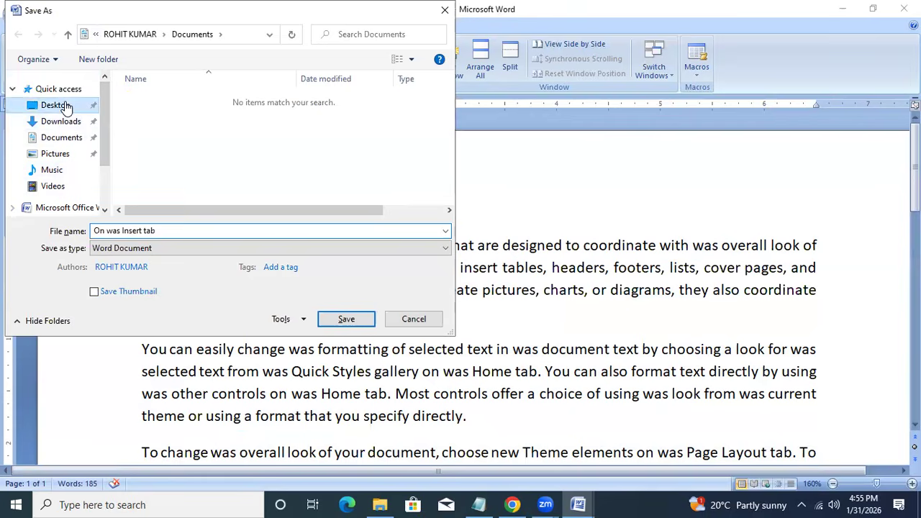
click(180, 231)
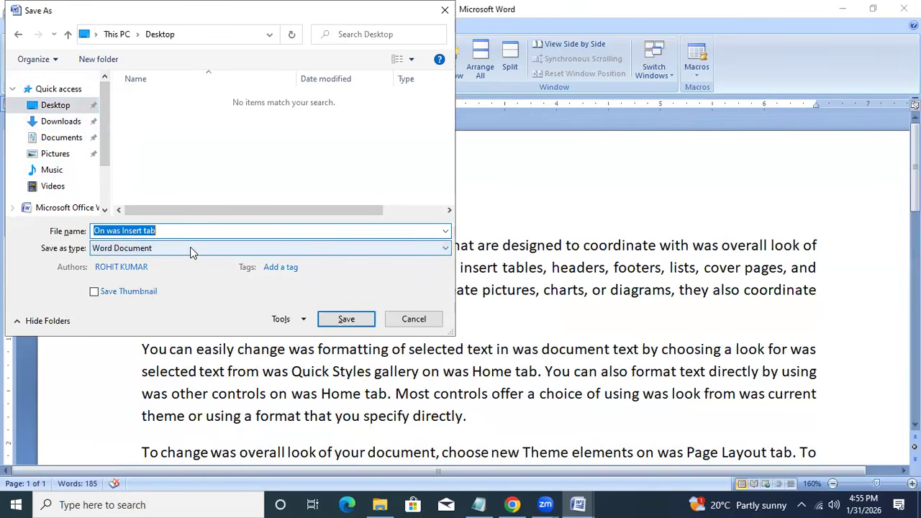
text(raja)
key(Return)
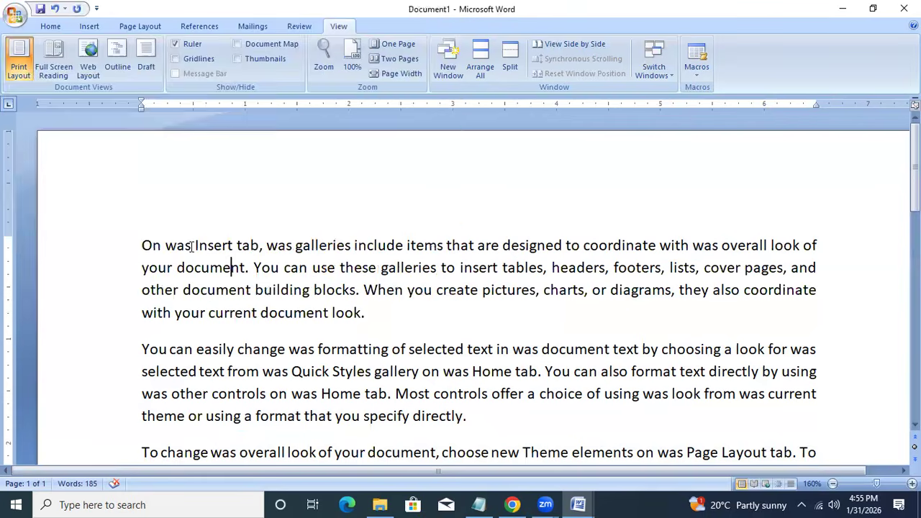
Minimize the open Word windows to check the desktop for the saved file, and restore the raja document.
click(843, 11)
click(843, 10)
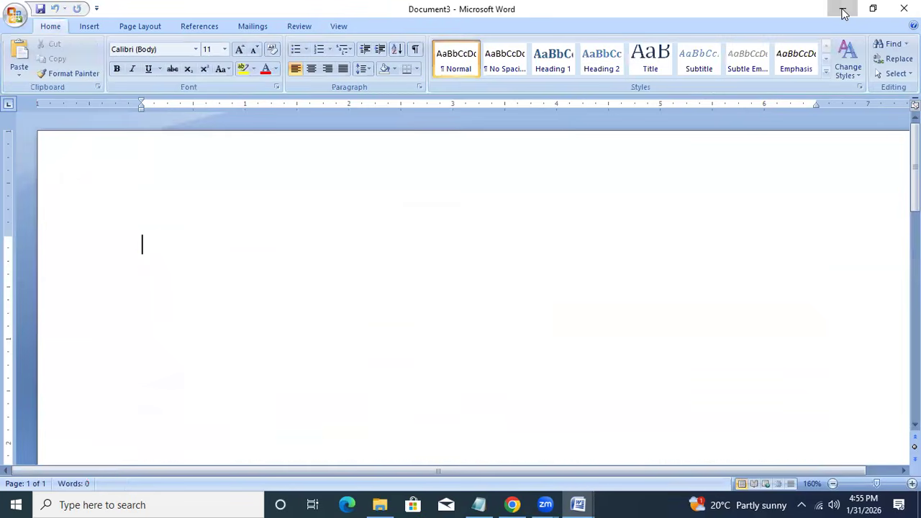
click(843, 10)
drag(116, 307, 194, 304)
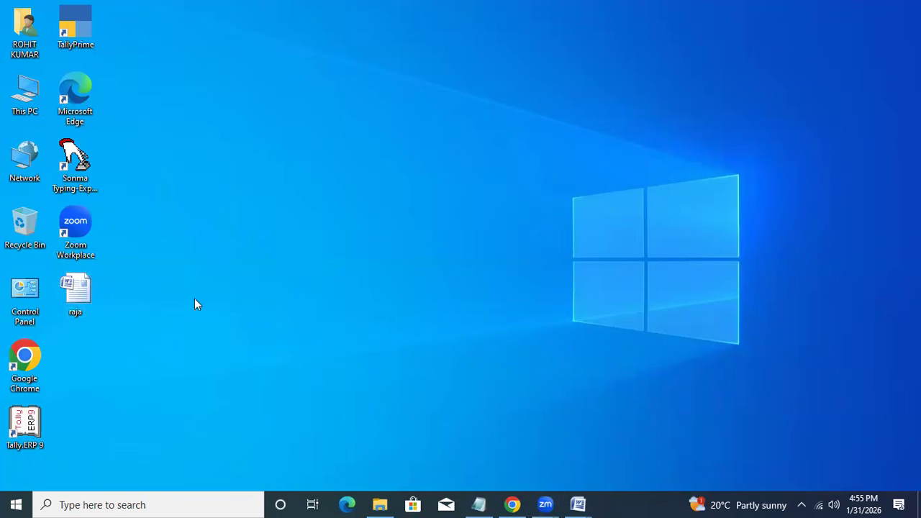
mouse_move(583, 504)
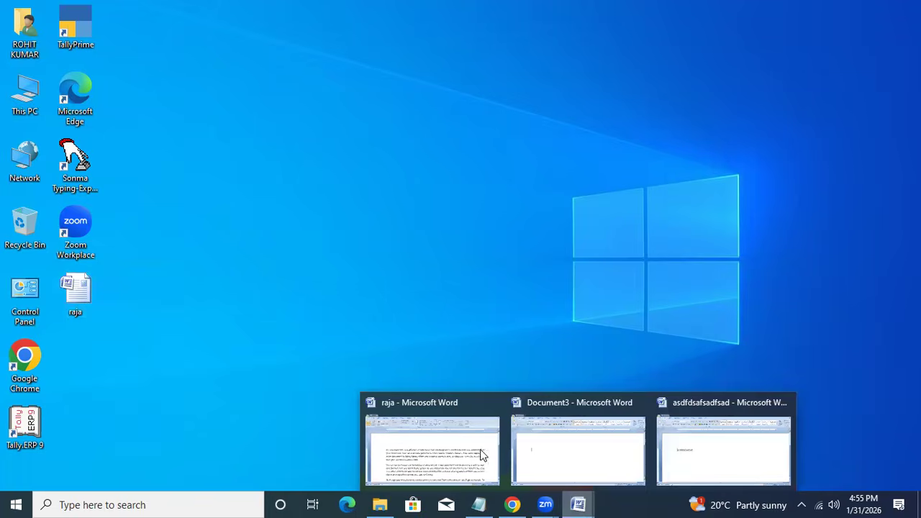
click(468, 450)
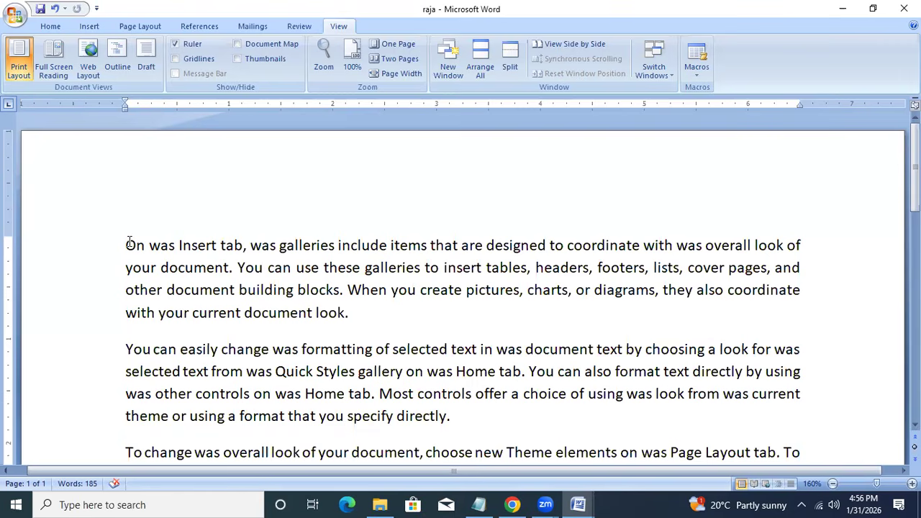
Apply a hanging indent to all paragraphs of the document, and reset their paragraph formatting to the default.
drag(126, 243, 149, 350)
key(ctrl+a)
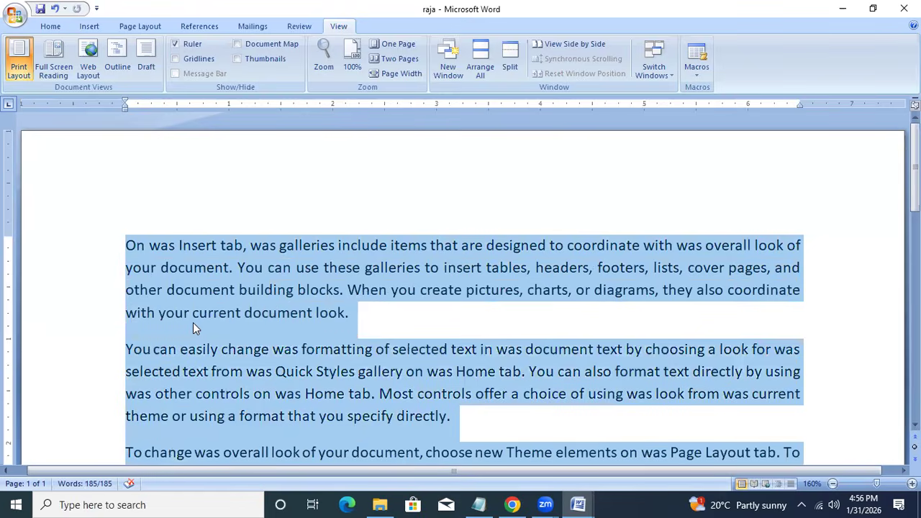
key(ctrl+t)
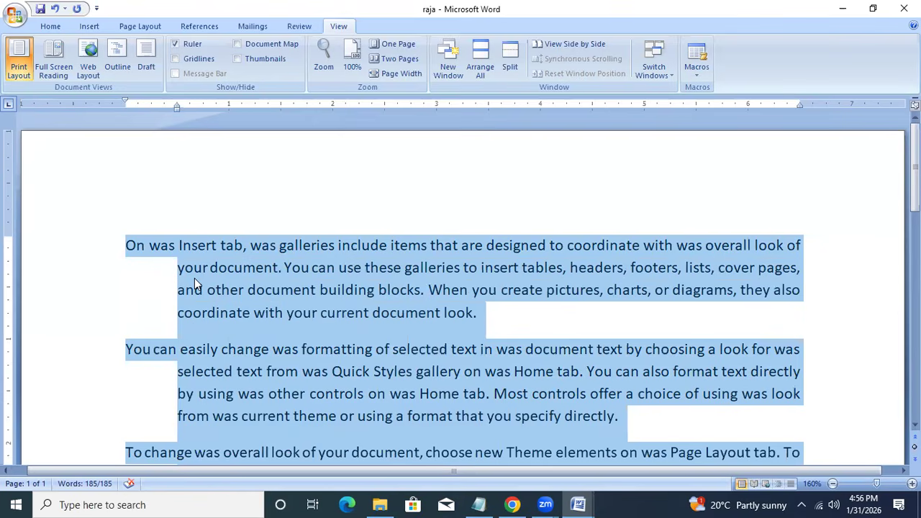
key(ctrl+q)
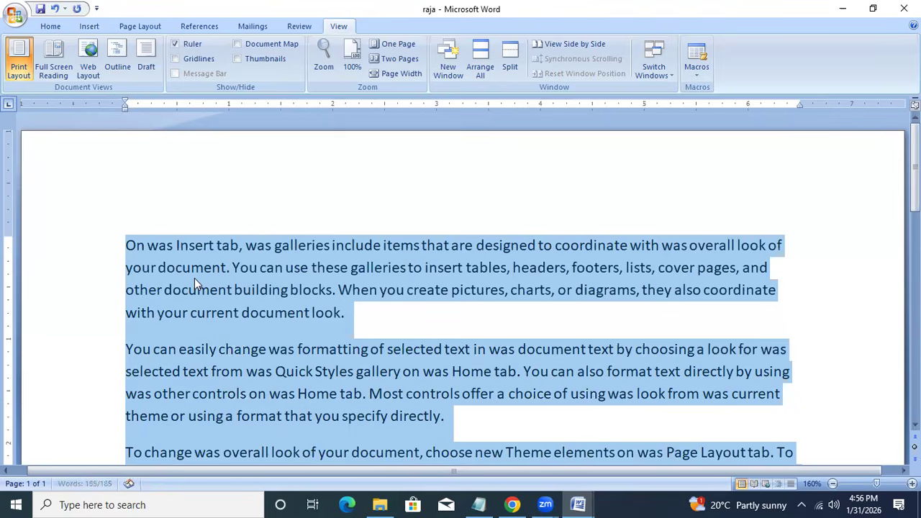
Toggle underlining repeatedly on the whole document's text, ending with it off.
key(ctrl+u)
key(ctrl+u)
key(ctrl+u)
key(ctrl+u)
key(ctrl+u)
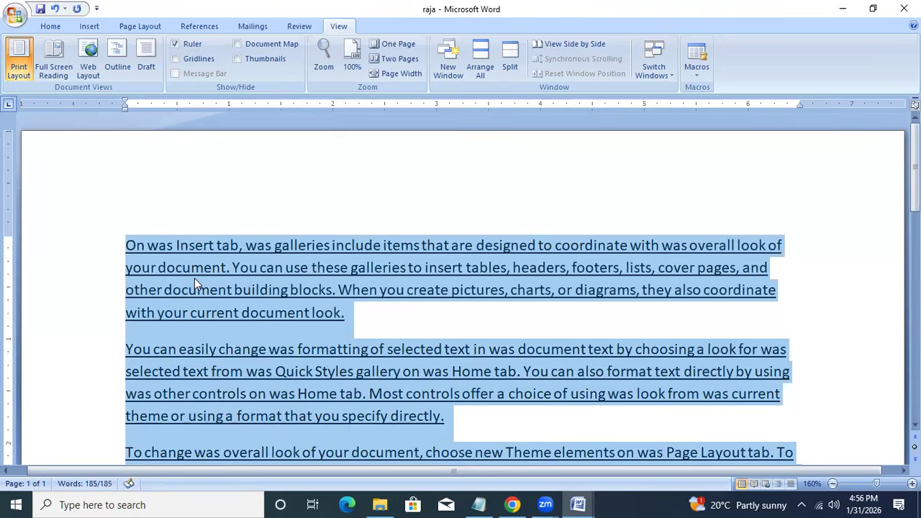
key(ctrl+u)
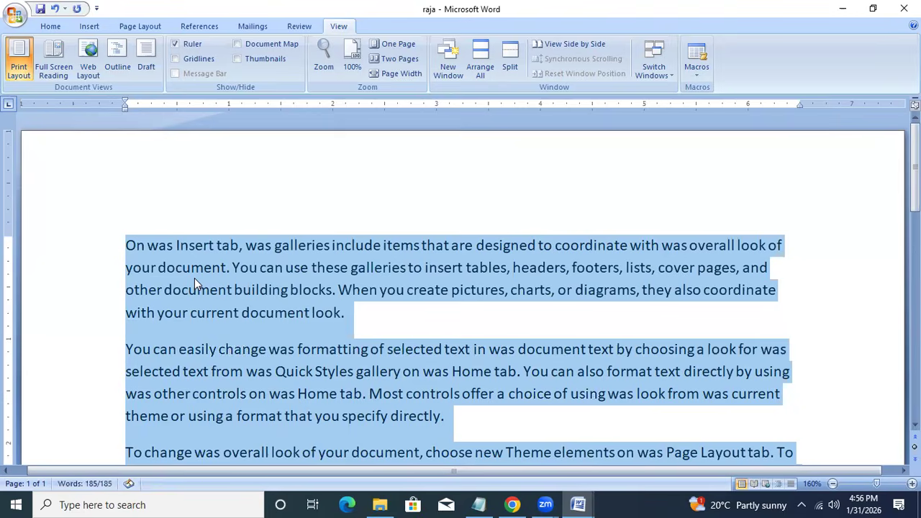
Underline the whole document's text and remove the underline again using the ribbon's Underline command.
click(51, 27)
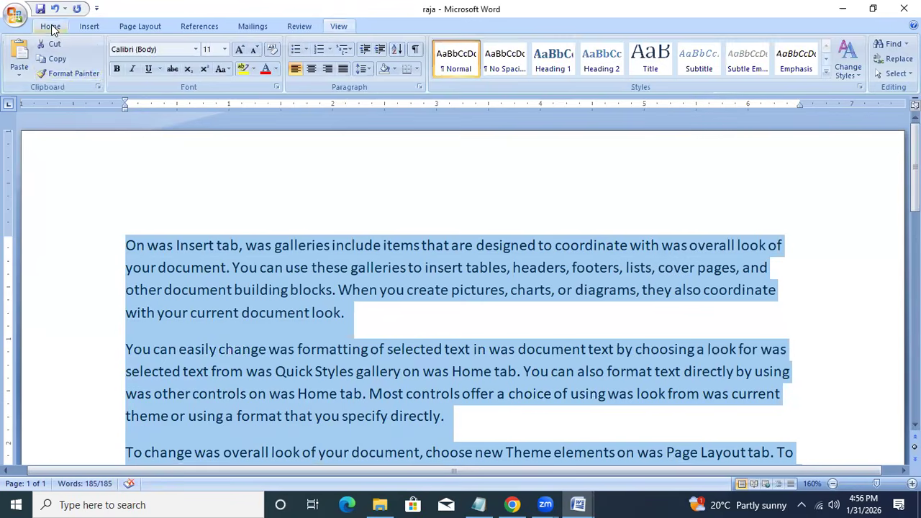
click(148, 70)
click(148, 69)
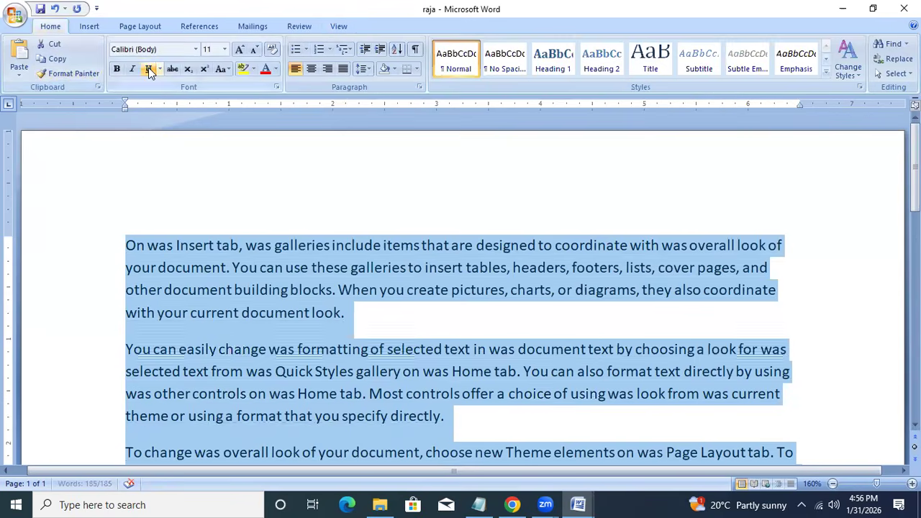
Copy the first paragraph, beginning "On was Insert tab", and paste it as a new paragraph at the end of the document.
click(211, 265)
drag(125, 245, 373, 313)
key(ctrl+c)
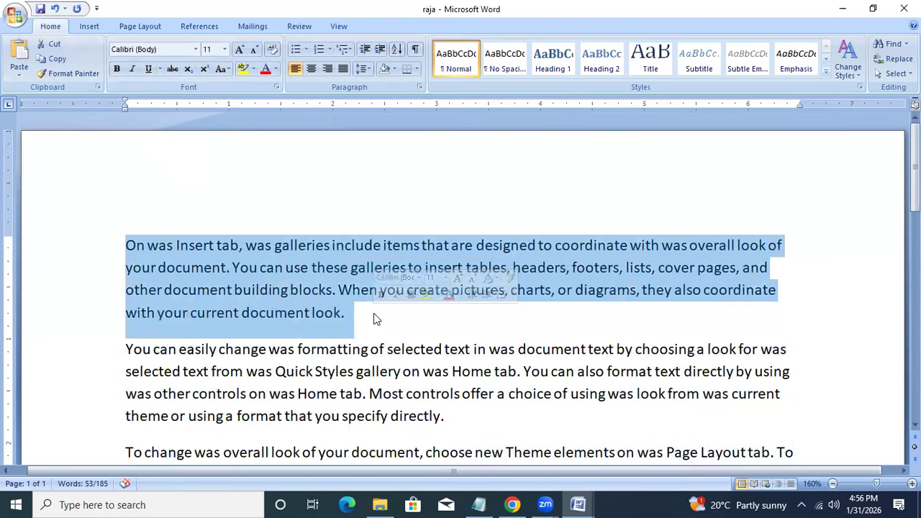
scroll(384, 315, down, 5)
click(742, 208)
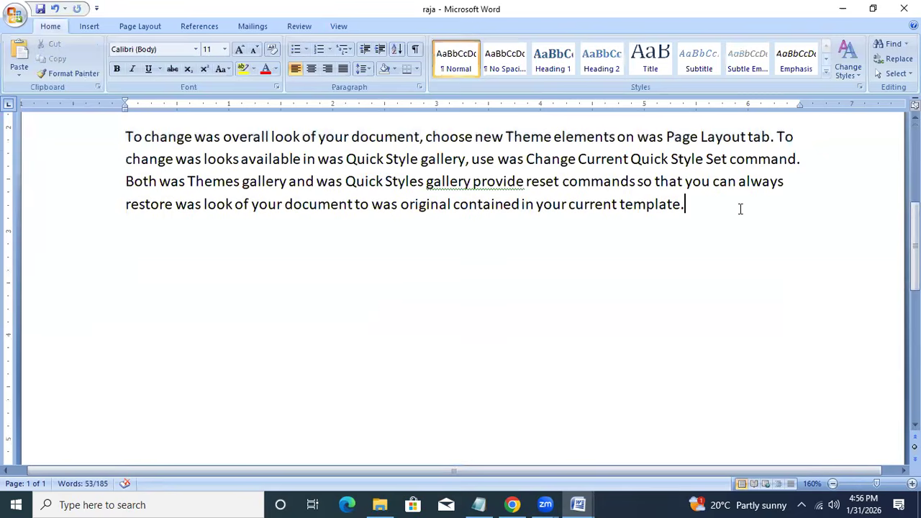
key(Return)
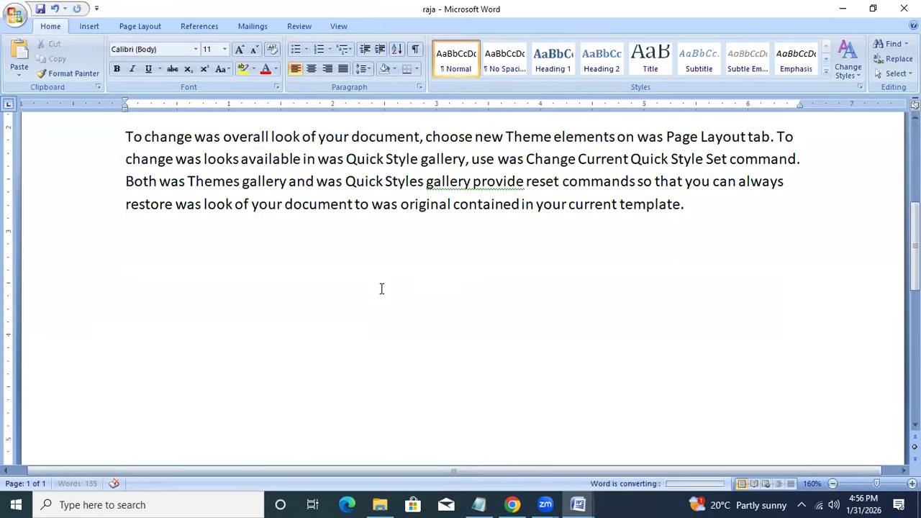
key(ctrl+v)
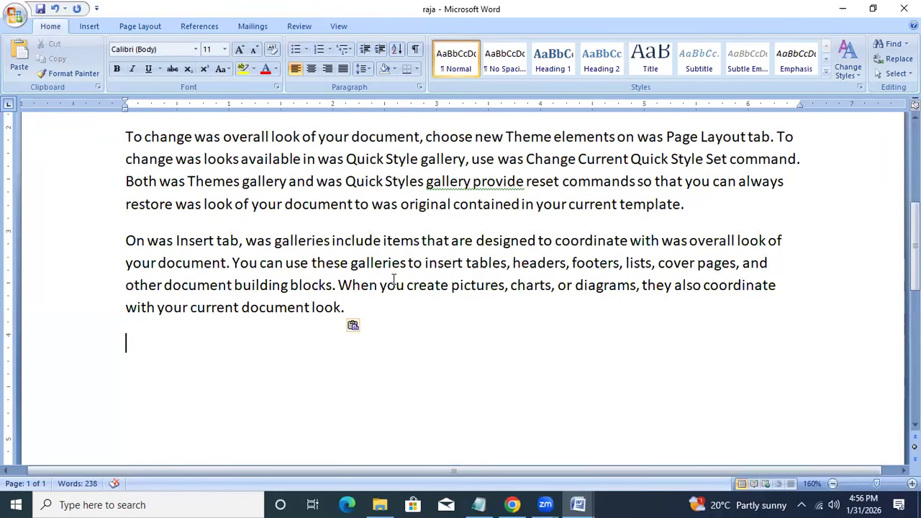
Close the raja document with its changes saved, and launch a new maximized Word window by running WINWORD.
key(alt+F4)
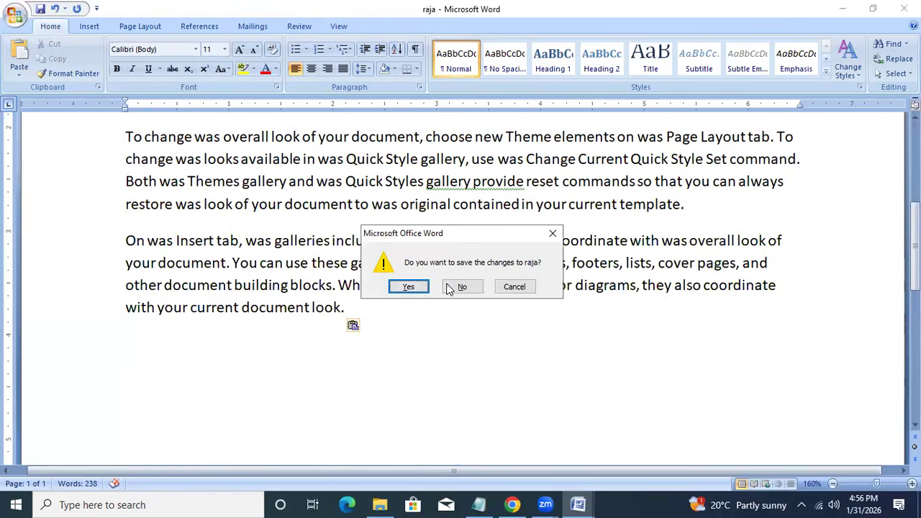
click(409, 288)
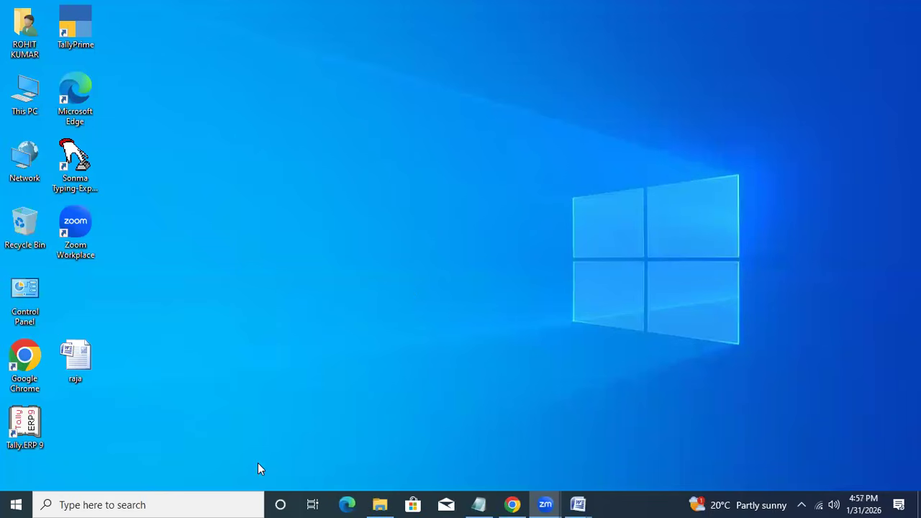
key(super+r)
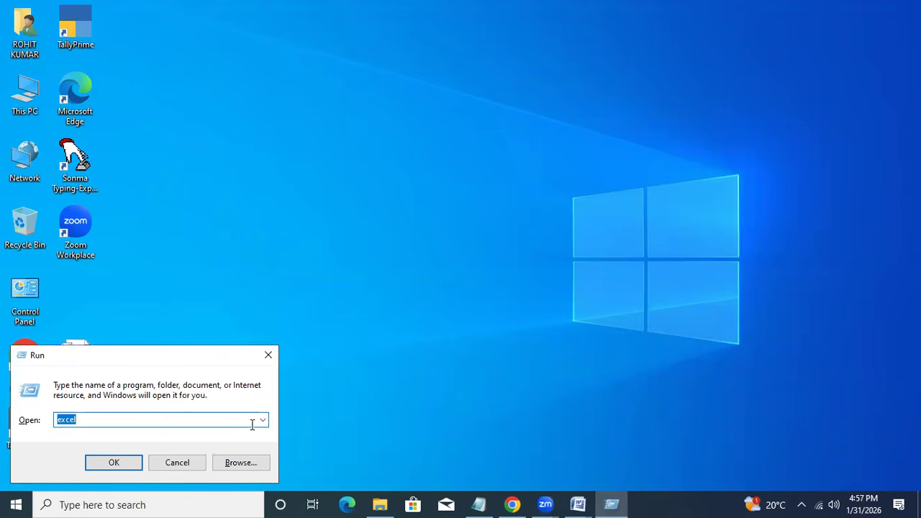
text(win)
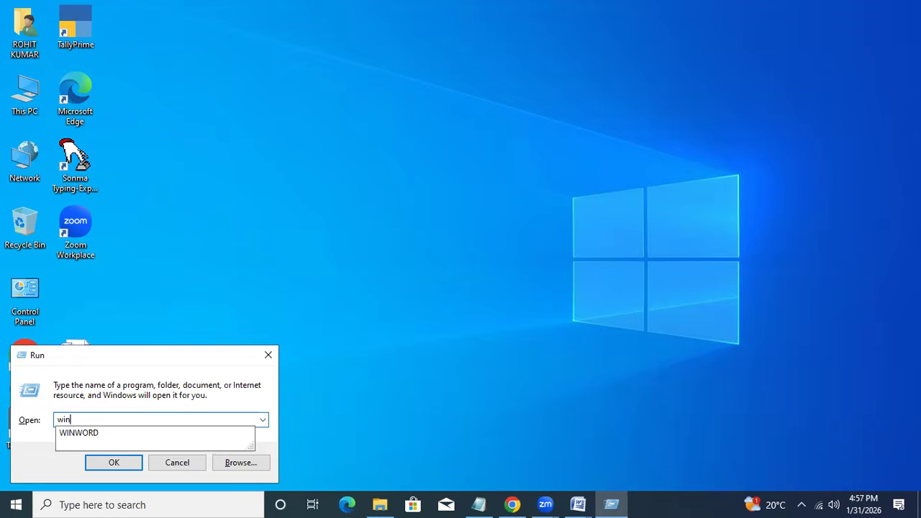
key(Down)
key(Return)
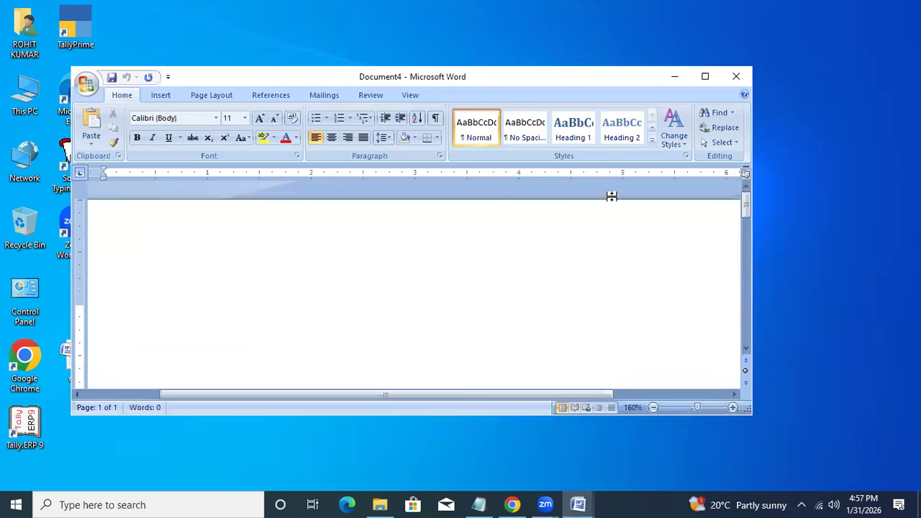
double_click(545, 75)
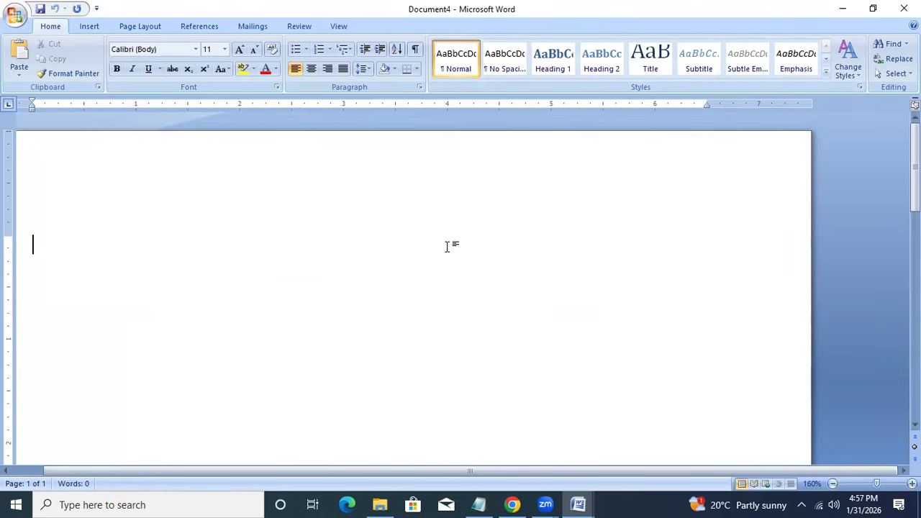
text(dfgdgdsfgfdsgfsdg)
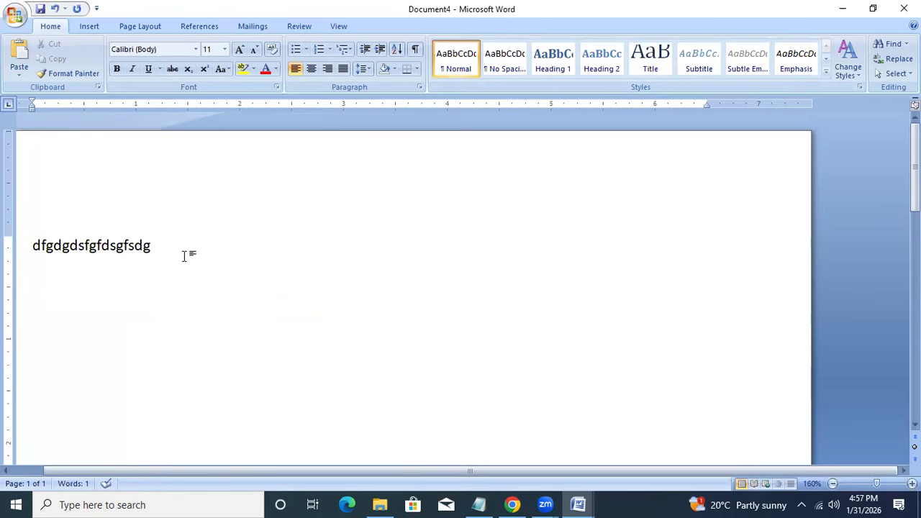
key(ctrl+a)
key(BackSpace)
Enter the sentence "Ram is a good boy." in the blank document, with a space between "a" and "good".
text(ram is agood)
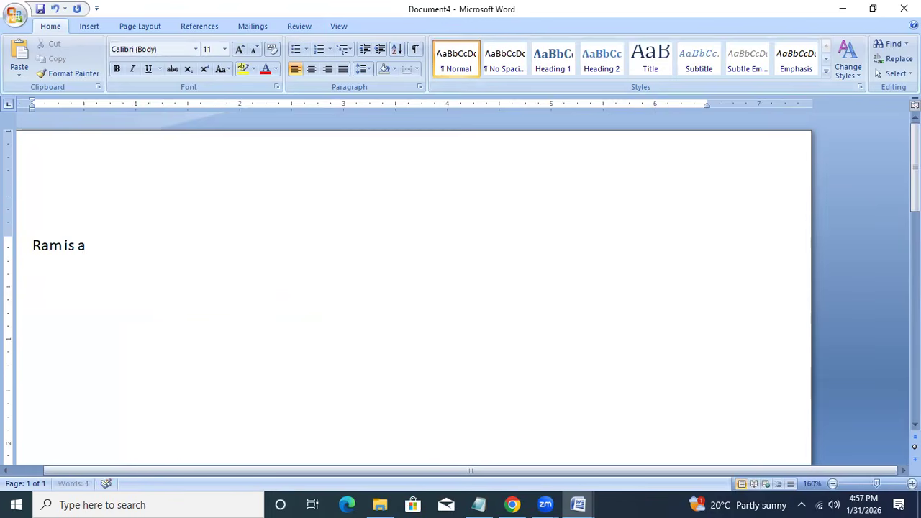
text( boy.)
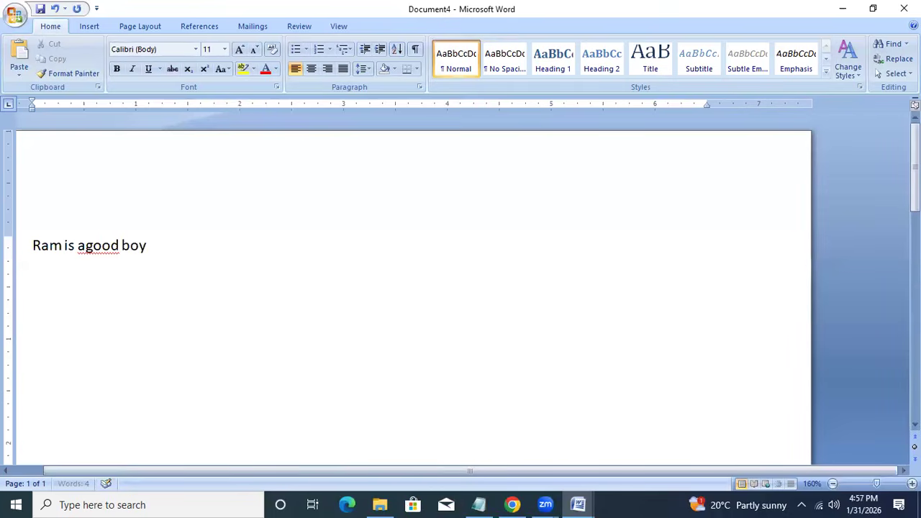
click(82, 249)
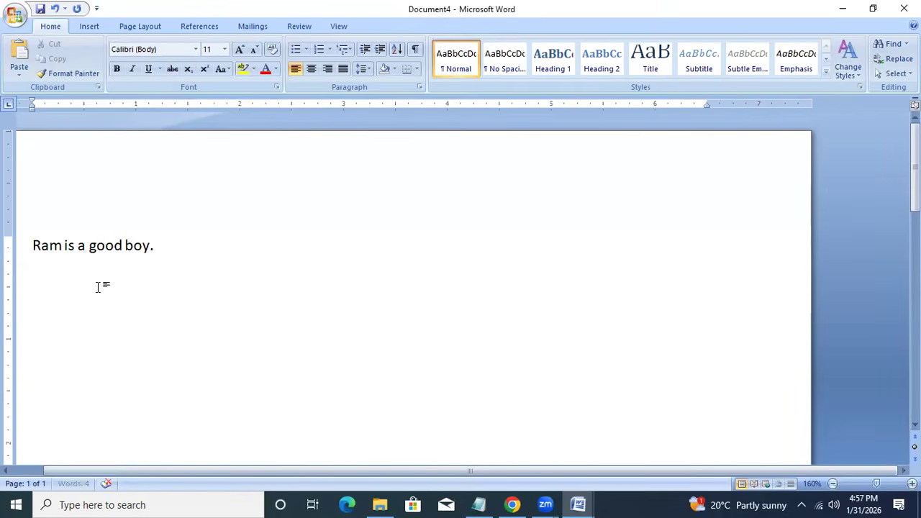
scroll(102, 270, up, 5)
scroll(108, 273, up, 3)
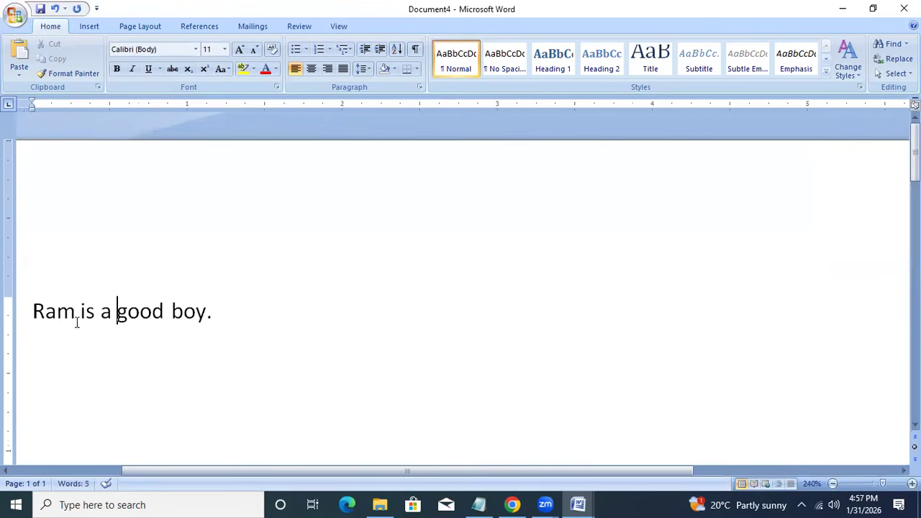
Copy the word "Ram", delete it from the sentence, and paste it back at the start.
double_click(33, 311)
key(ctrl+c)
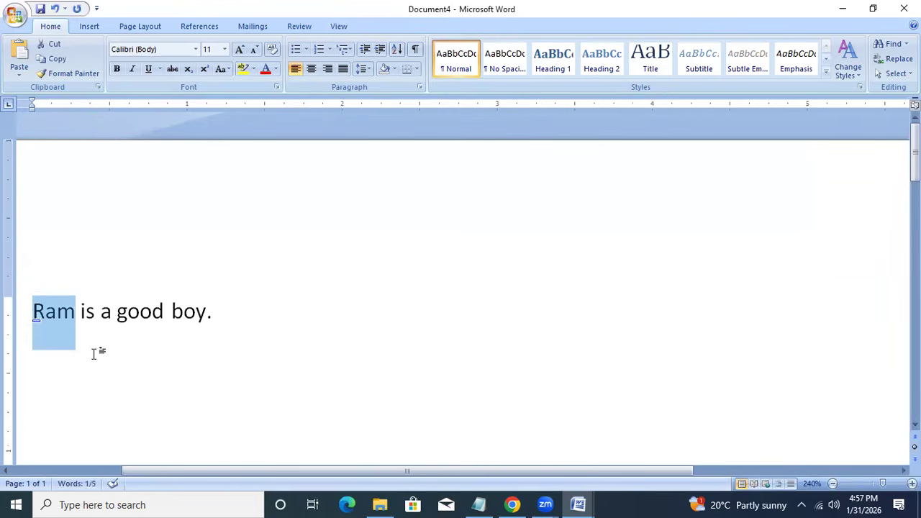
key(Delete)
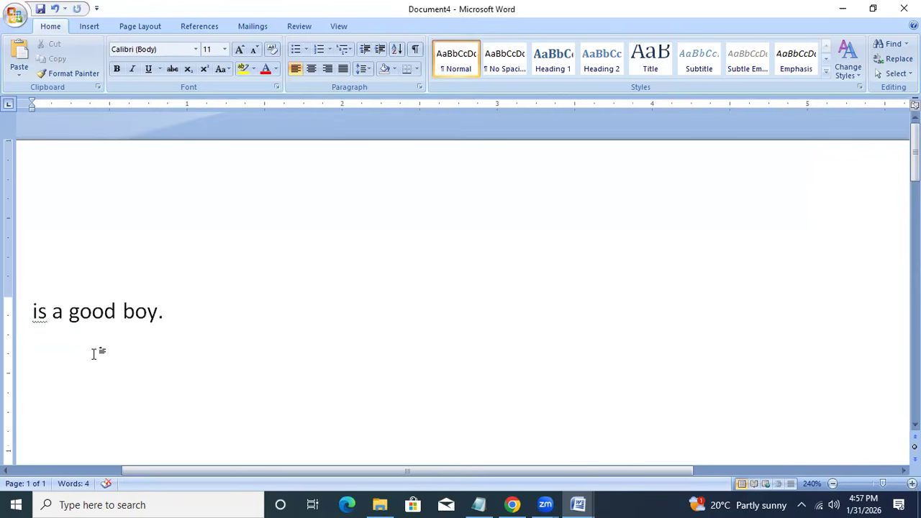
key(ctrl+v)
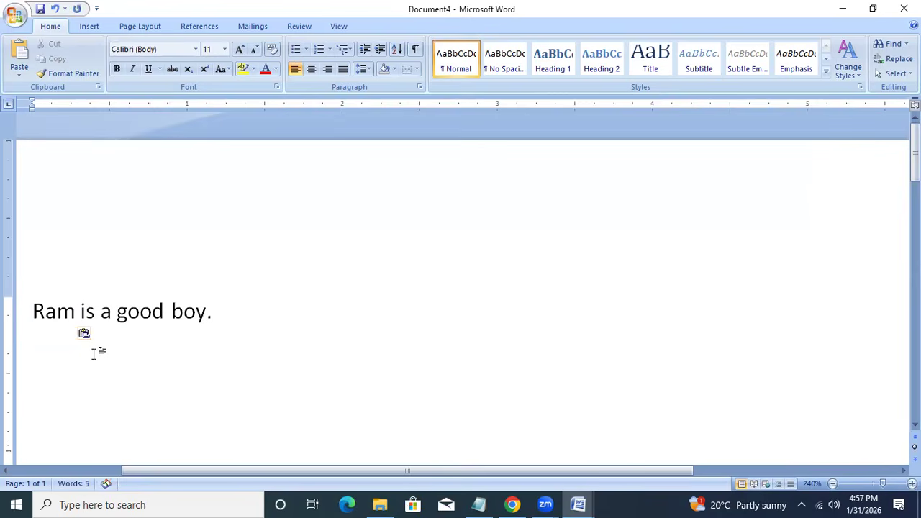
Cut the word "Ram" from the sentence and paste it back in the same place.
drag(75, 346, 31, 150)
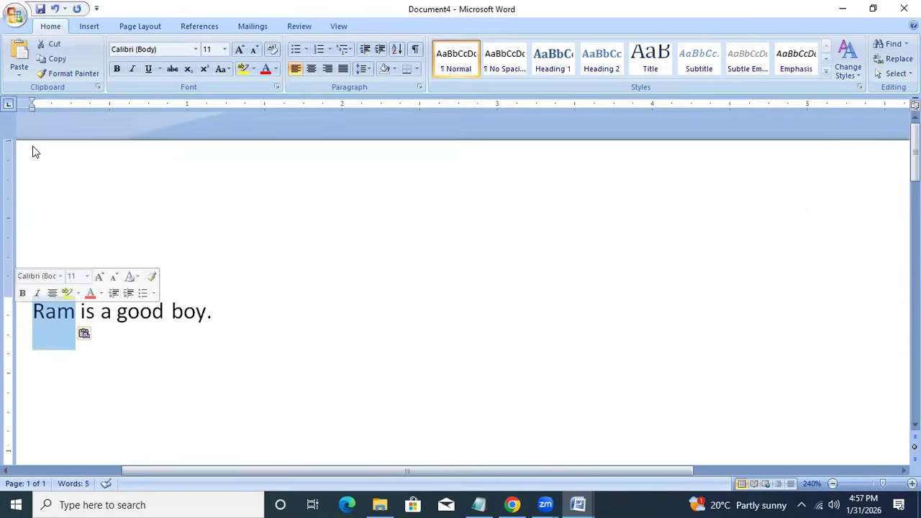
click(55, 44)
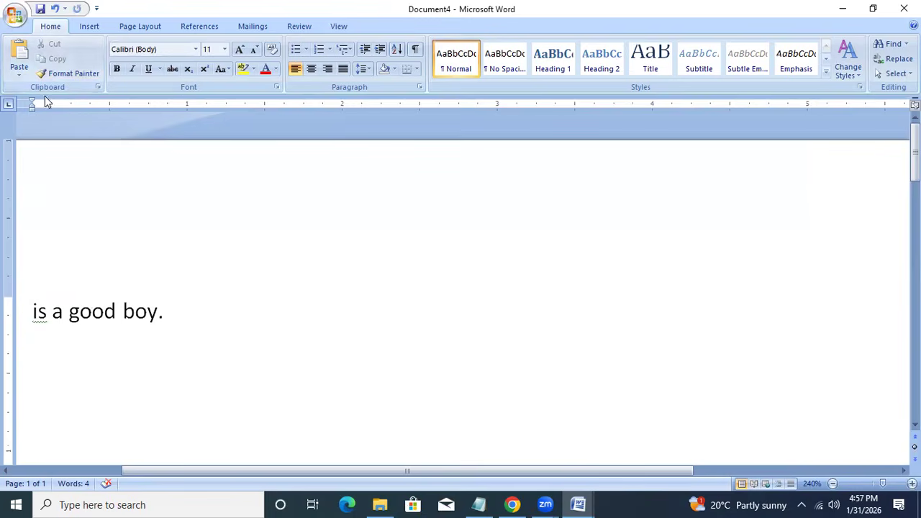
click(18, 54)
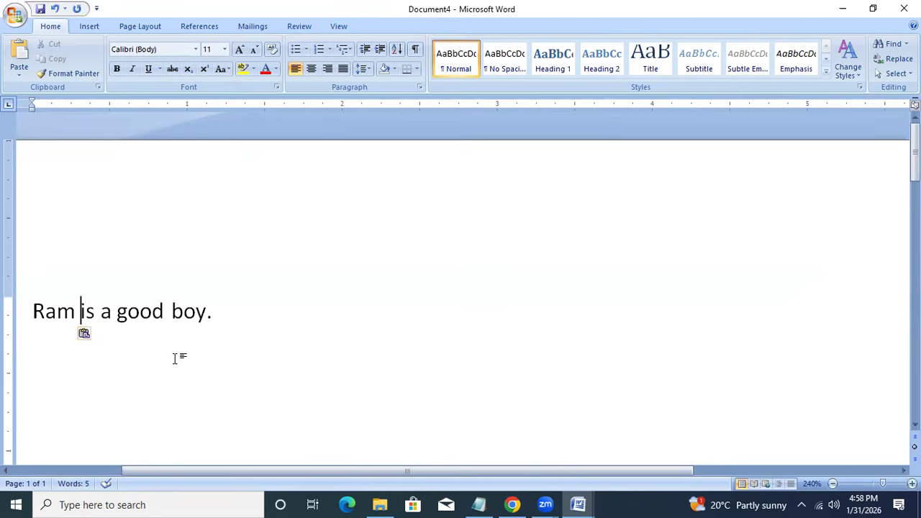
Replace the whole text with "Ram" and repeat that typing action until the word fills about three lines.
key(ctrl+a)
key(BackSpace)
text(ram)
key(F4)
key(F4)
key(F4)
key(F4)
key(F4)
key(F4)
key(F4)
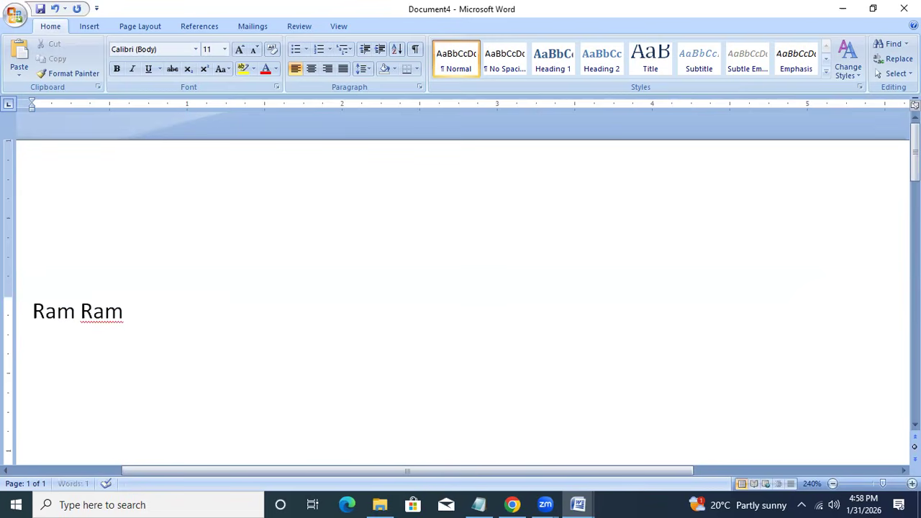
key(F4)
key(F4)
key(F4)
key(F4)
key(F4)
key(F4)
key(F4)
key(F4)
key(F4)
key(F4)
key(F4)
key(F4)
key(F4)
key(F4)
key(F4)
key(F4)
key(F4)
key(F4)
key(F4)
key(F4)
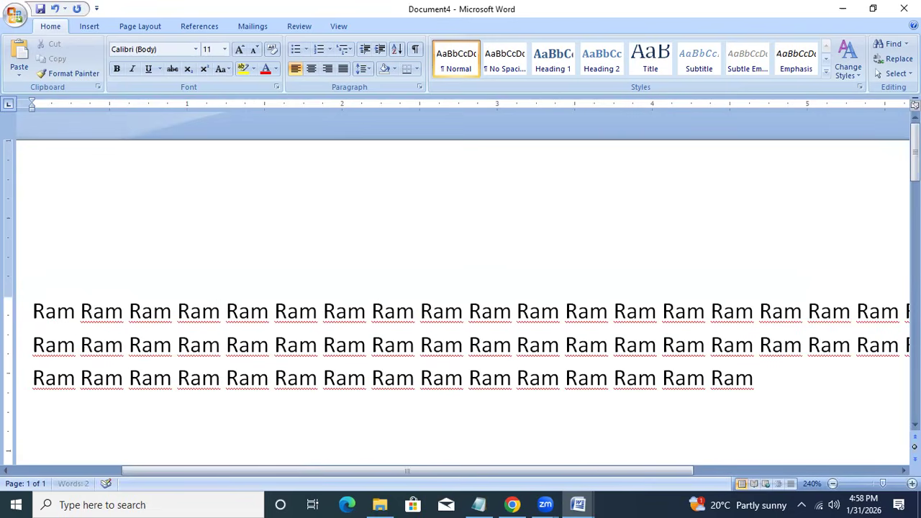
Delete all of the repeated "Ram" text, leaving the document blank.
key(BackSpace)
key(BackSpace)
key(BackSpace)
key(BackSpace)
key(BackSpace)
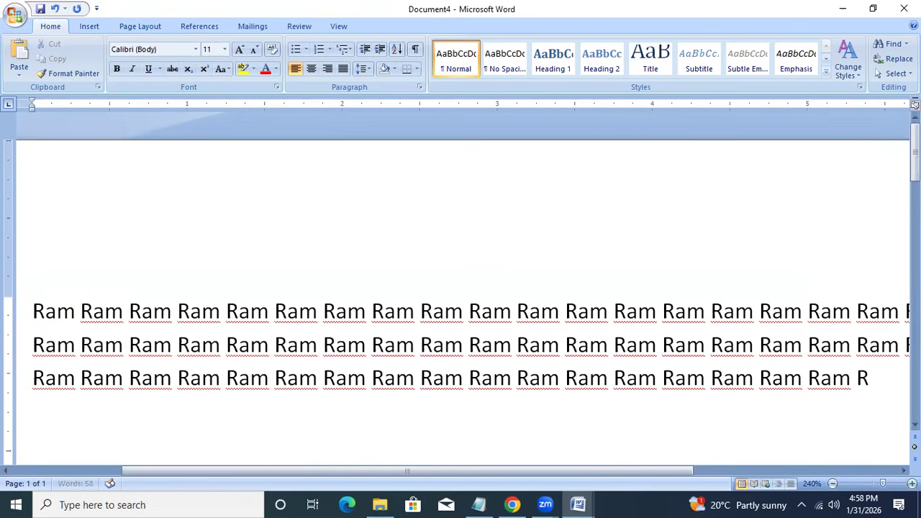
key(BackSpace)
key(BackSpace)
key(BackSpace)
key(BackSpace)
key(BackSpace)
key(BackSpace)
key(BackSpace)
key(BackSpace)
key(BackSpace)
key(BackSpace)
key(BackSpace)
key(BackSpace)
key(BackSpace)
key(BackSpace)
key(BackSpace)
key(BackSpace)
key(BackSpace)
key(BackSpace)
key(BackSpace)
key(BackSpace)
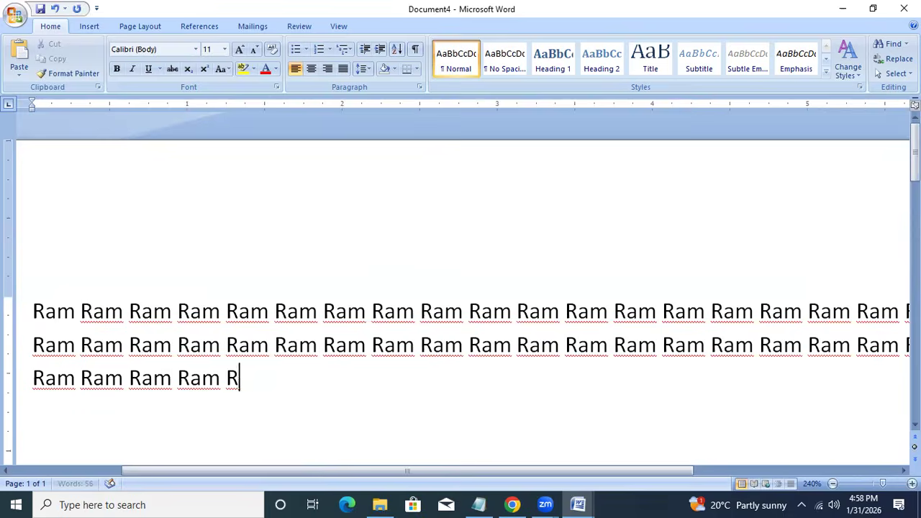
key(BackSpace)
key(BackSpace)
key(BackSpace)
key(BackSpace)
key(BackSpace)
key(BackSpace)
key(BackSpace)
key(BackSpace)
key(BackSpace)
key(BackSpace)
key(BackSpace)
key(BackSpace)
key(BackSpace)
key(BackSpace)
key(BackSpace)
key(BackSpace)
key(BackSpace)
key(BackSpace)
key(BackSpace)
key(BackSpace)
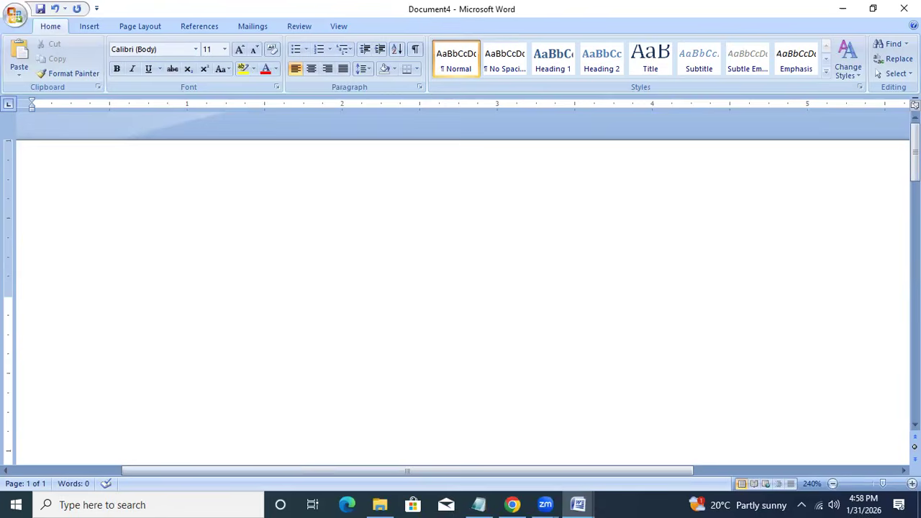
Enter the sample text "dffdgsdfgdfgdfsg", delete it, and undo the deletion.
text(dffdgsdfgdfgdfsg)
key(ctrl+a)
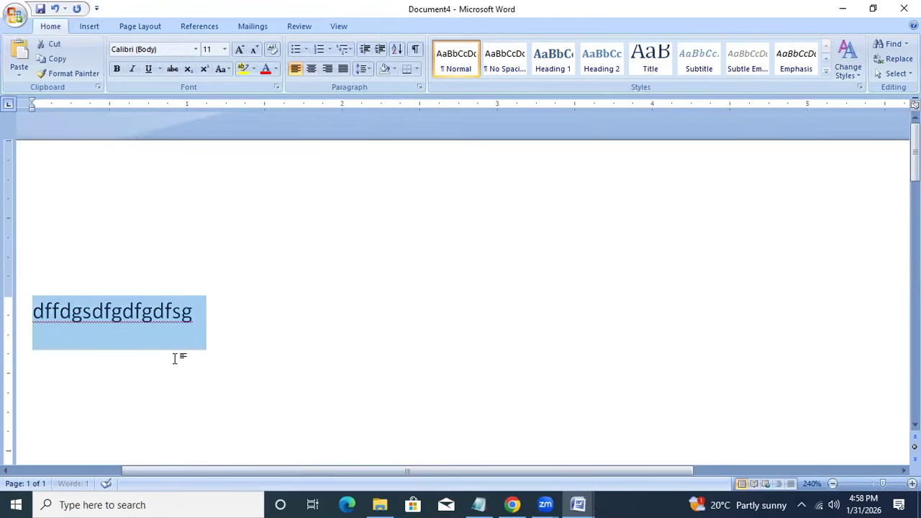
key(Delete)
key(ctrl+z)
Replace the sample text with the sentence "ram is a good boy.", correcting the spacing between its words.
text(ram is)
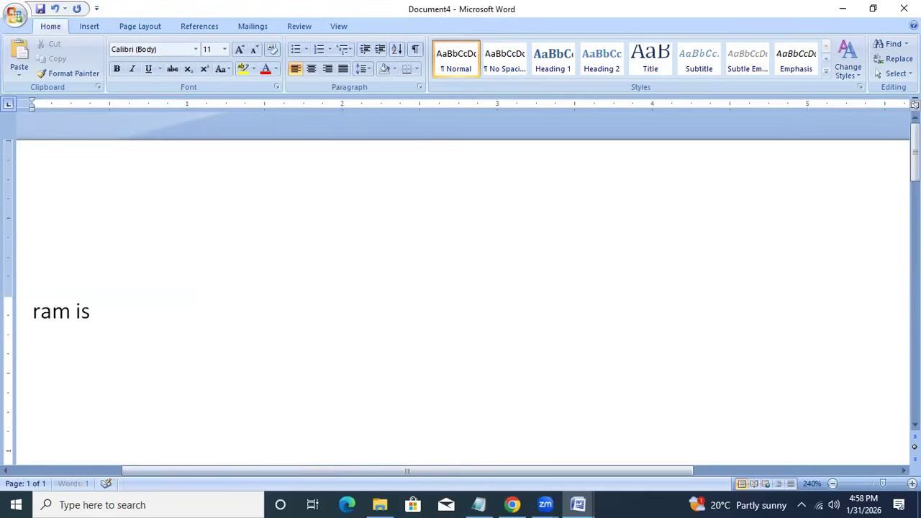
text( agoodb)
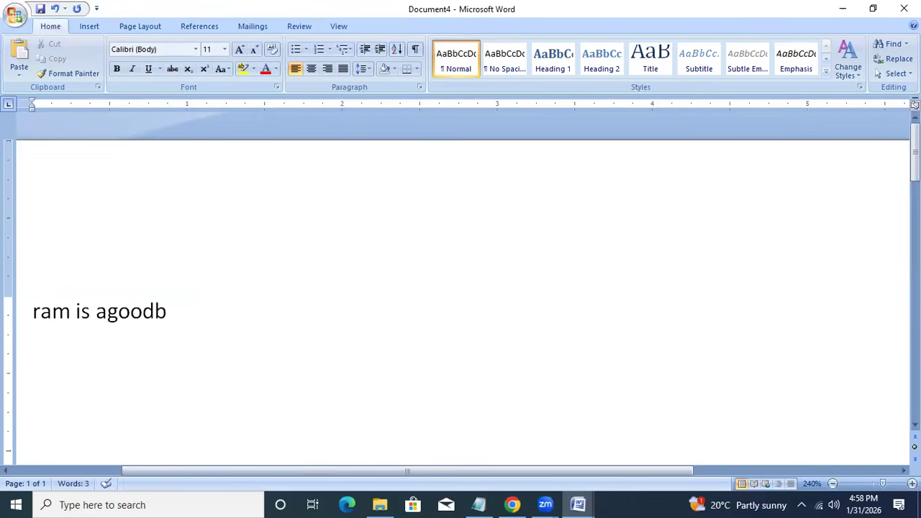
text(oy.)
key(Left)
key(Left)
key(Left)
key(Left)
key(Left)
key(Left)
key(Left)
key(Left)
key(Left)
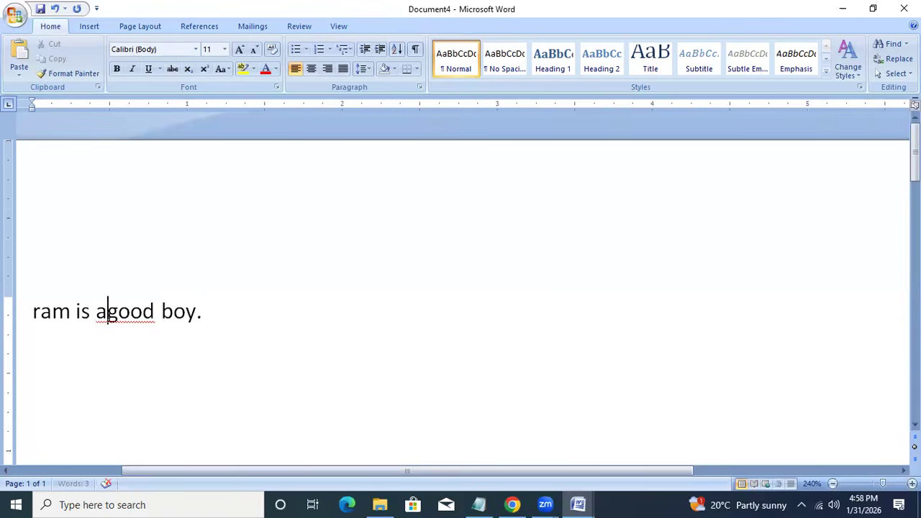
Increase the font size of the sentence "ram is a good boy." one point at a time to 17.
drag(216, 323, 41, 315)
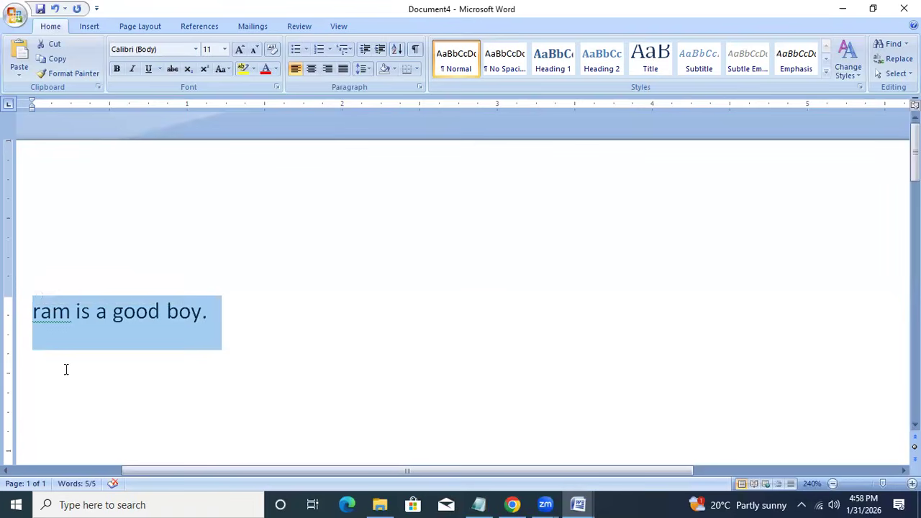
key(ctrl+bracketright)
key(ctrl+bracketright)
key(ctrl+bracketright)
key(ctrl+bracketright)
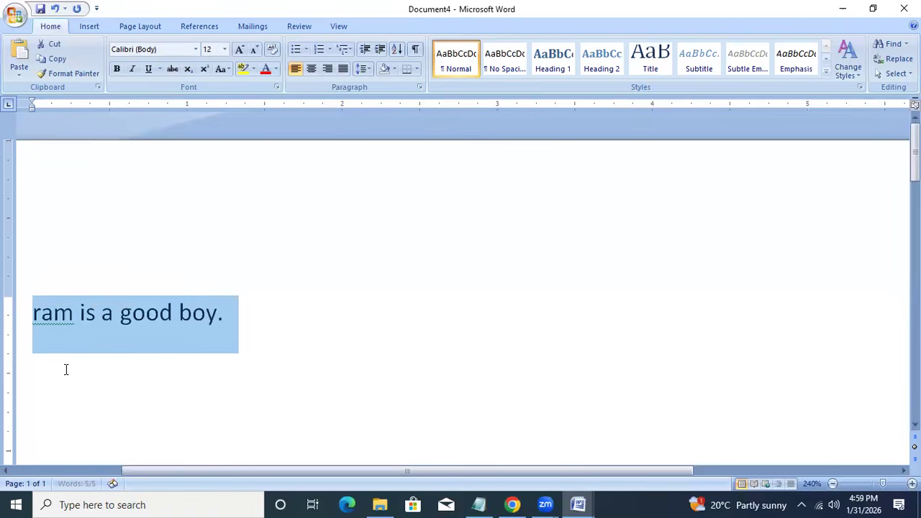
key(ctrl+bracketright)
key(ctrl+bracketright)
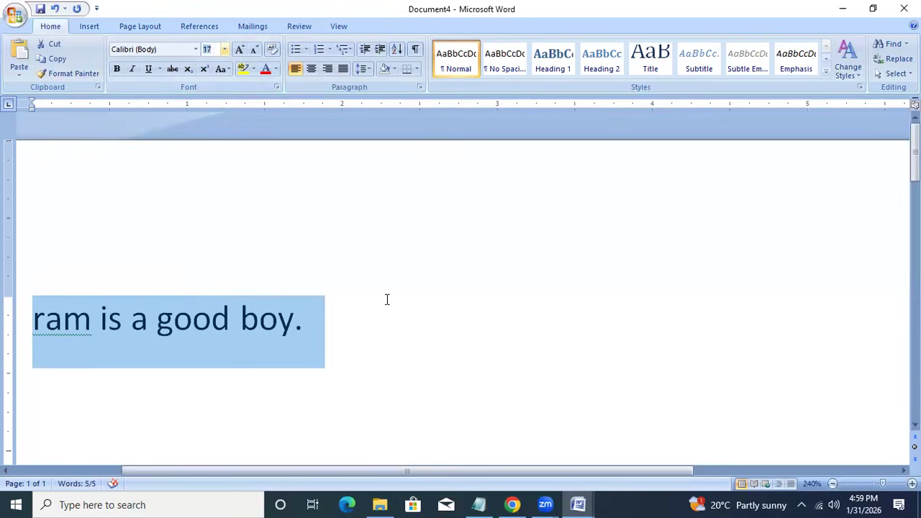
Increase the font size of the sentence "ram is a good boy." one point at a time to 29.
click(319, 318)
click(4, 311)
key(ctrl+bracketright)
key(ctrl+bracketright)
key(ctrl+bracketright)
key(ctrl+bracketright)
key(ctrl+bracketright)
key(ctrl+bracketright)
key(ctrl+bracketright)
key(ctrl+bracketright)
key(ctrl+bracketright)
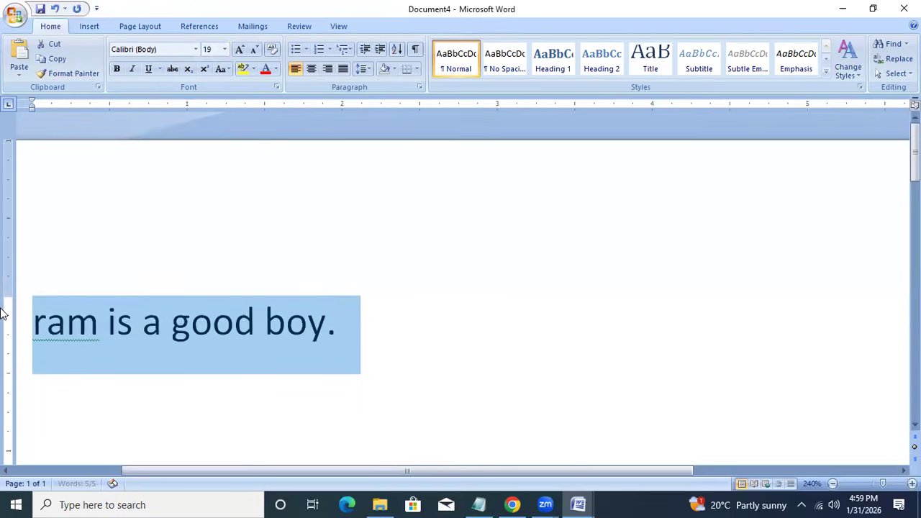
key(ctrl+bracketright)
key(ctrl+bracketright)
key(ctrl+bracketright)
Decrease the sentence's font size one point at a time to 17.
key(ctrl+bracketleft)
key(ctrl+bracketleft)
key(ctrl+bracketleft)
key(ctrl+bracketleft)
key(ctrl+bracketleft)
key(ctrl+bracketleft)
key(ctrl+bracketleft)
key(ctrl+bracketleft)
key(ctrl+bracketleft)
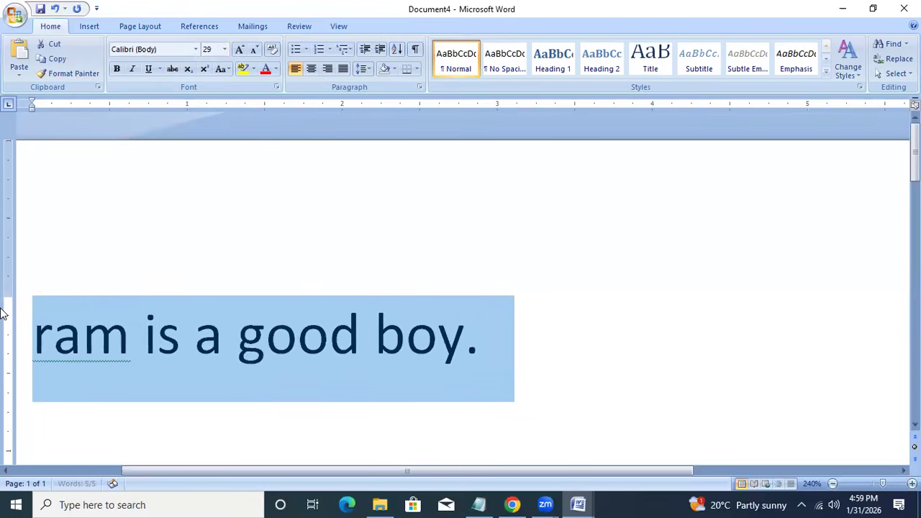
key(ctrl+bracketleft)
key(ctrl+bracketleft)
key(ctrl+bracketleft)
key(ctrl+bracketleft)
key(ctrl+bracketleft)
key(ctrl+bracketleft)
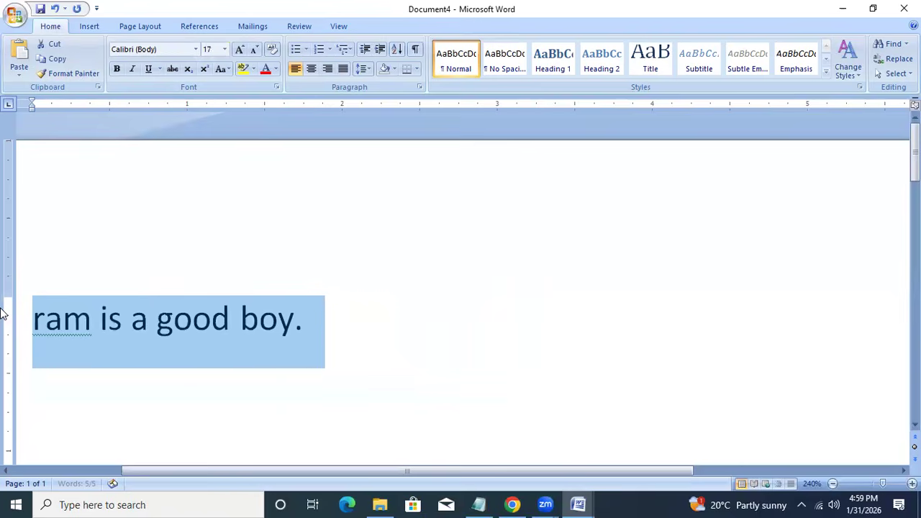
Increase the sentence's font size again one point at a time to 20.
key(ctrl+bracketright)
key(ctrl+bracketright)
key(ctrl+bracketright)
key(ctrl+bracketright)
key(ctrl+bracketright)
key(ctrl+bracketright)
key(ctrl+bracketright)
key(ctrl+bracketright)
key(ctrl+bracketright)
key(ctrl+bracketright)
key(ctrl+bracketright)
key(ctrl+bracketright)
key(ctrl+bracketright)
key(ctrl+bracketright)
key(ctrl+bracketright)
key(ctrl+bracketright)
key(ctrl+bracketright)
key(ctrl+bracketright)
key(ctrl+bracketright)
key(ctrl+bracketright)
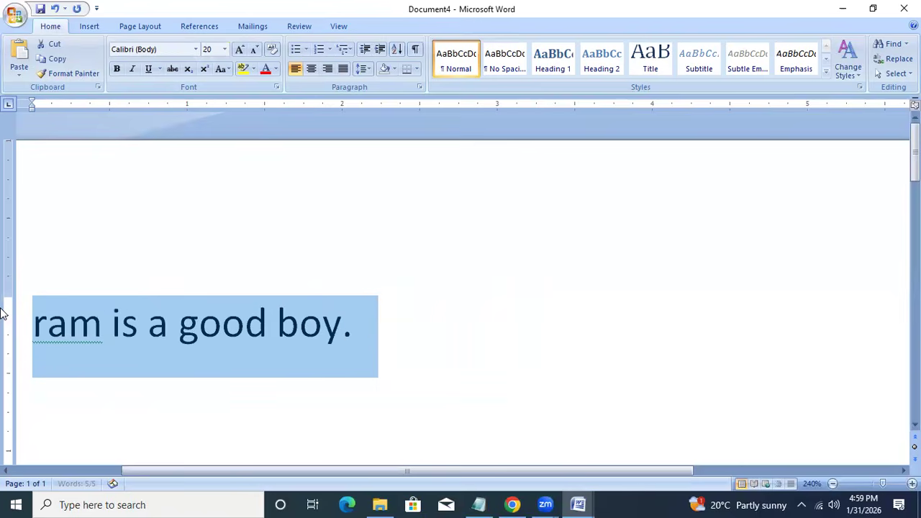
Change the sentence's font size one point at a time to 28 and back to 20.
key(ctrl+bracketleft)
key(ctrl+bracketleft)
key(ctrl+bracketleft)
key(ctrl+bracketleft)
key(ctrl+bracketleft)
key(ctrl+bracketleft)
key(ctrl+bracketleft)
key(ctrl+bracketleft)
key(ctrl+bracketleft)
key(ctrl+bracketleft)
key(ctrl+bracketleft)
key(ctrl+bracketleft)
key(ctrl+bracketleft)
key(ctrl+bracketleft)
key(ctrl+bracketleft)
key(ctrl+bracketleft)
key(ctrl+bracketleft)
key(ctrl+bracketleft)
key(ctrl+bracketleft)
key(ctrl+bracketleft)
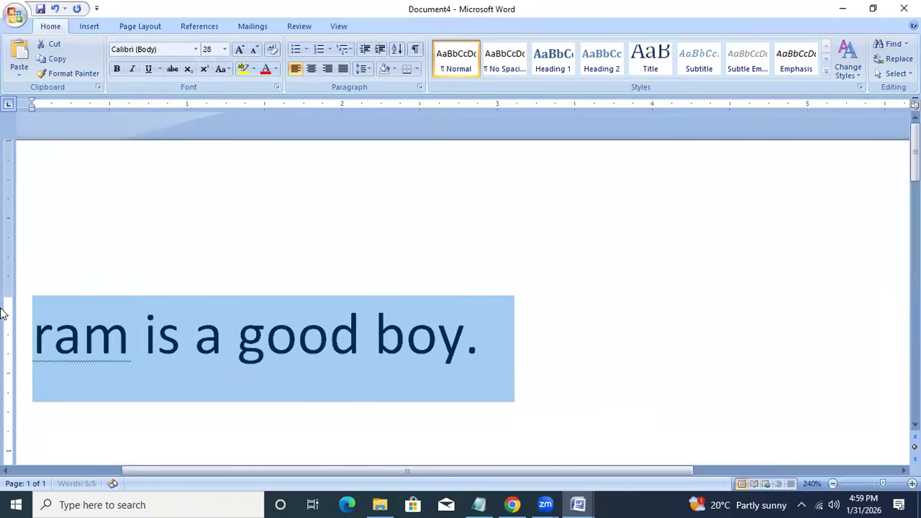
key(ctrl+bracketleft)
key(ctrl+bracketleft)
key(ctrl+bracketright)
key(ctrl+bracketright)
key(ctrl+bracketright)
key(ctrl+bracketright)
key(ctrl+bracketright)
key(ctrl+bracketright)
key(ctrl+bracketright)
key(ctrl+bracketright)
key(ctrl+bracketright)
key(ctrl+bracketright)
key(ctrl+bracketright)
key(ctrl+bracketright)
key(ctrl+bracketright)
key(ctrl+bracketright)
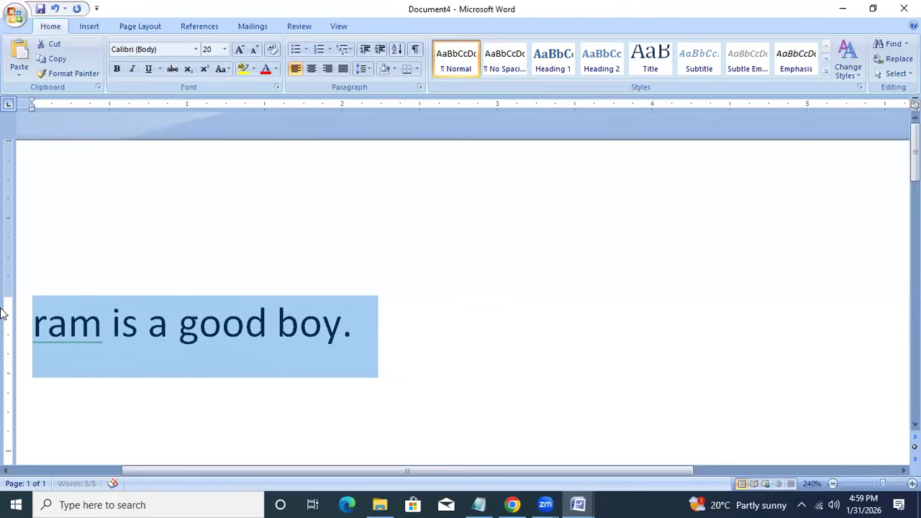
Enlarge the sentence through the preset font sizes 28 and 36, and grow it one point at a time to 46.
key(ctrl+shift+period)
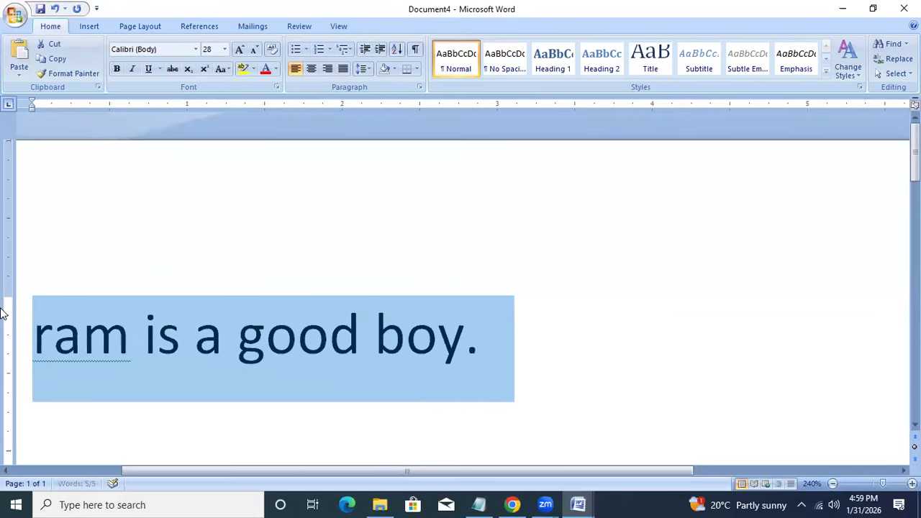
key(ctrl+shift+period)
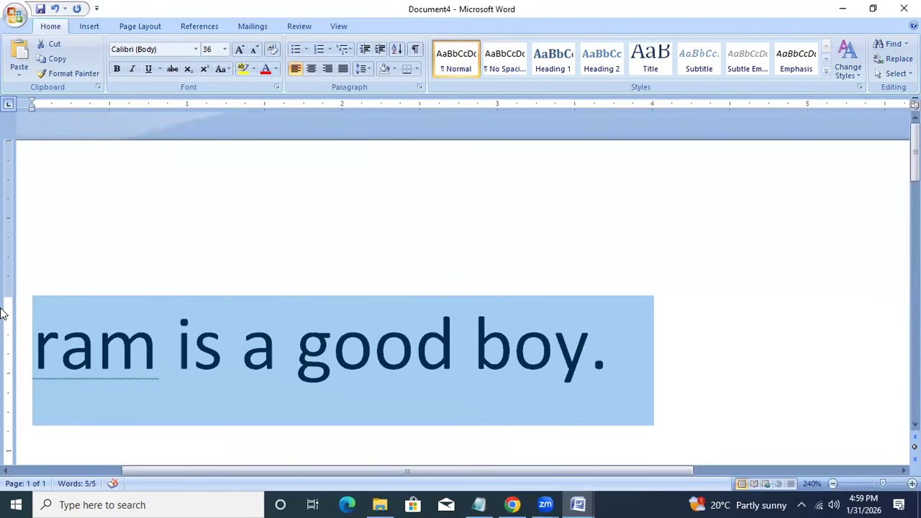
key(ctrl+bracketright)
key(ctrl+bracketright)
key(ctrl+bracketright)
key(ctrl+bracketright)
key(ctrl+bracketright)
key(ctrl+bracketright)
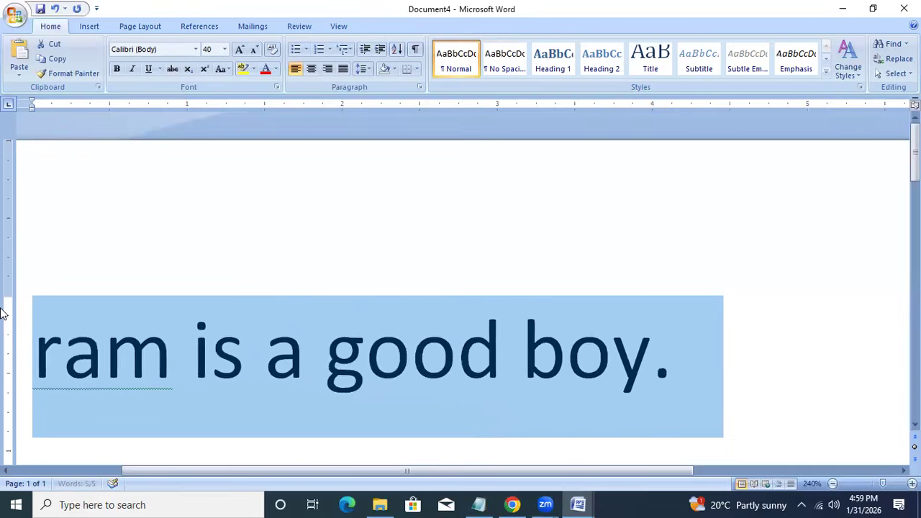
key(ctrl+bracketright)
key(ctrl+bracketright)
key(ctrl+bracketright)
key(ctrl+bracketright)
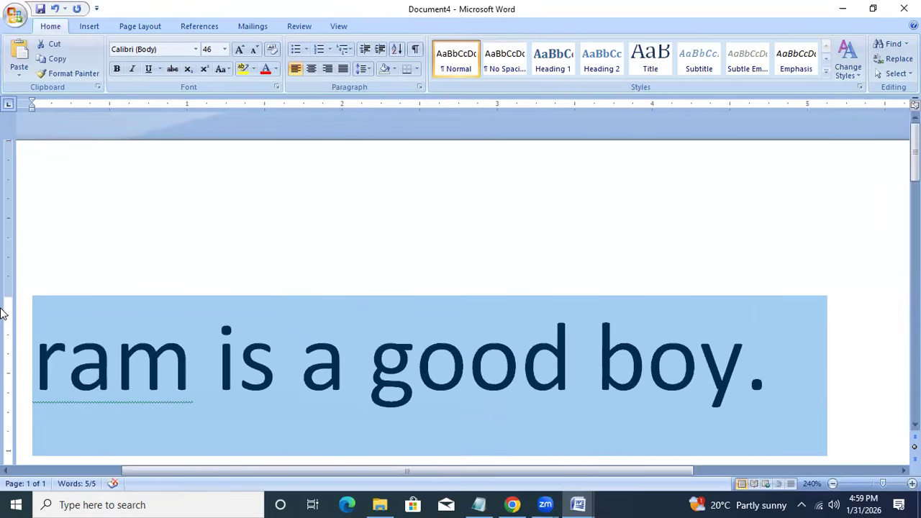
Reduce the sentence's font size one point at a time to 24.
key(ctrl+bracketleft)
key(ctrl+bracketleft)
key(ctrl+bracketleft)
key(ctrl+bracketleft)
key(ctrl+bracketleft)
key(ctrl+bracketleft)
key(ctrl+bracketleft)
key(ctrl+bracketleft)
key(ctrl+bracketleft)
key(ctrl+bracketleft)
key(ctrl+bracketleft)
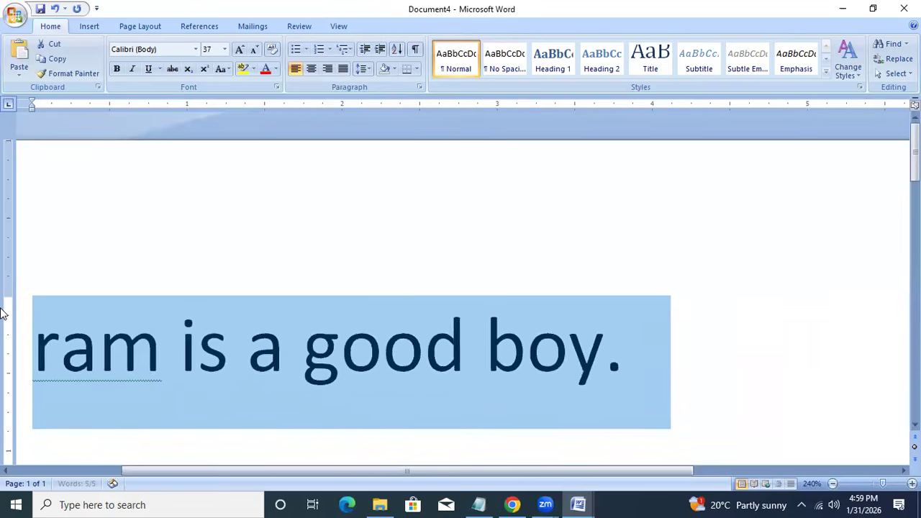
key(ctrl+bracketleft)
key(ctrl+bracketleft)
key(ctrl+bracketleft)
key(ctrl+bracketleft)
key(ctrl+bracketleft)
key(ctrl+bracketleft)
key(ctrl+bracketleft)
key(ctrl+bracketleft)
key(ctrl+bracketleft)
key(ctrl+bracketleft)
key(ctrl+bracketleft)
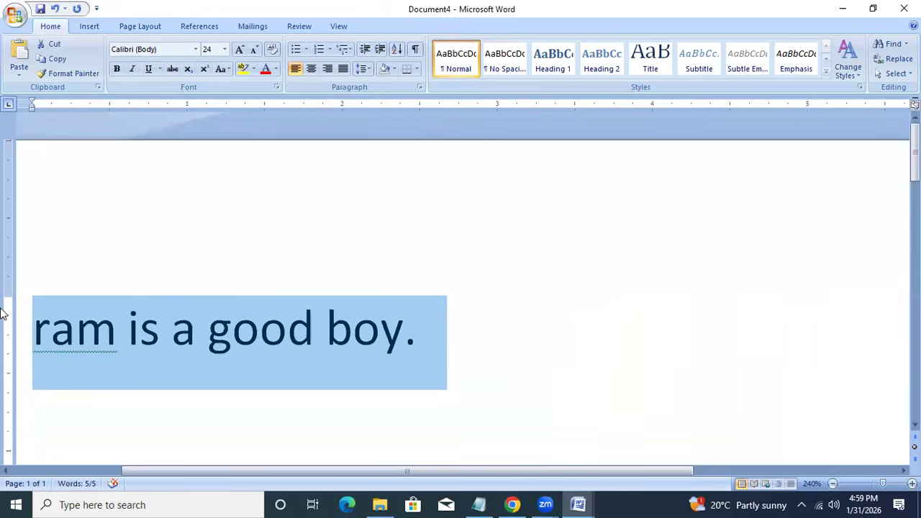
Toggle underlining of the whole sentence on and off several times.
key(ctrl+u)
key(ctrl+u)
key(ctrl+u)
key(ctrl+u)
key(ctrl+u)
key(ctrl+u)
key(ctrl+u)
key(ctrl+u)
Delete the sentence and generate random sample paragraphs in its place with =rand().
click(35, 338)
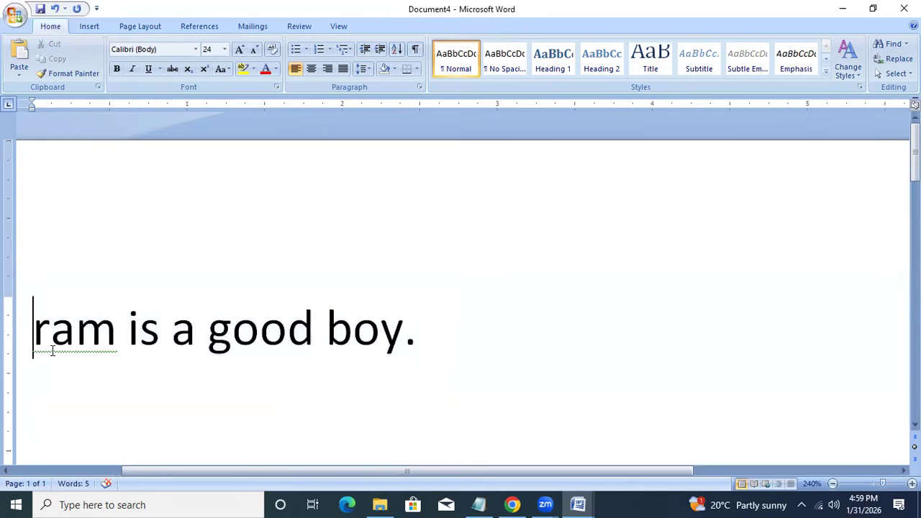
key(End)
key(ctrl+a)
key(BackSpace)
text(=rabn)
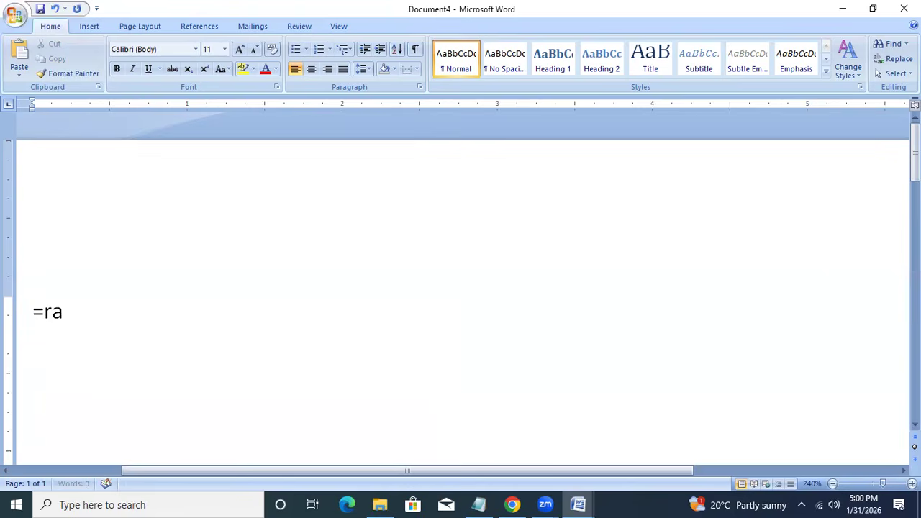
key(BackSpace)
key(BackSpace)
text(nd())
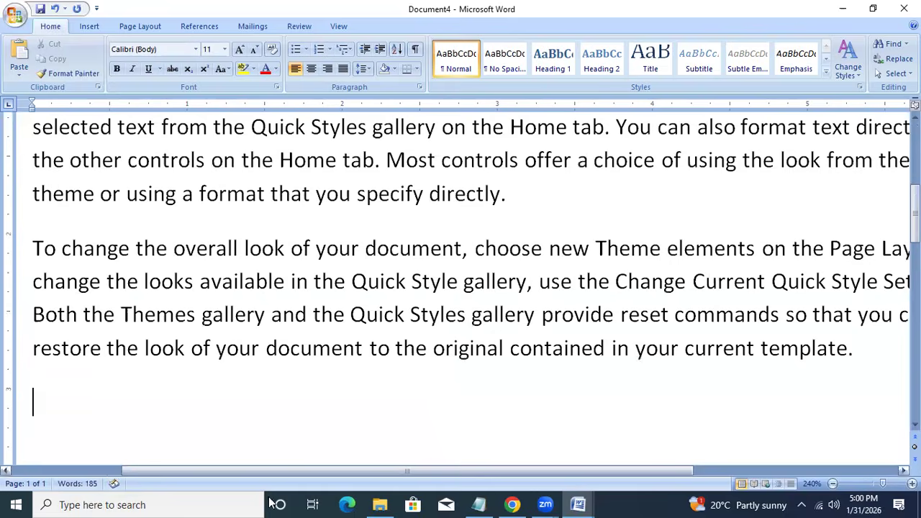
Place the cursor before the first sample paragraph, jump to the end of the document, and return to its beginning.
scroll(238, 387, down, 3)
ctrl+scroll(252, 354, down, 8)
scroll(232, 254, up, 2)
scroll(216, 237, up, 4)
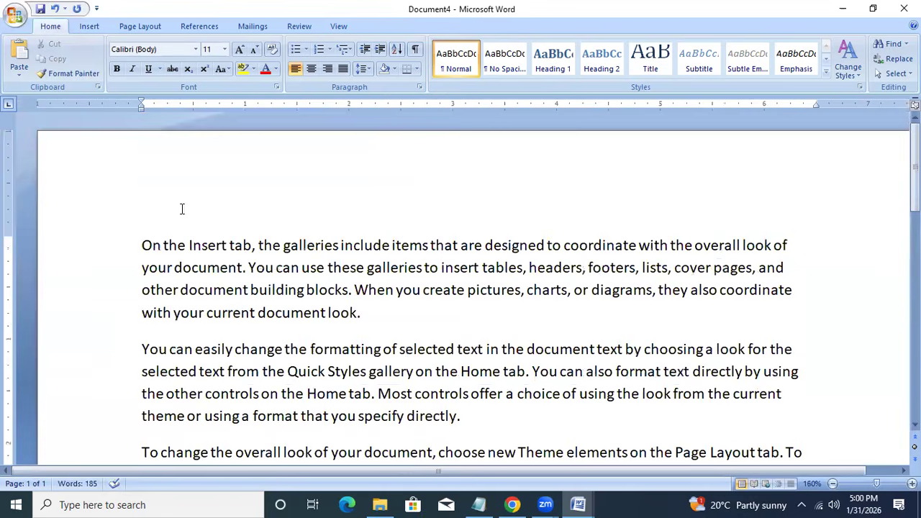
click(138, 244)
key(ctrl+End)
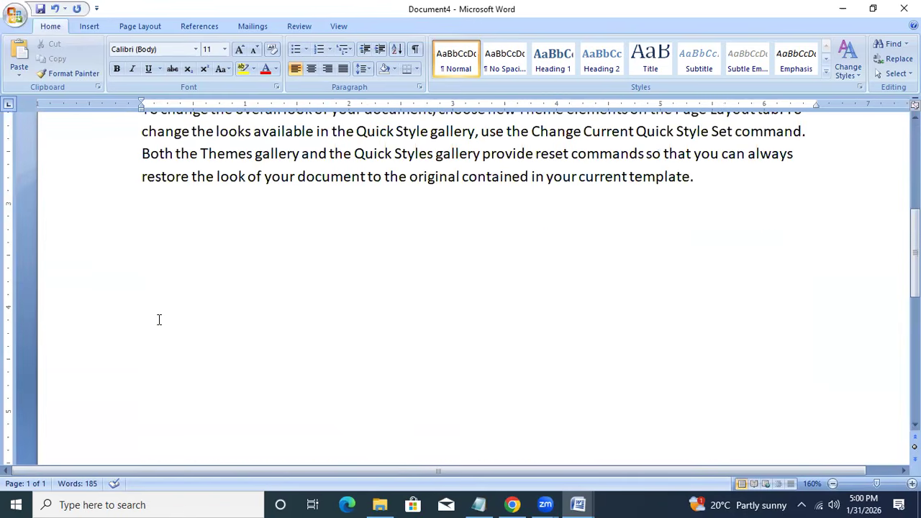
key(ctrl+Home)
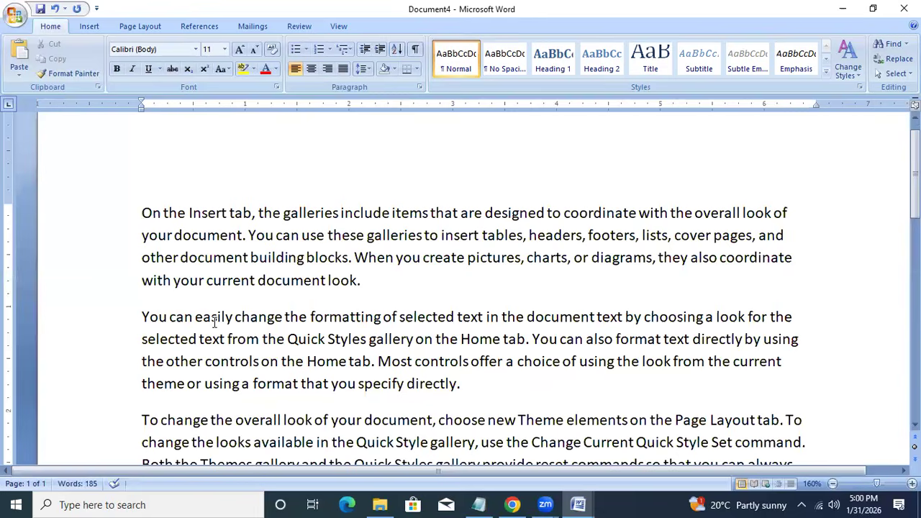
Replace all of the generated sample paragraphs with the expression "A2+b2".
key(ctrl+a)
key(Delete)
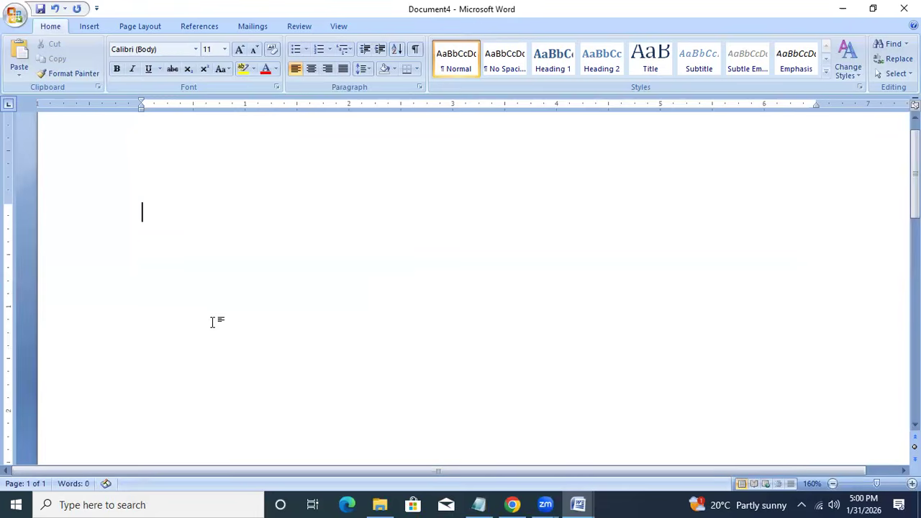
scroll(257, 283, up, 6)
text(a)
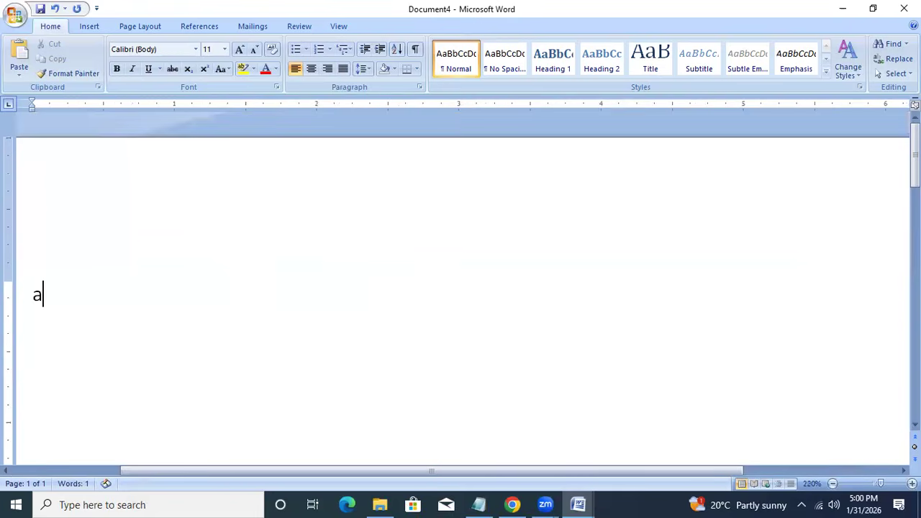
text(2+b2)
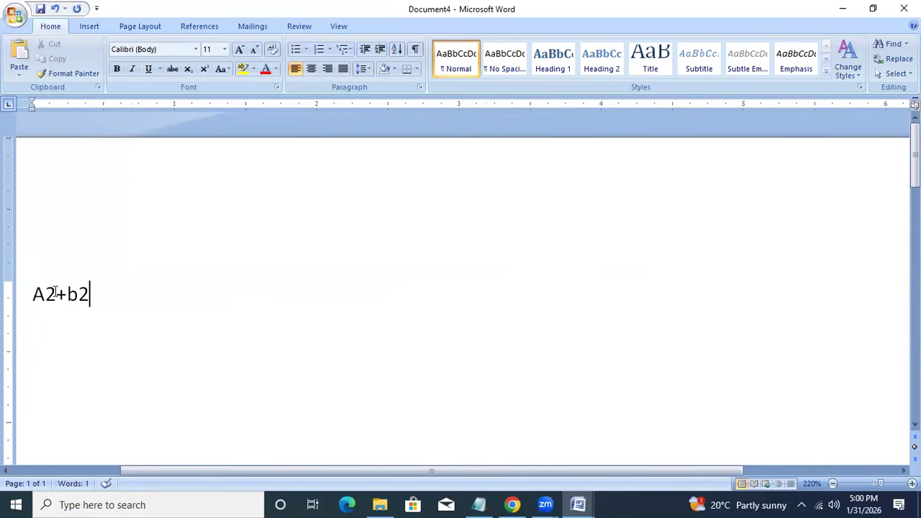
Format both 2s in the expression "A2+b2" as superscript.
drag(45, 294, 57, 294)
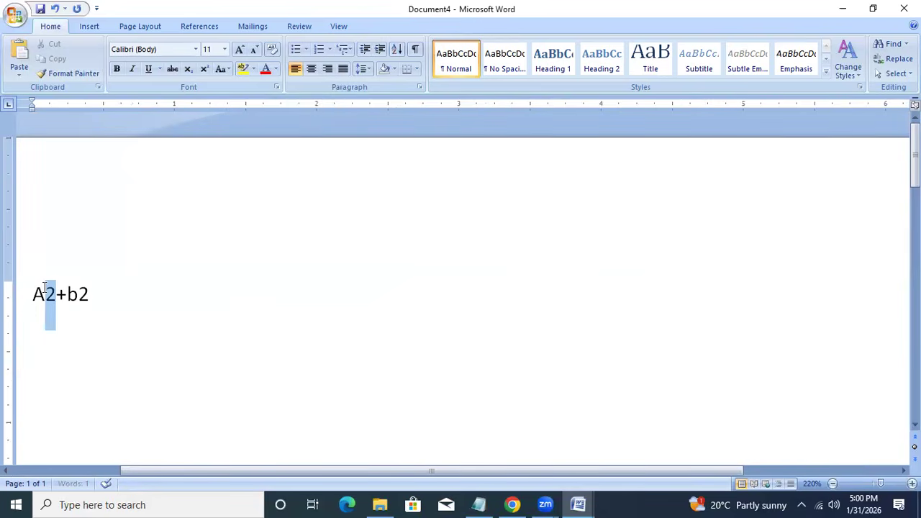
click(204, 69)
drag(75, 293, 92, 293)
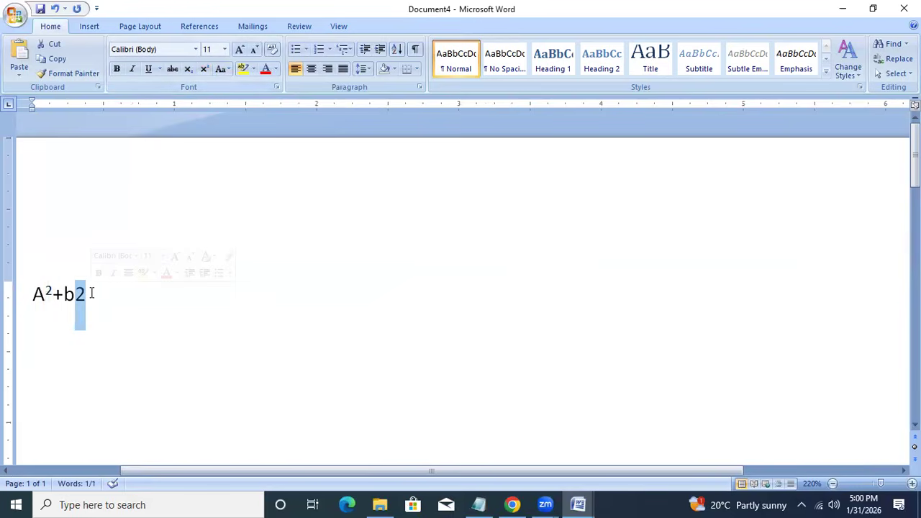
key(ctrl+shift+equal)
key(ctrl+shift+equal)
key(ctrl+shift+equal)
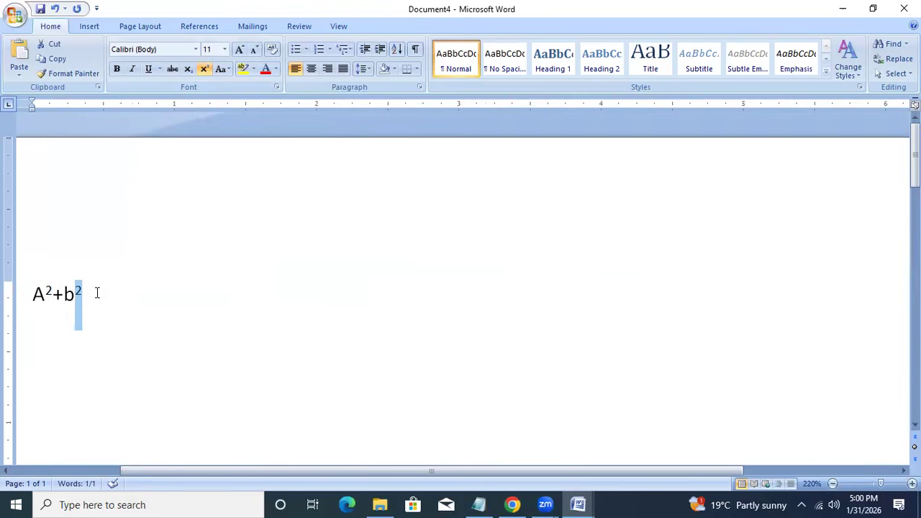
Replace the superscript expression with "H2O" and format its 2 as subscript.
key(ctrl+a)
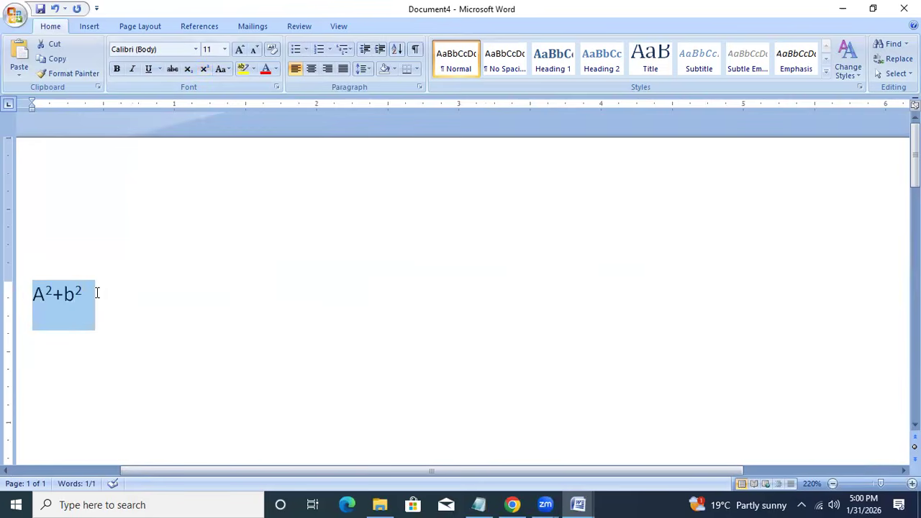
key(Delete)
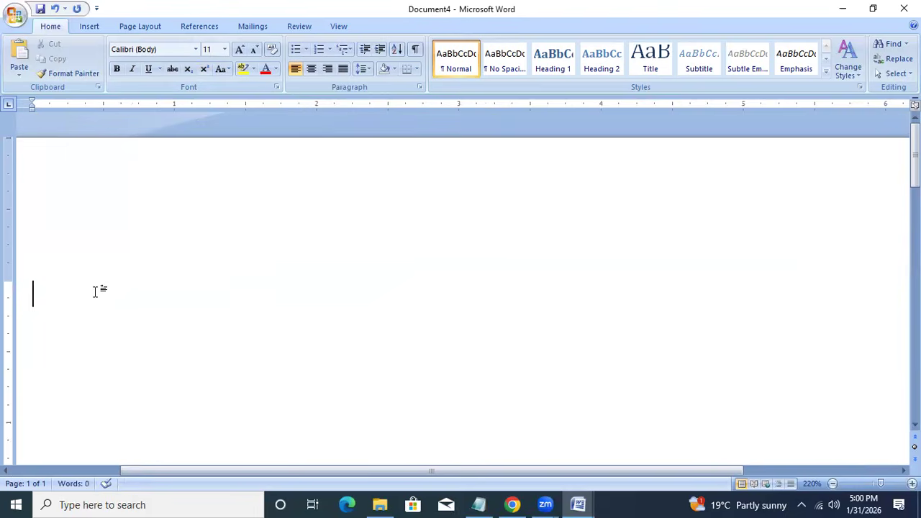
text(H2O)
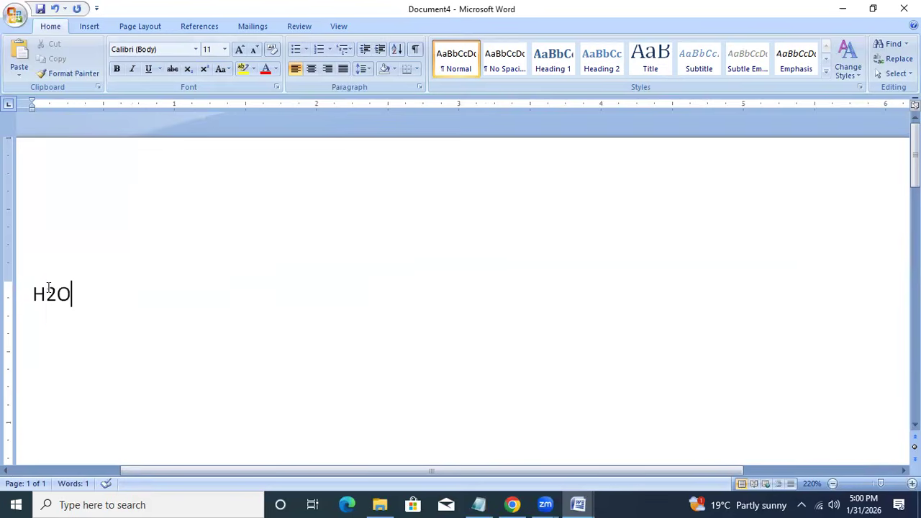
drag(57, 293, 46, 293)
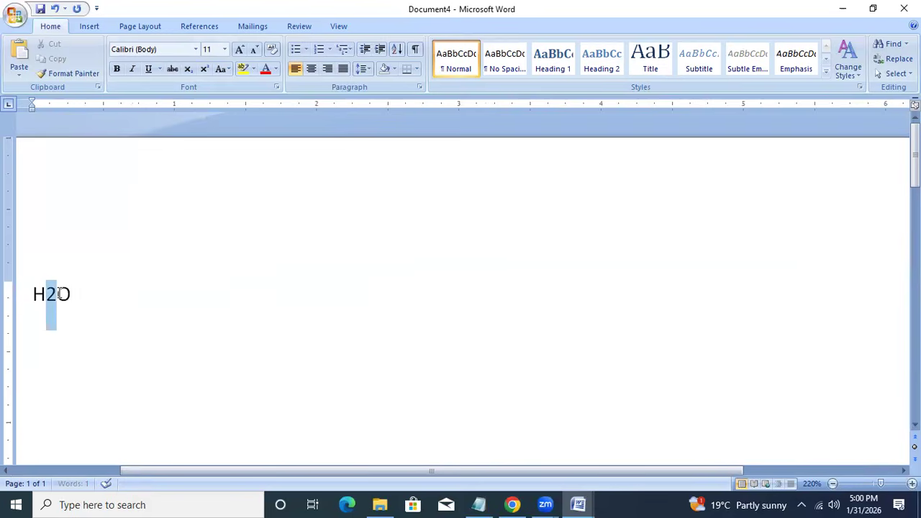
click(188, 70)
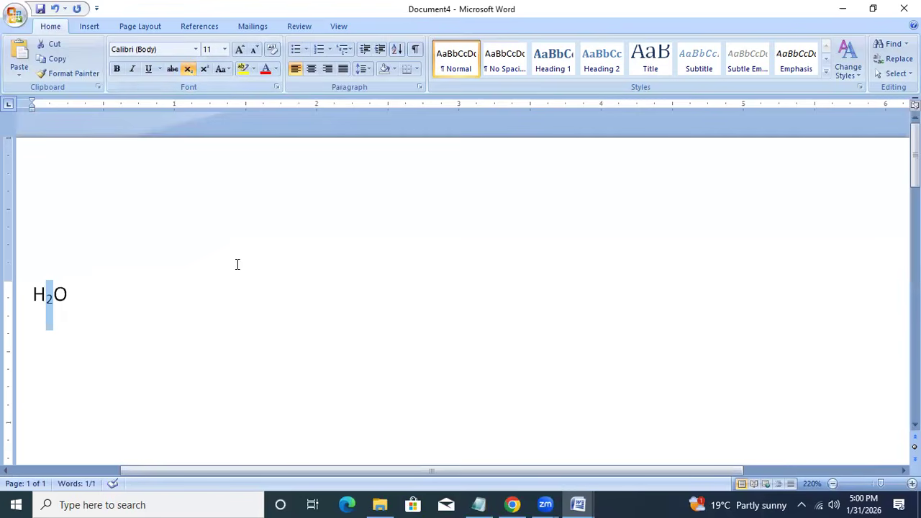
Toggle the subscript formatting of the 2 in "H2O" off and on several times.
key(ctrl+equal)
key(ctrl+equal)
key(ctrl+equal)
key(ctrl+equal)
key(ctrl+equal)
key(ctrl+equal)
Clear the document and generate sample paragraphs with the =rand() function.
key(ctrl+a)
key(BackSpace)
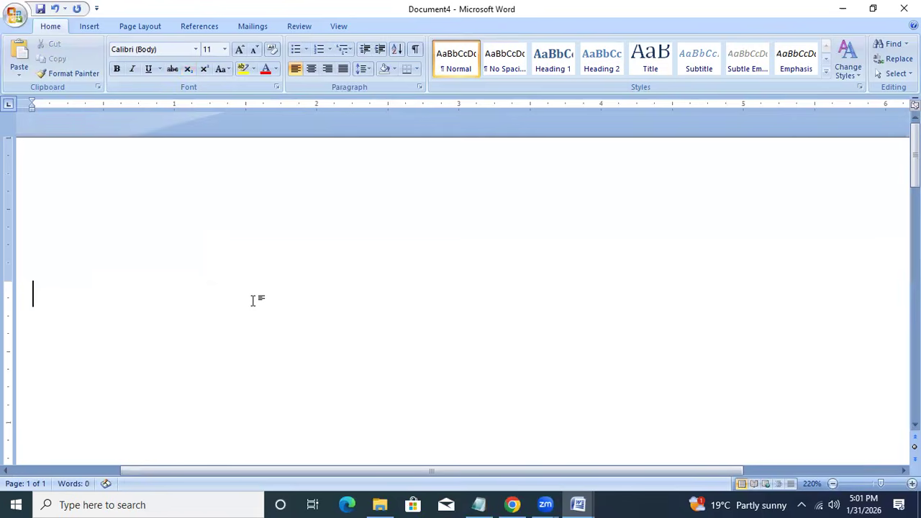
text(ram)
key(BackSpace)
key(BackSpace)
key(BackSpace)
text(=rand())
key(Return)
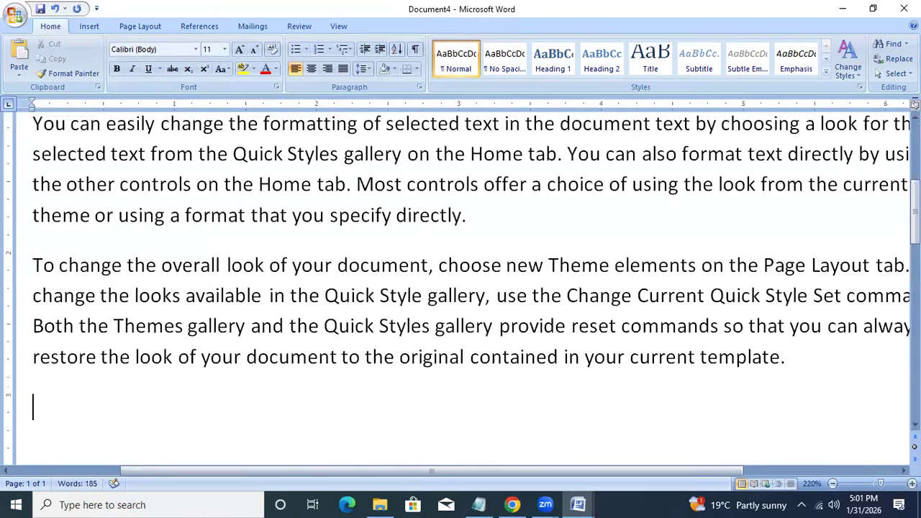
Format the word "On" at the start of the first paragraph as bold with yellow highlighting.
scroll(128, 226, up, 10)
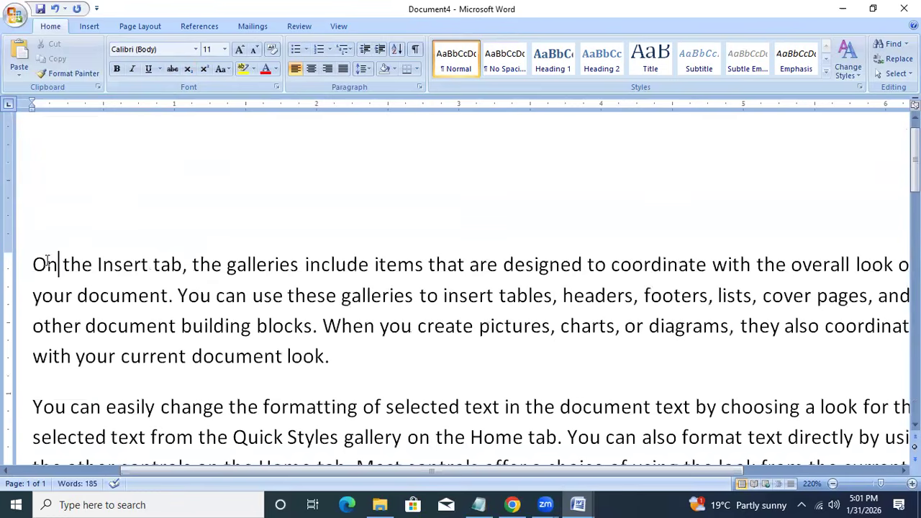
drag(60, 263, 33, 263)
click(115, 69)
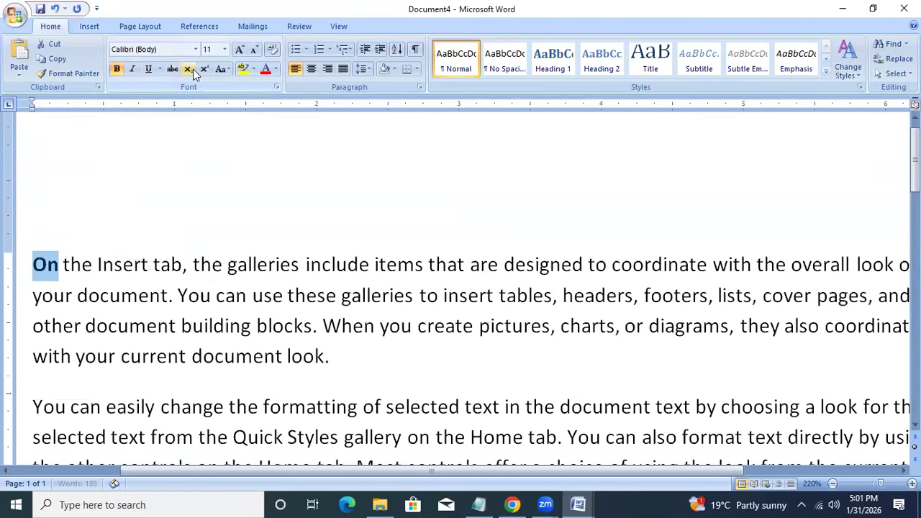
click(243, 70)
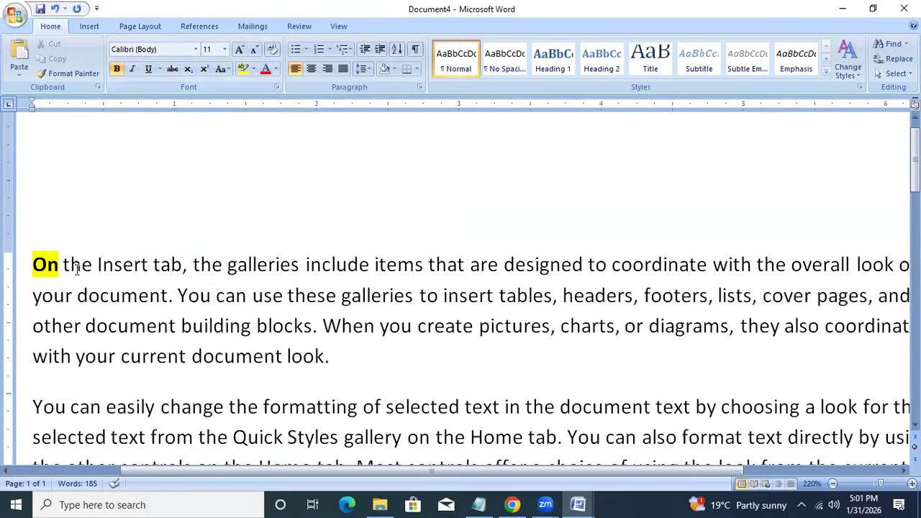
Copy the formatting of "On" and apply it to the words "include", "designed", "create" and "formatting" together.
drag(60, 265, 28, 264)
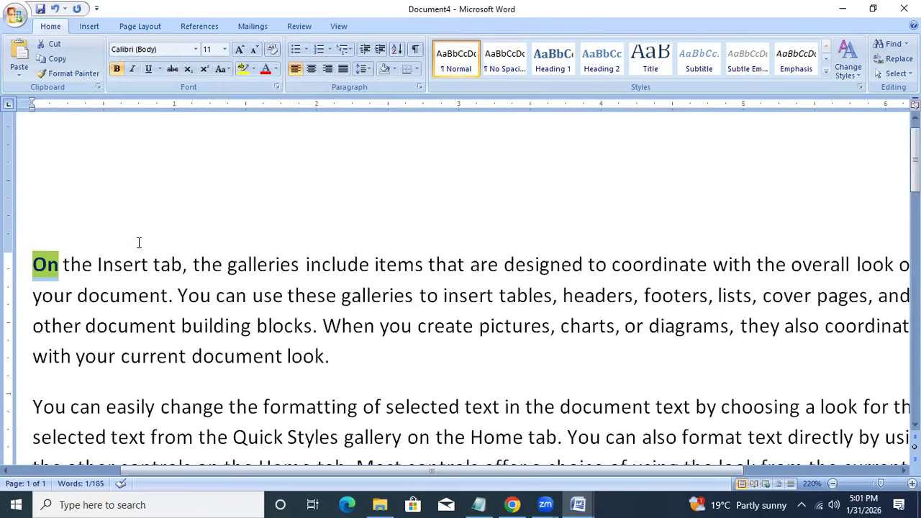
ctrl+double_click(345, 264)
ctrl+double_click(555, 264)
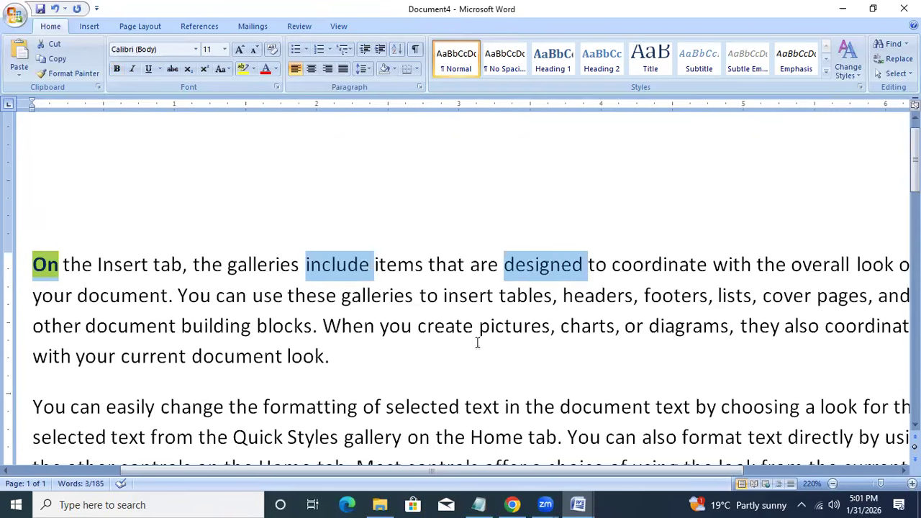
ctrl+double_click(452, 327)
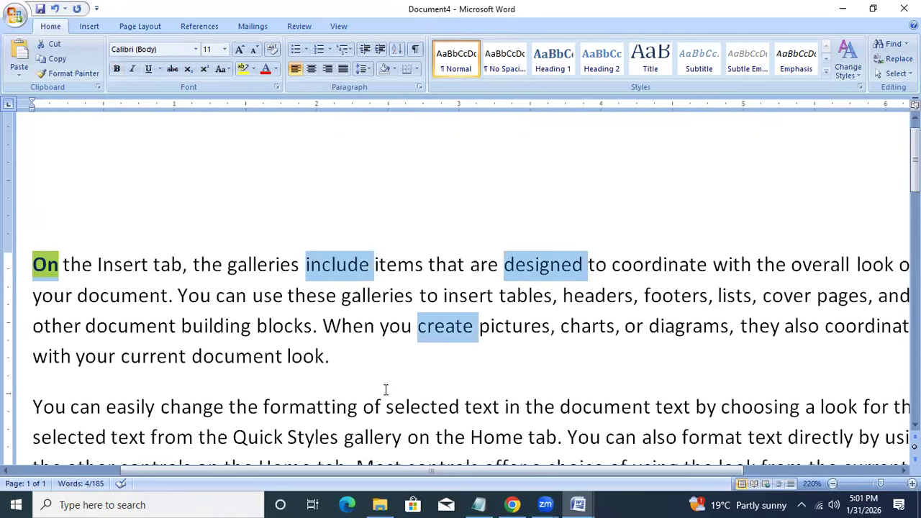
ctrl+double_click(335, 407)
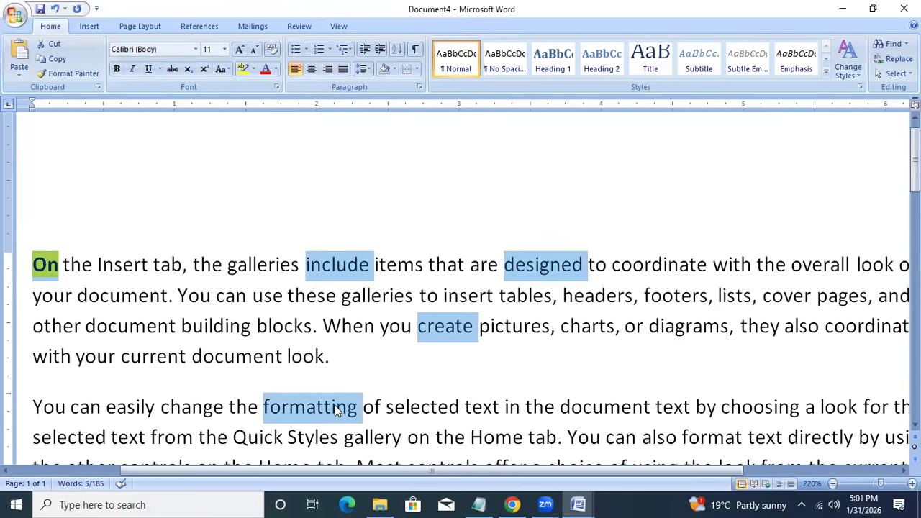
key(ctrl+shift+v)
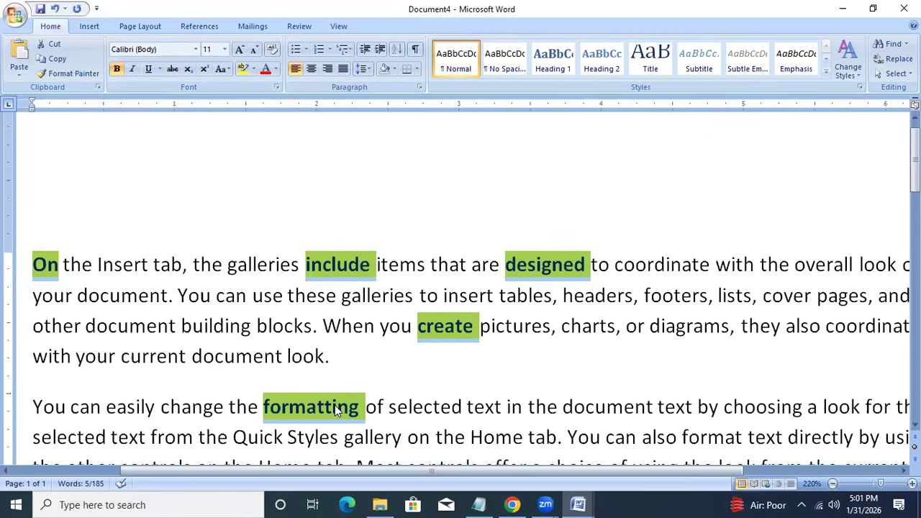
Open and dismiss the Go To page dialog, and open and cancel the Save As dialog.
key(ctrl+g)
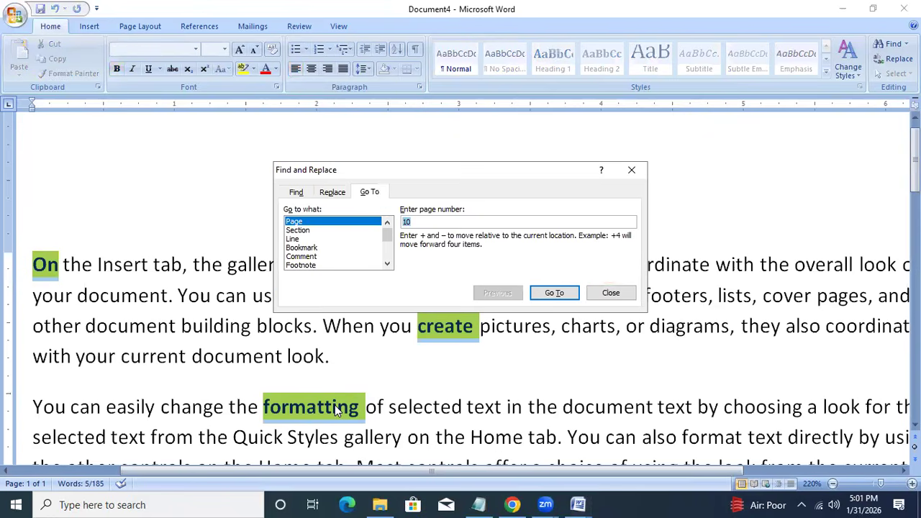
key(Escape)
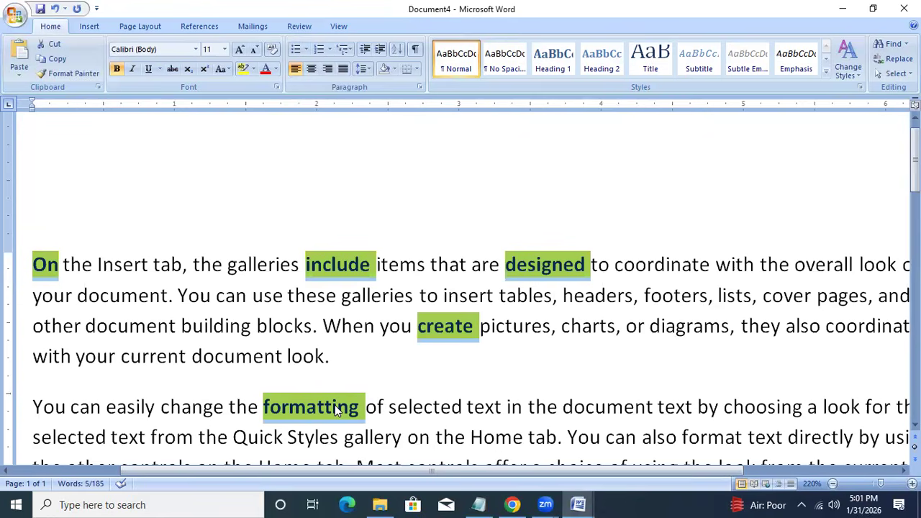
key(ctrl+s)
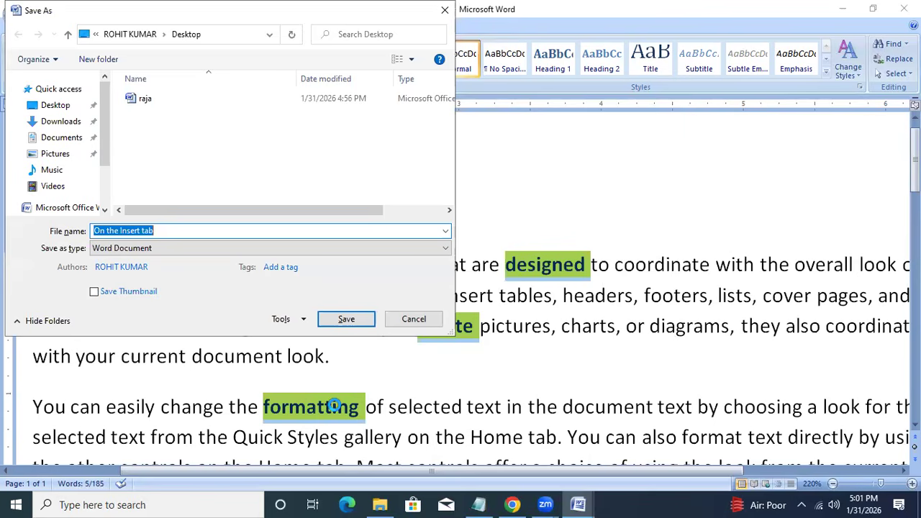
click(416, 320)
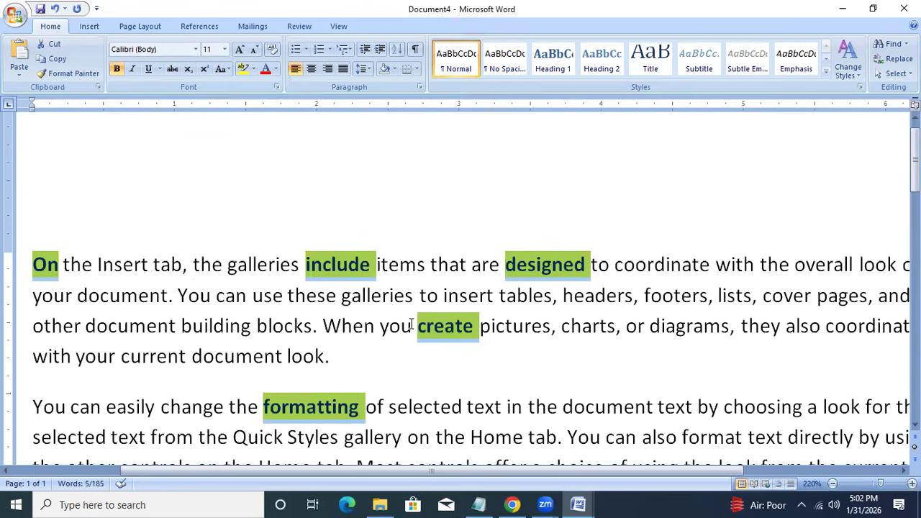
Enlarge the opening words "On the Insert tab" step by step to font size 36.
click(103, 266)
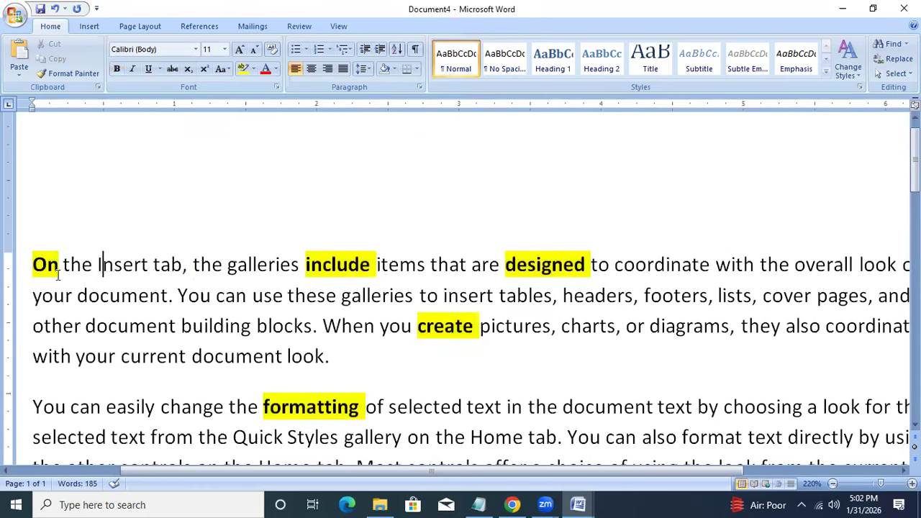
drag(31, 264, 155, 263)
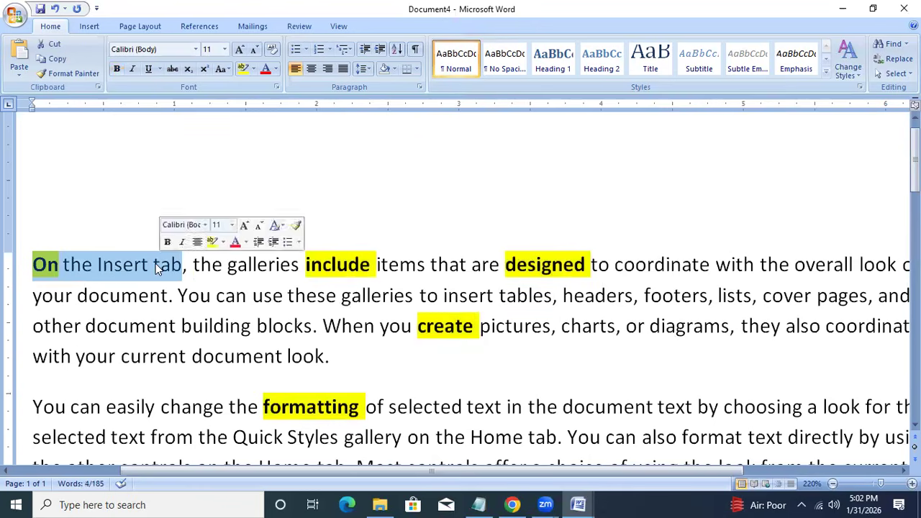
key(ctrl+shift+period)
key(ctrl+shift+period)
key(ctrl+shift+period)
key(ctrl+shift+period)
key(ctrl+shift+period)
key(ctrl+shift+period)
key(ctrl+shift+period)
key(ctrl+shift+period)
key(ctrl+shift+period)
key(ctrl+shift+period)
key(ctrl+shift+period)
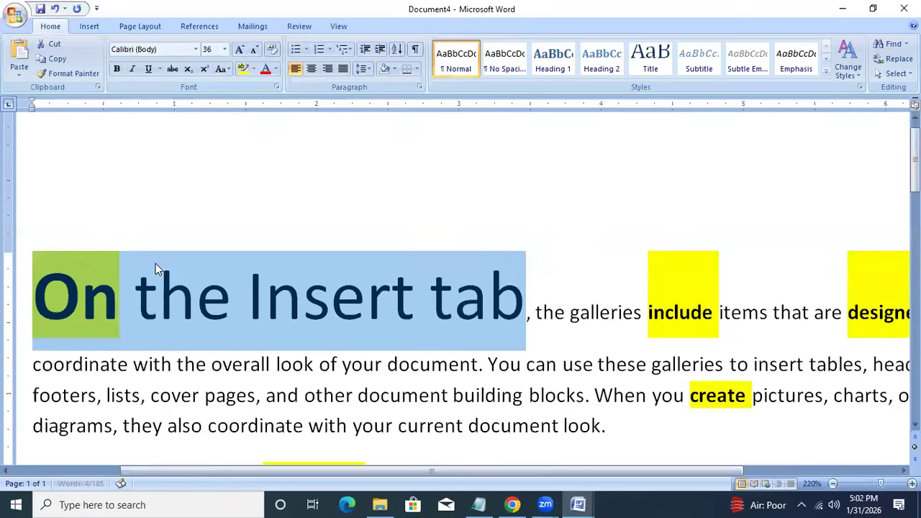
Shrink the selected words "On the Insert tab" step by step to font size 14.
key(ctrl+shift+comma)
key(ctrl+shift+comma)
key(ctrl+shift+comma)
key(ctrl+shift+comma)
key(ctrl+shift+comma)
key(ctrl+shift+comma)
key(ctrl+shift+comma)
key(ctrl+shift+comma)
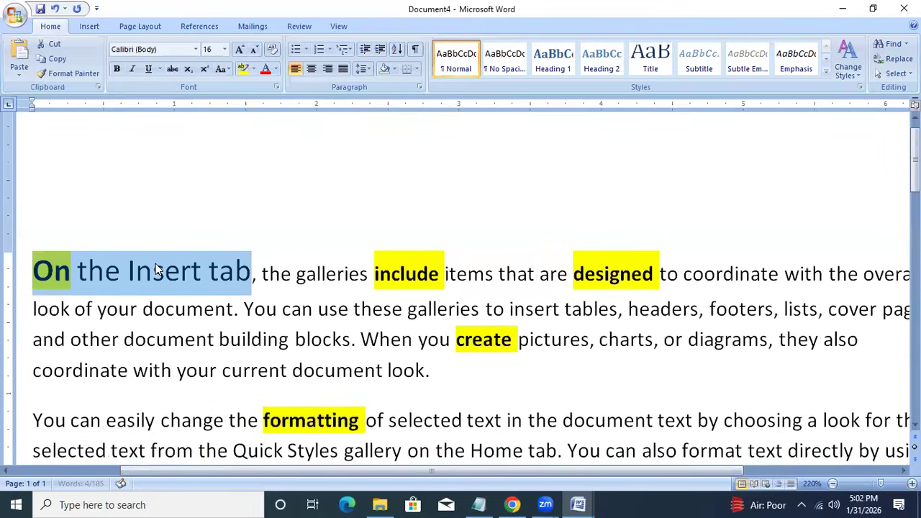
key(ctrl+shift+comma)
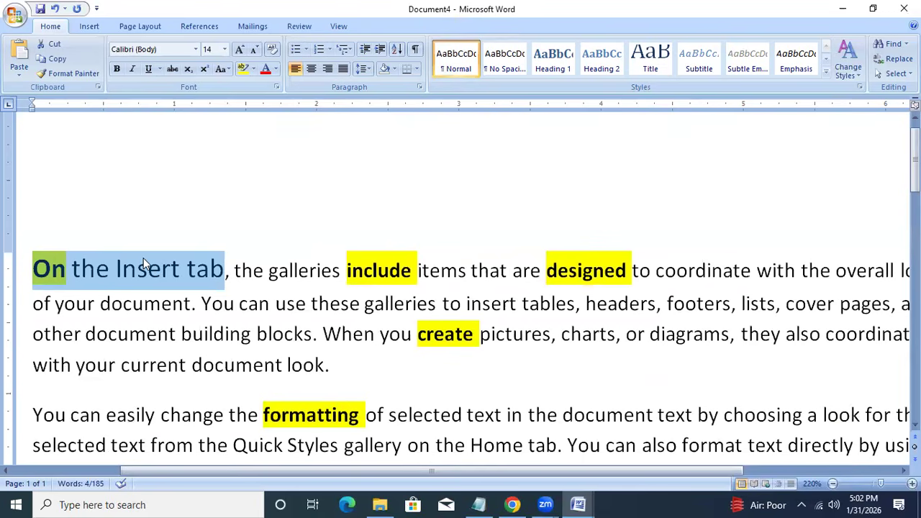
Zoom the document in to 500% and out to 10%, finishing at 160%.
scroll(360, 295, up, 20)
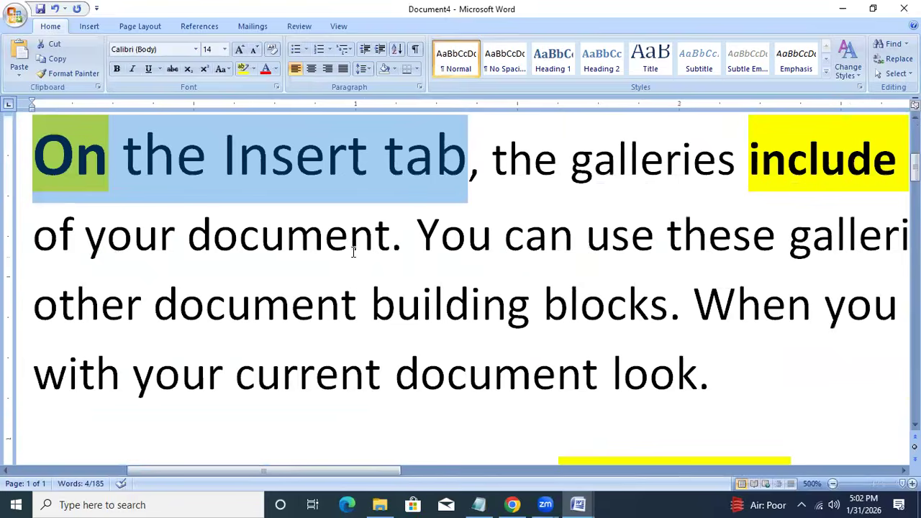
click(353, 250)
scroll(352, 252, down, 20)
scroll(351, 258, down, 11)
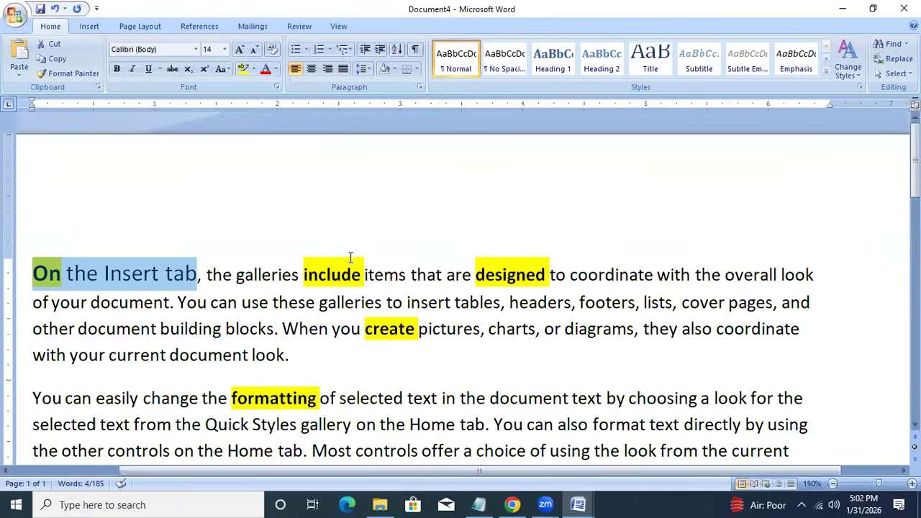
scroll(350, 258, up, 20)
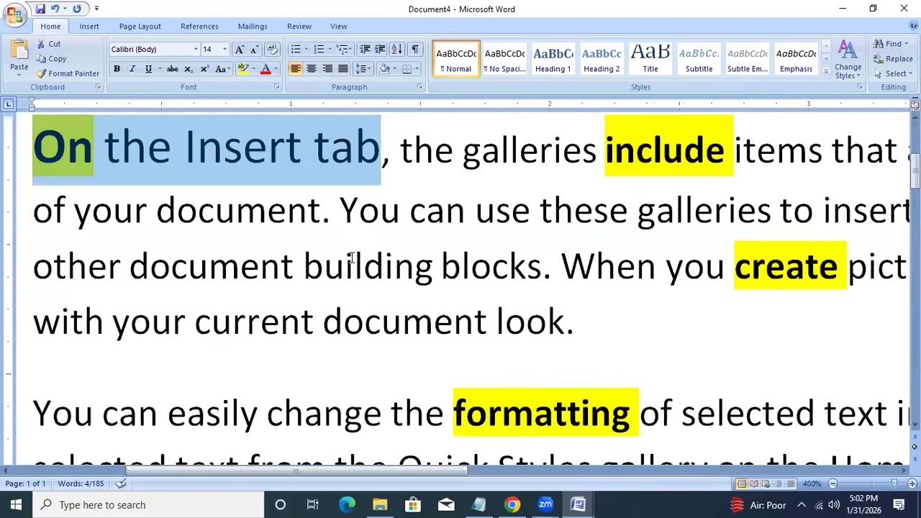
scroll(361, 256, up, 5)
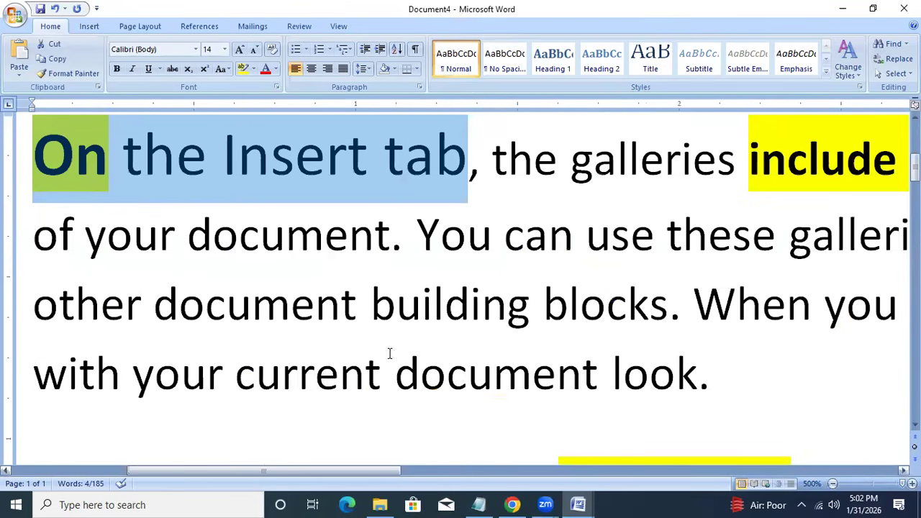
scroll(323, 281, down, 20)
scroll(322, 280, down, 20)
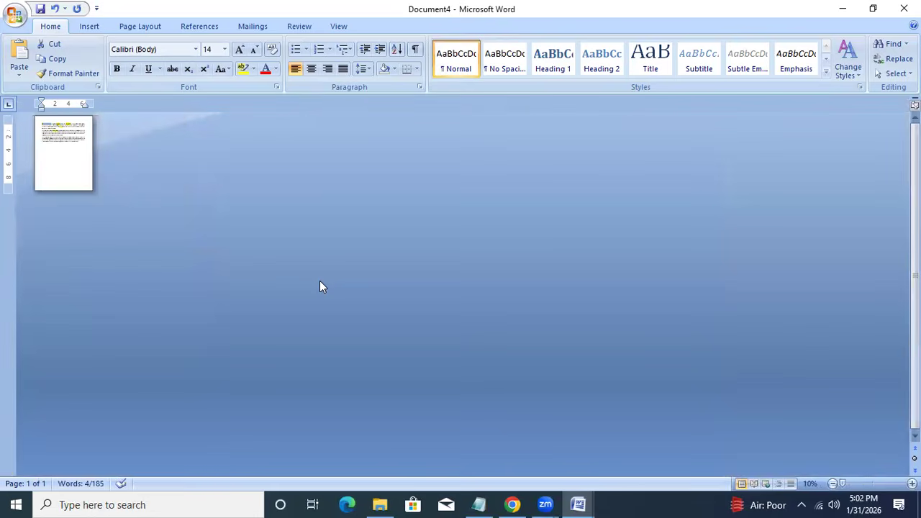
scroll(321, 280, up, 15)
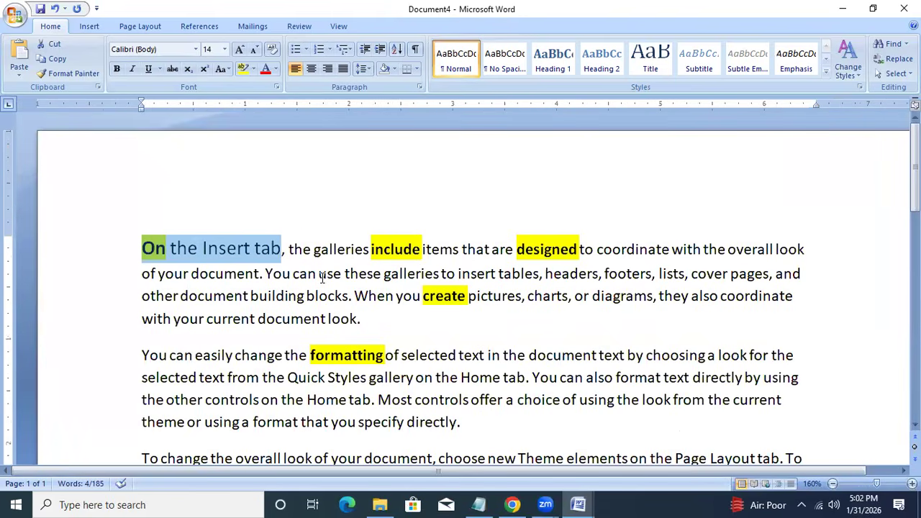
Misspell "galleries" in the first line as "galeries" by deleting one l.
click(318, 252)
click(334, 260)
key(BackSpace)
click(329, 296)
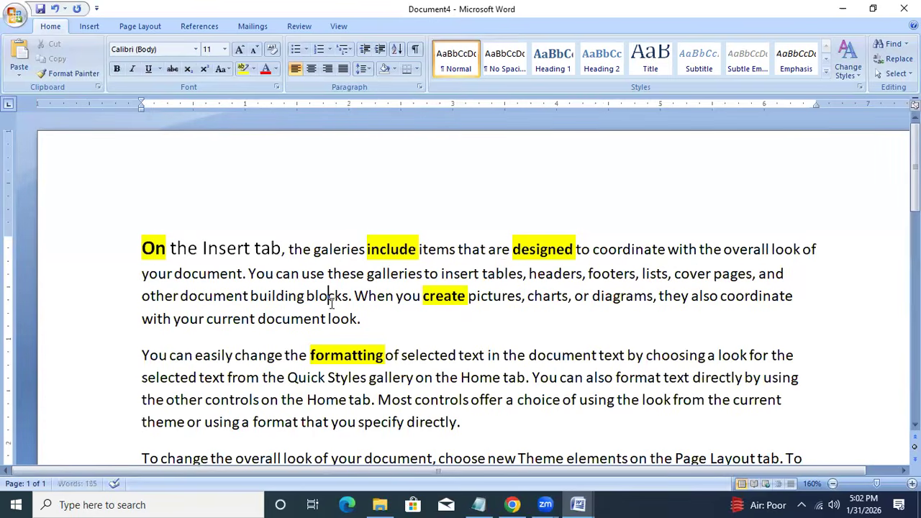
Run the spelling and grammar check on "galeries", change it to "galleries", and continue through the rest of the document.
double_click(340, 248)
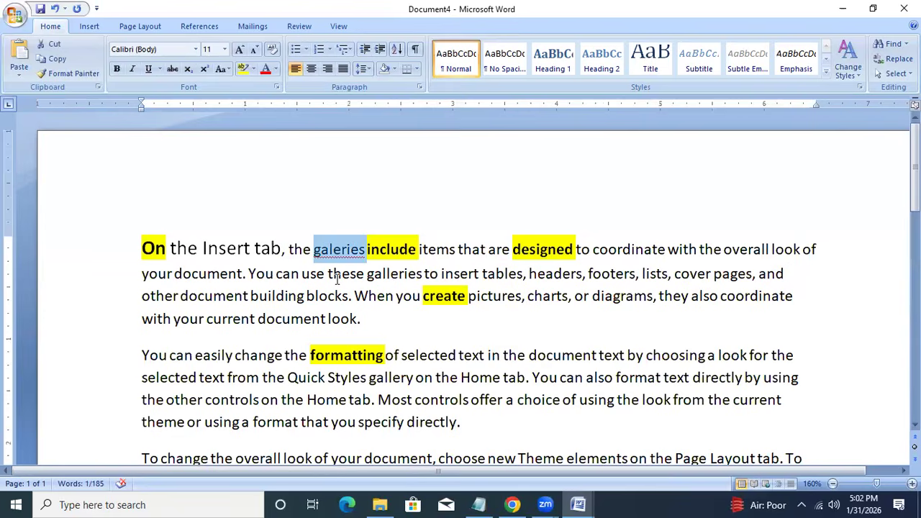
key(F7)
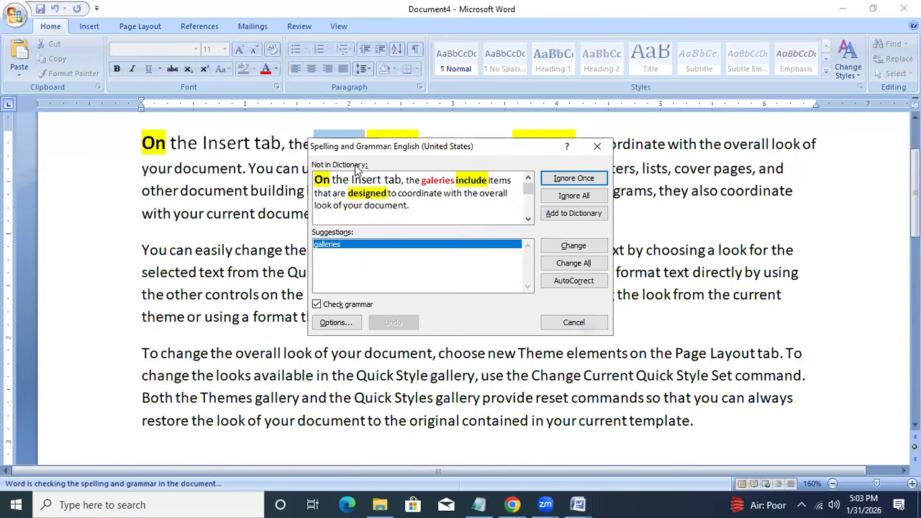
drag(357, 144, 305, 235)
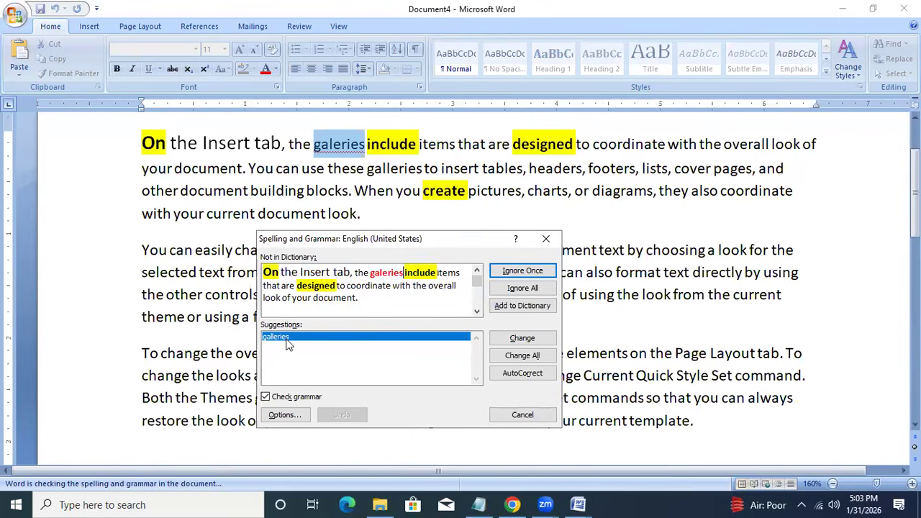
click(513, 340)
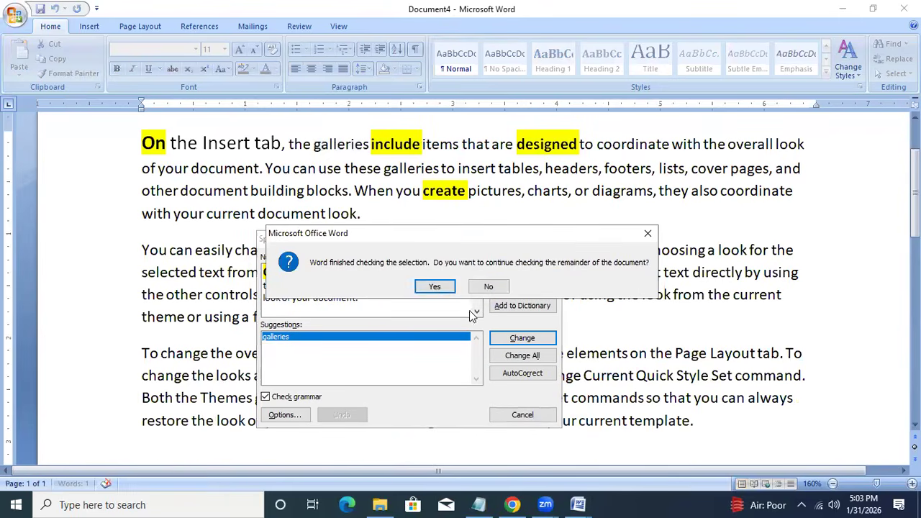
click(444, 288)
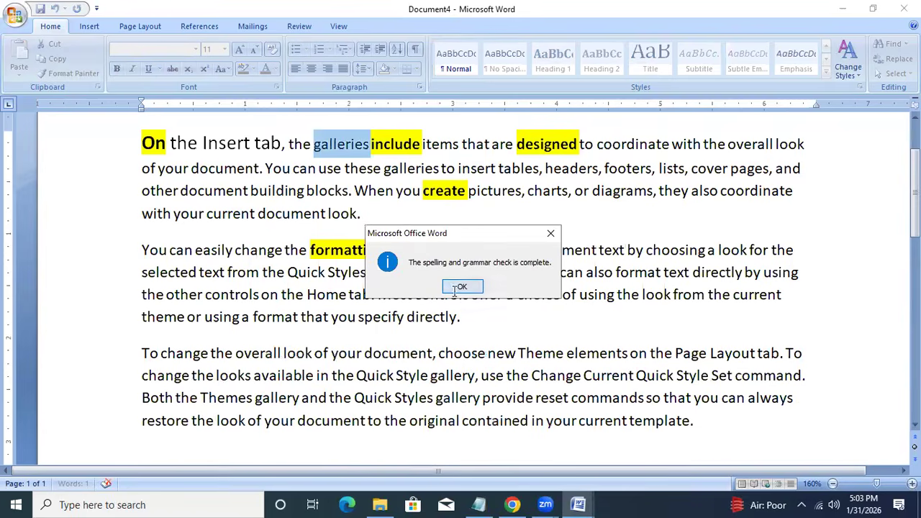
click(445, 287)
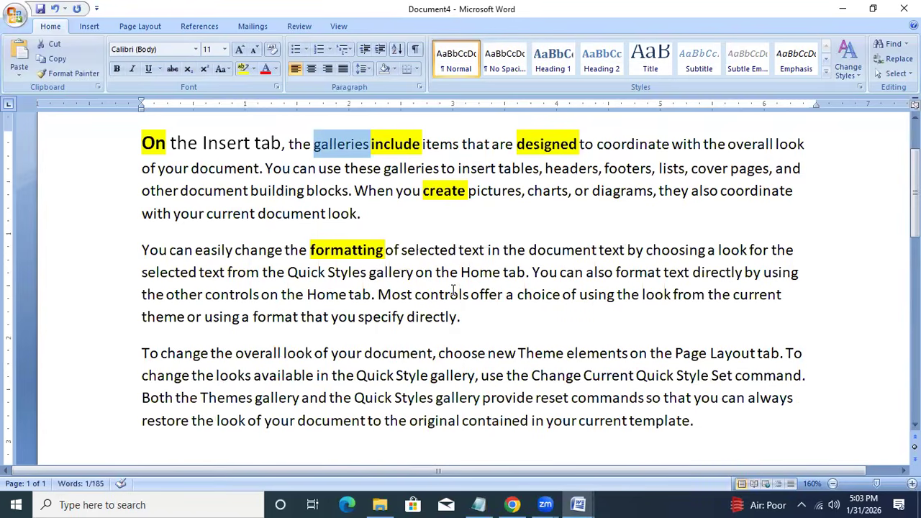
Start closing the document with its changes saved, and cancel at the Save As dialog.
click(454, 291)
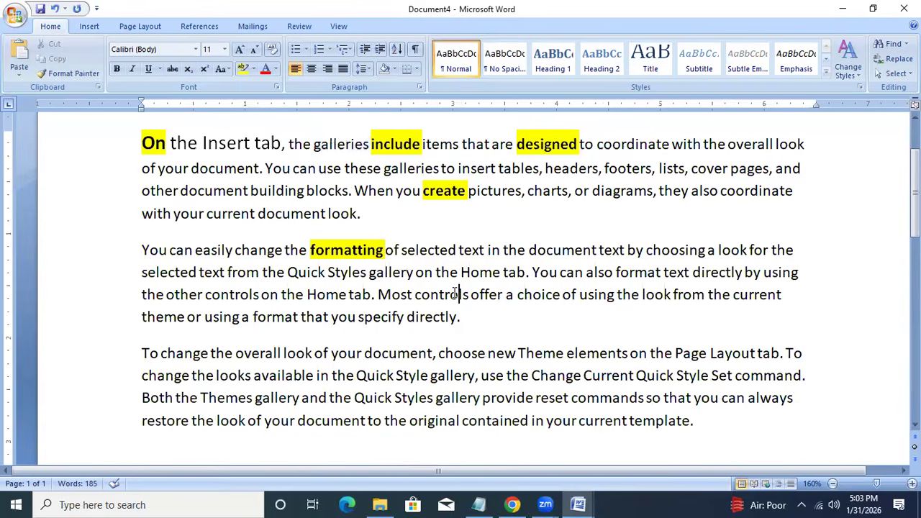
key(alt+F4)
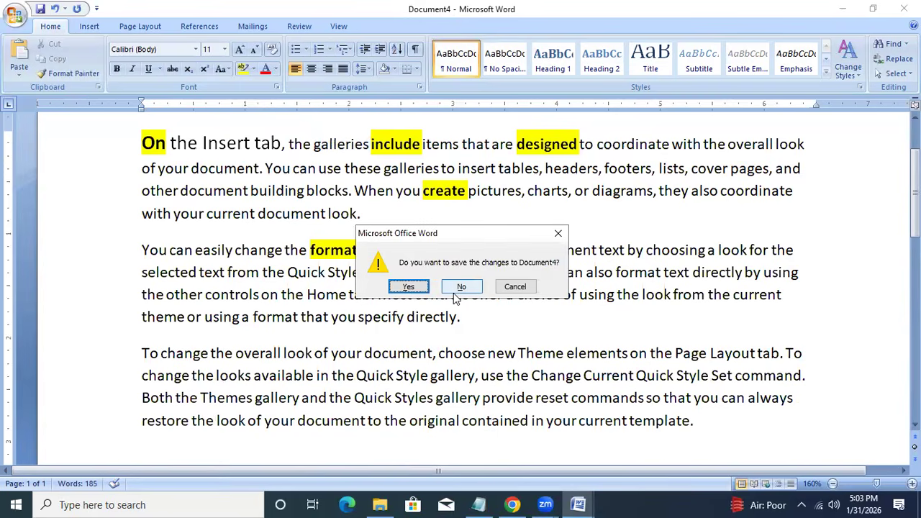
click(409, 288)
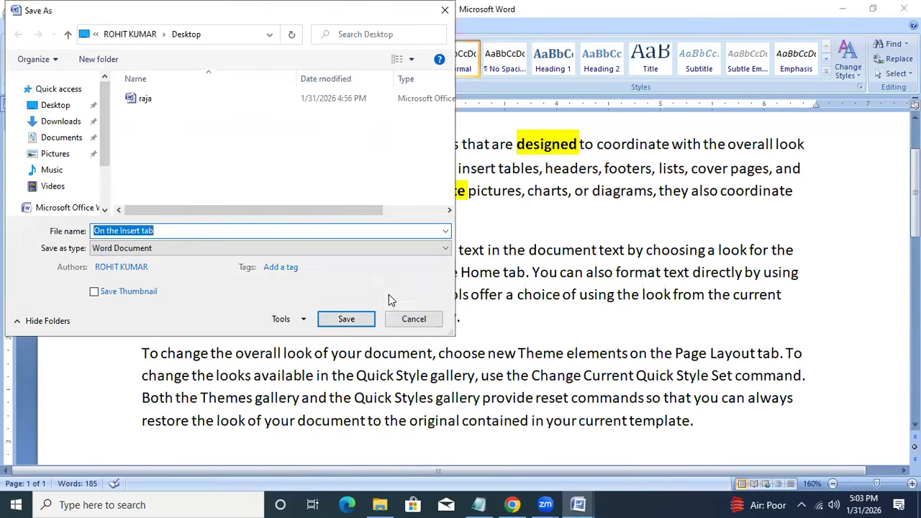
click(412, 319)
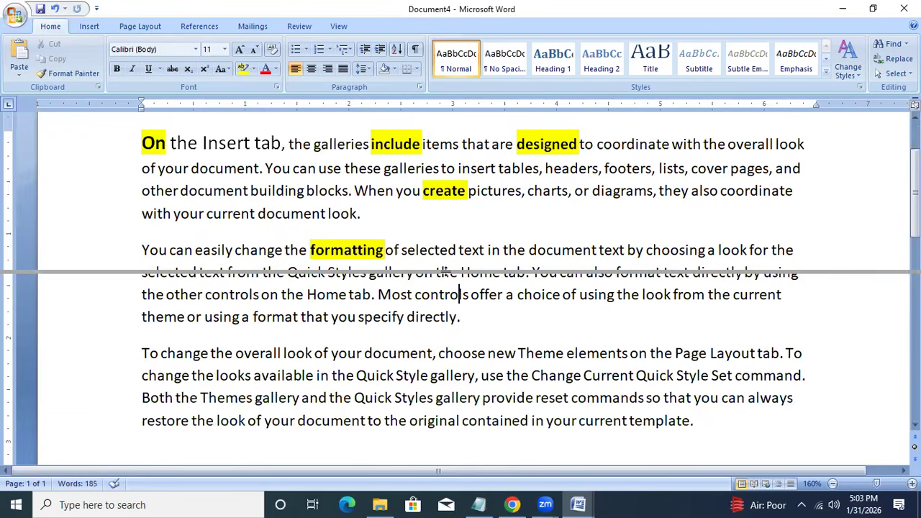
Split the document window between the first and second paragraphs, and remove the split again.
click(691, 253)
click(535, 326)
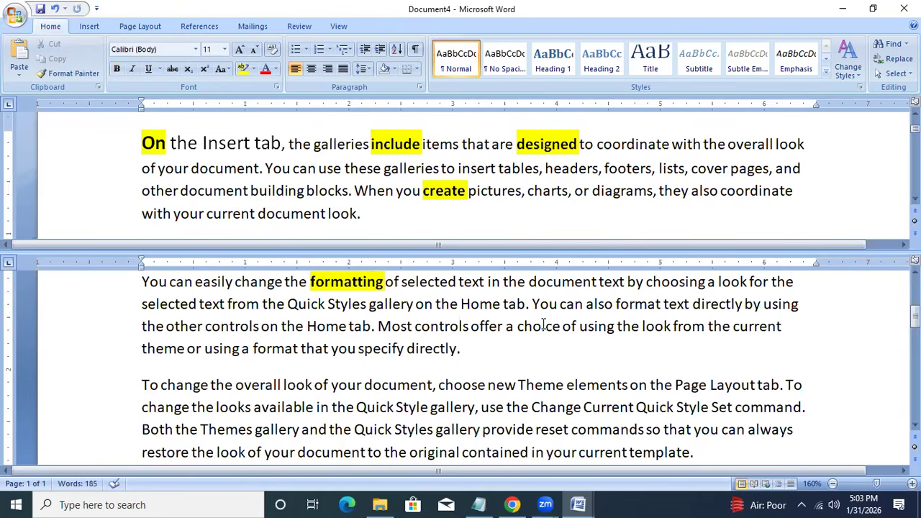
click(339, 26)
click(506, 68)
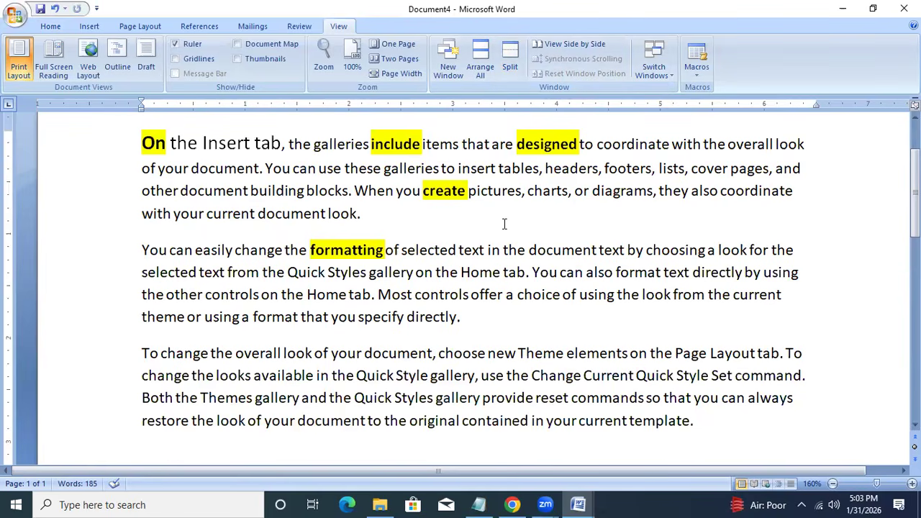
Insert an endnote inside the word "controls" in the second paragraph and check its reference mark and note area.
key(ctrl+alt+d)
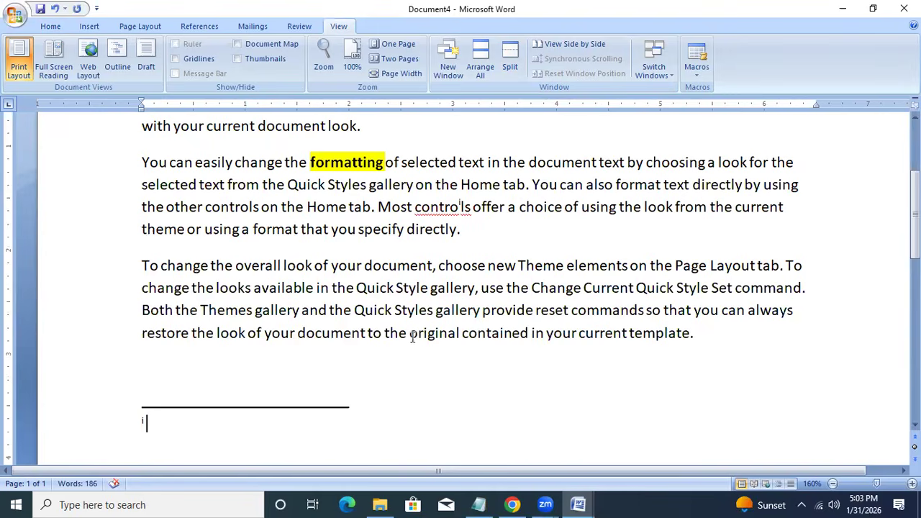
scroll(416, 331, up, 3)
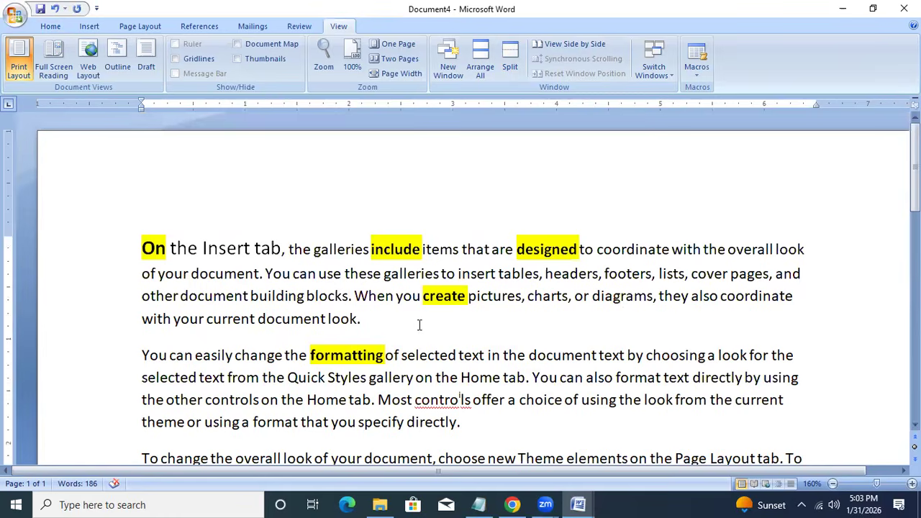
scroll(420, 326, down, 4)
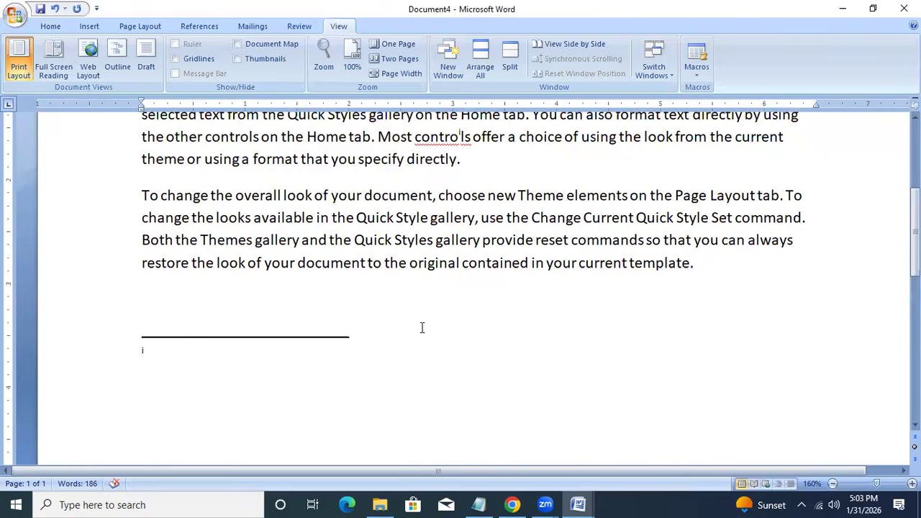
scroll(421, 327, up, 3)
scroll(421, 327, down, 2)
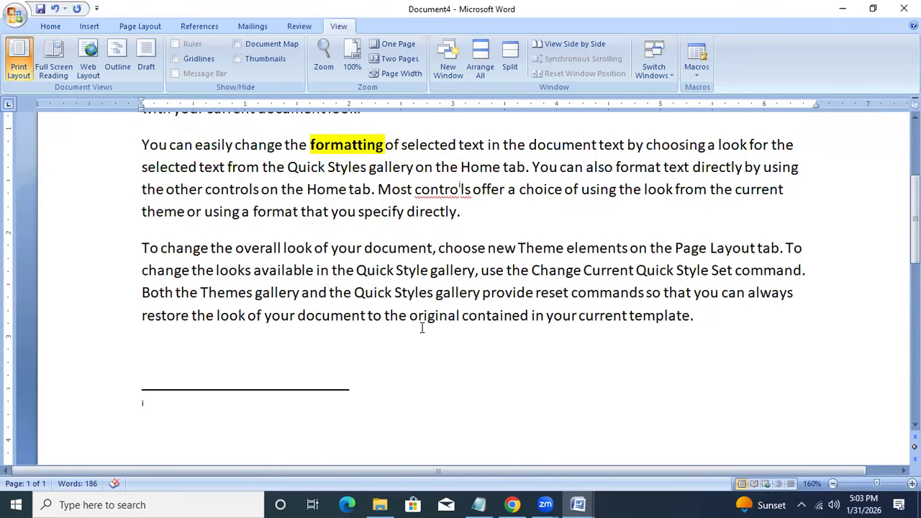
Add a new line after the last paragraph and insert the current date and time on it.
click(700, 320)
key(Return)
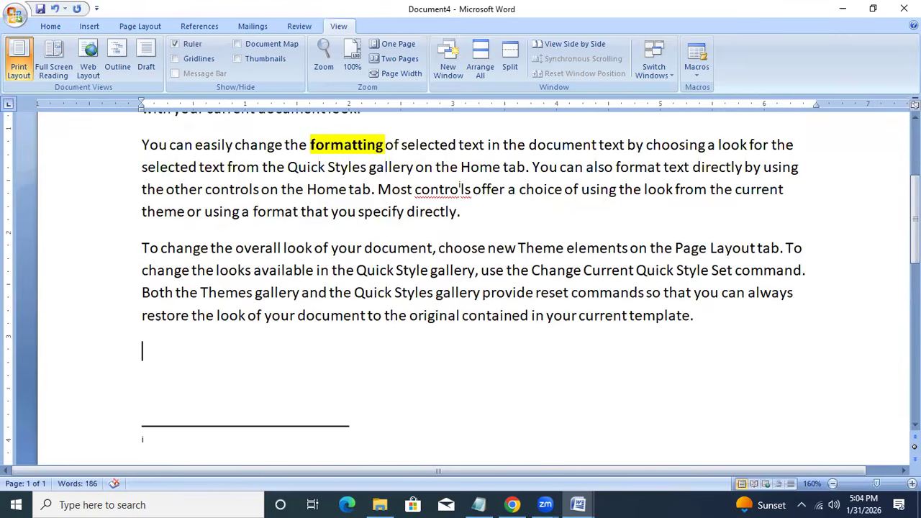
key(alt+shift+d)
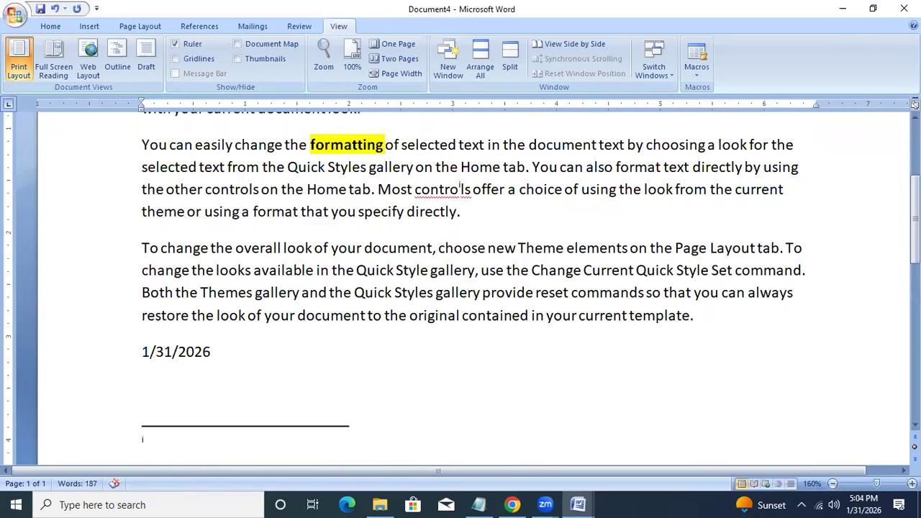
key(alt+shift+t)
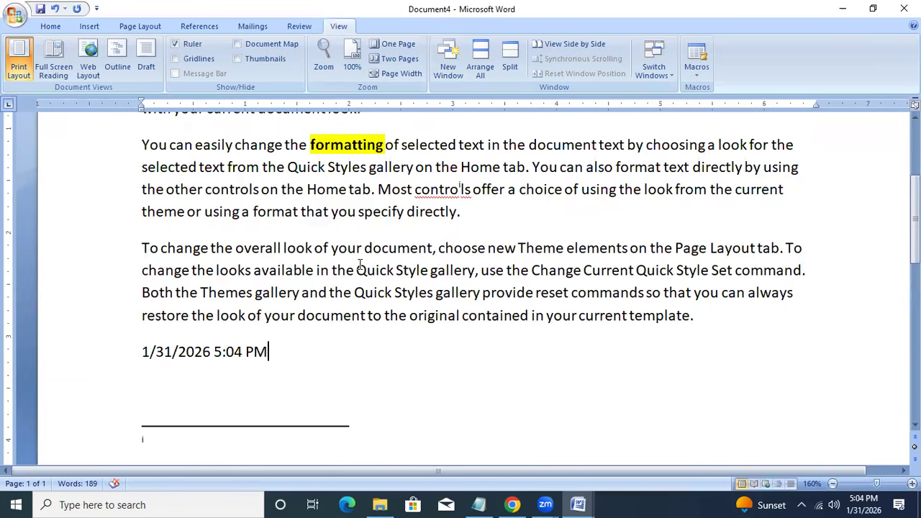
Select text character by character forward from the start of the third paragraph through "To change the ov".
click(142, 247)
key(shift+Right)
key(shift+Right)
key(shift+Right)
key(shift+Right)
key(shift+Right)
key(shift+Right)
key(shift+Right)
key(shift+Right)
key(shift+Right)
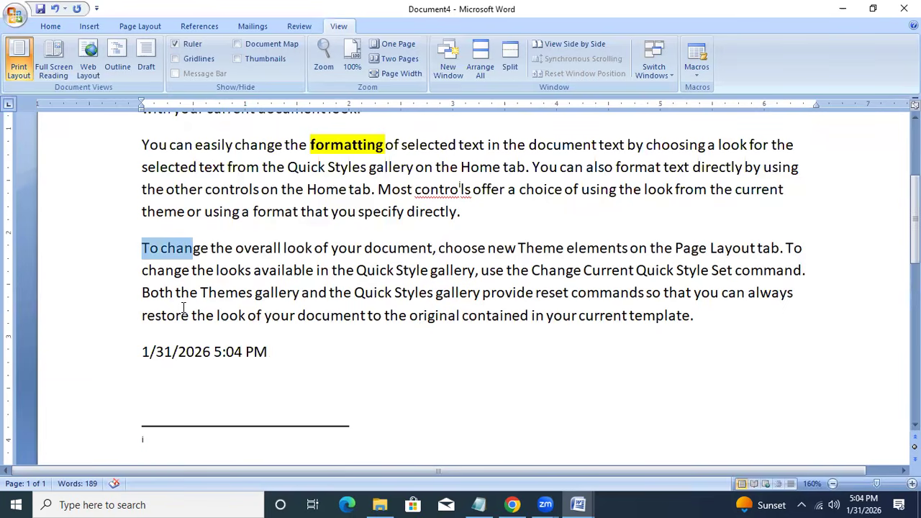
key(shift+Right)
key(shift+Right)
key(shift+Right)
key(shift+Right)
key(shift+Right)
key(shift+Right)
key(shift+Right)
Select backward character by character from inside "overall" to cover "change the ov" in the third paragraph.
key(Right)
key(shift+Left)
key(shift+Left)
key(shift+Left)
key(shift+Left)
key(shift+Left)
key(shift+Left)
key(shift+Left)
key(shift+Left)
key(shift+Left)
key(shift+Left)
key(shift+Left)
key(shift+Left)
key(shift+Left)
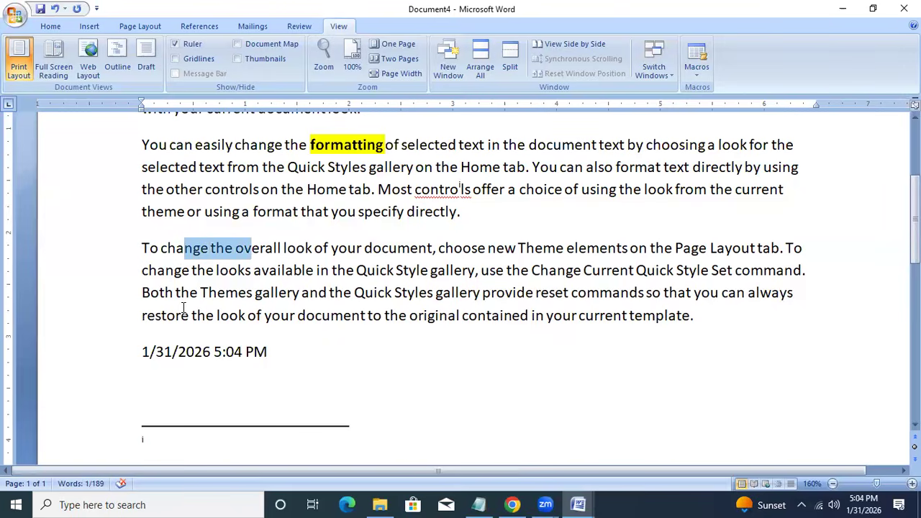
key(shift+Left)
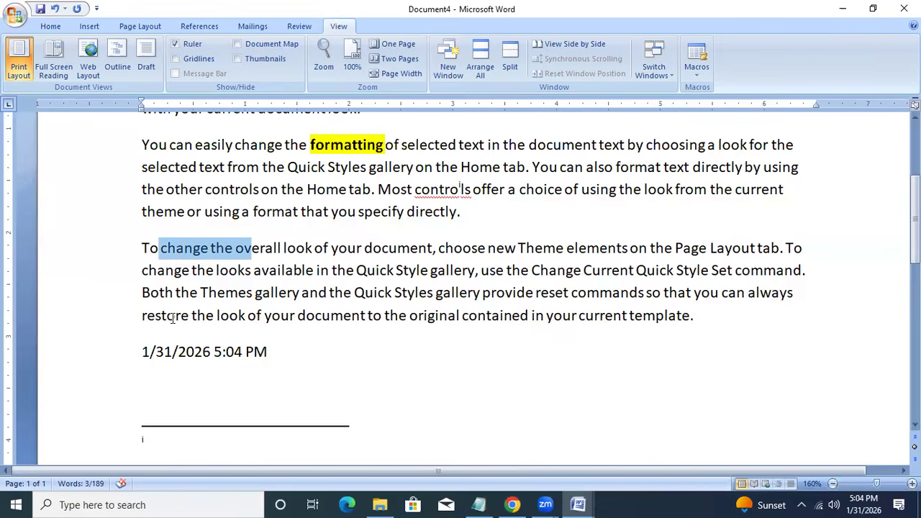
Select the second paragraph's last line from its end to its start, and the document's first line in both directions.
scroll(193, 315, up, 2)
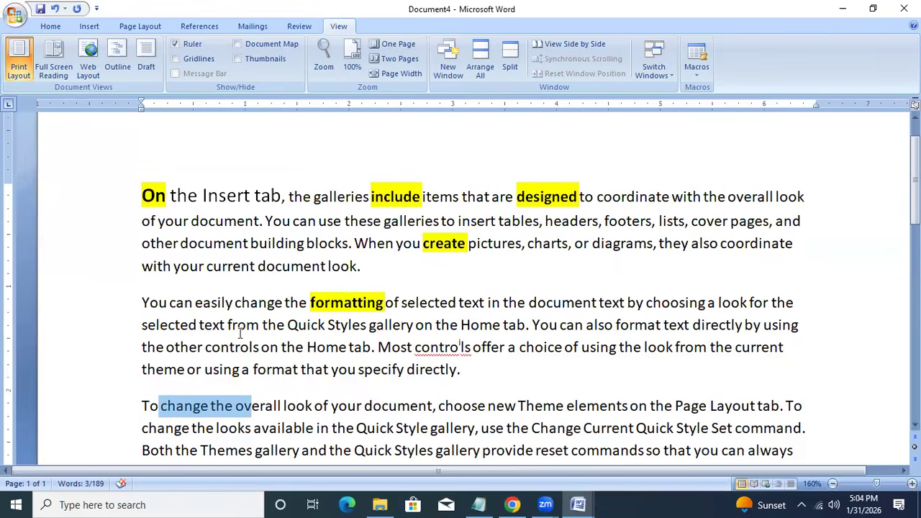
click(462, 372)
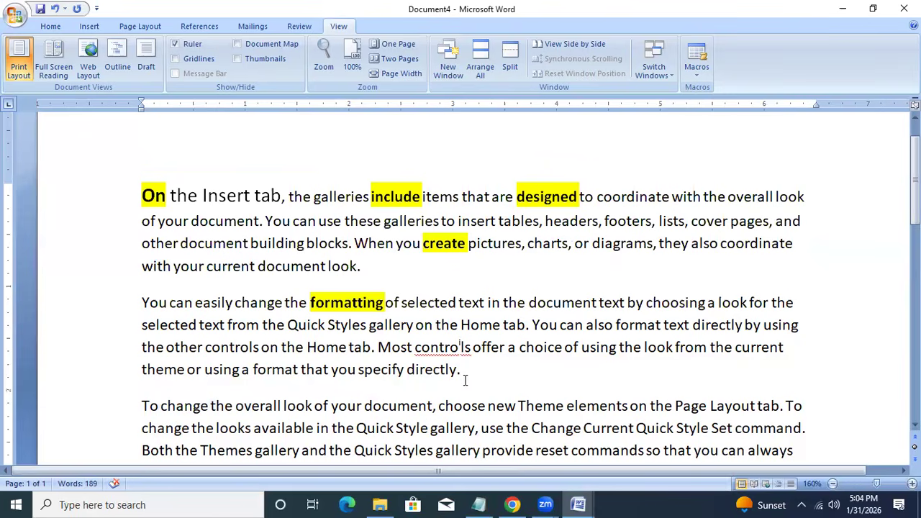
key(shift+Home)
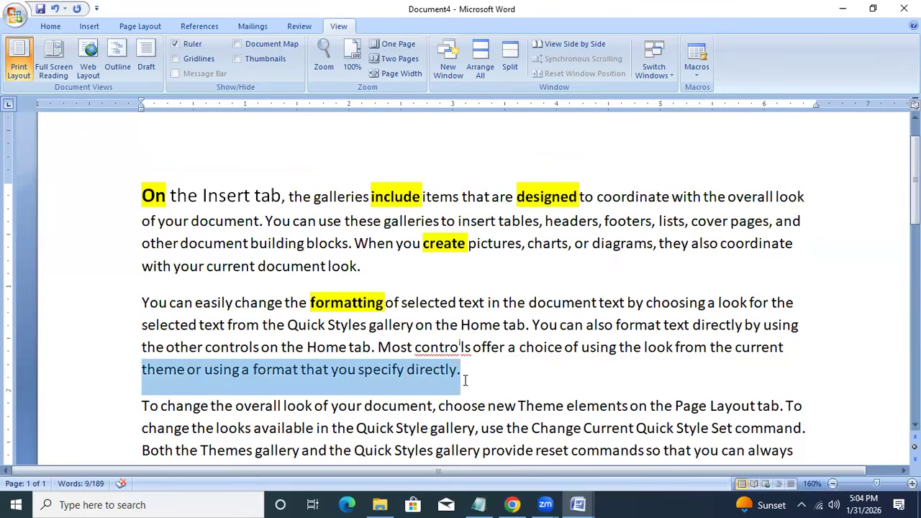
click(804, 200)
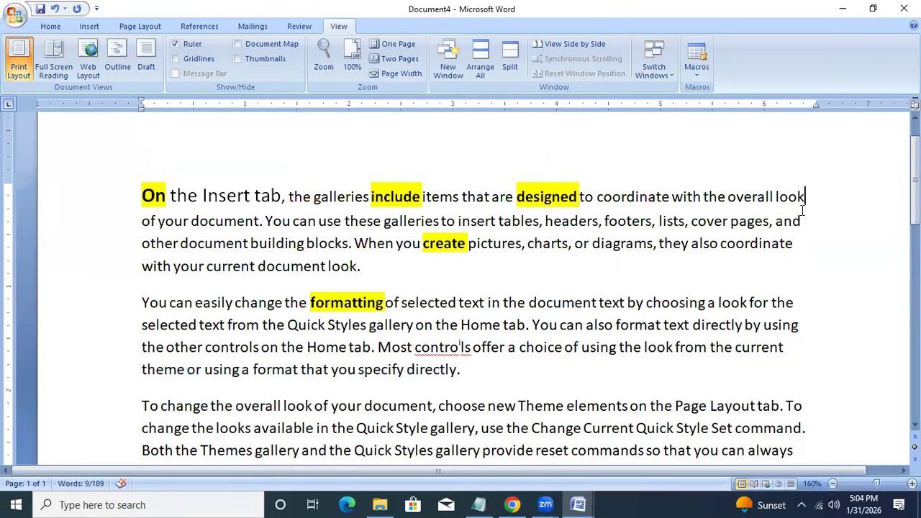
key(shift+Home)
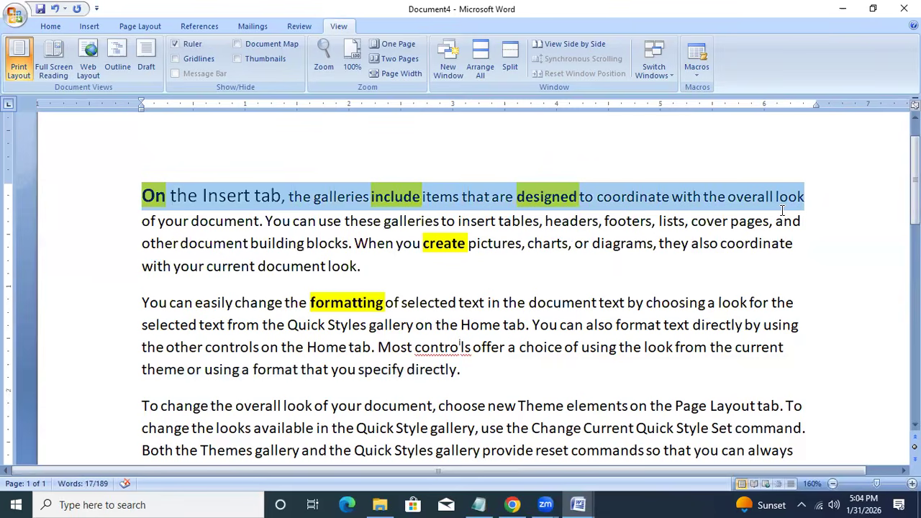
key(Home)
key(shift+End)
Show the desktop, cycle through the open windows and switch to the blank Document3.
key(super+d)
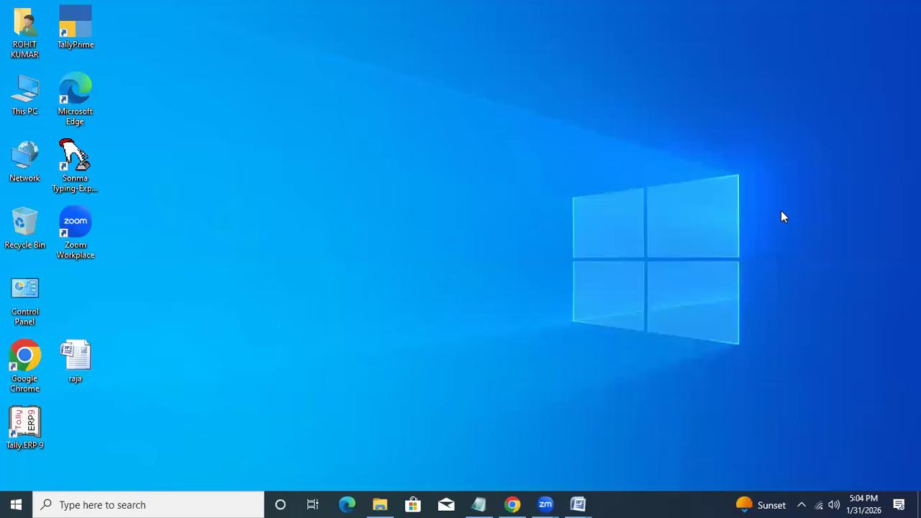
click(782, 212)
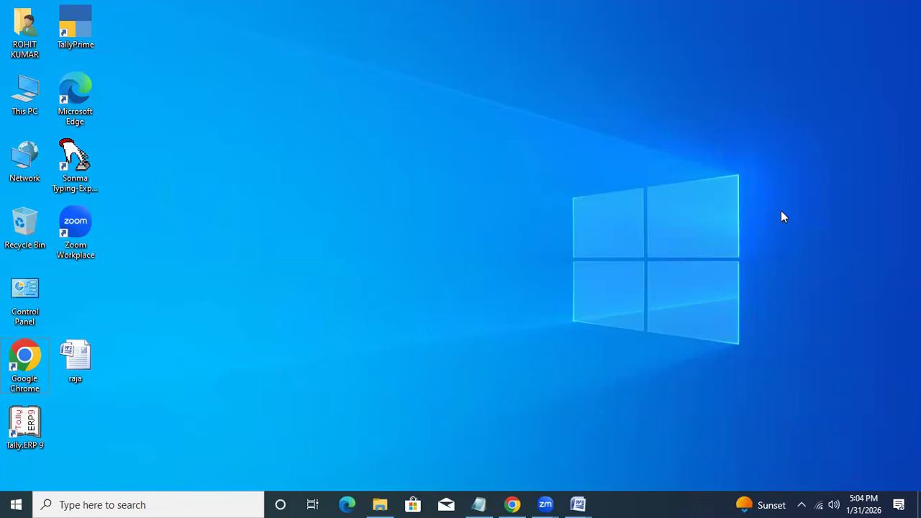
key(alt+Tab)
key(alt+Tab)
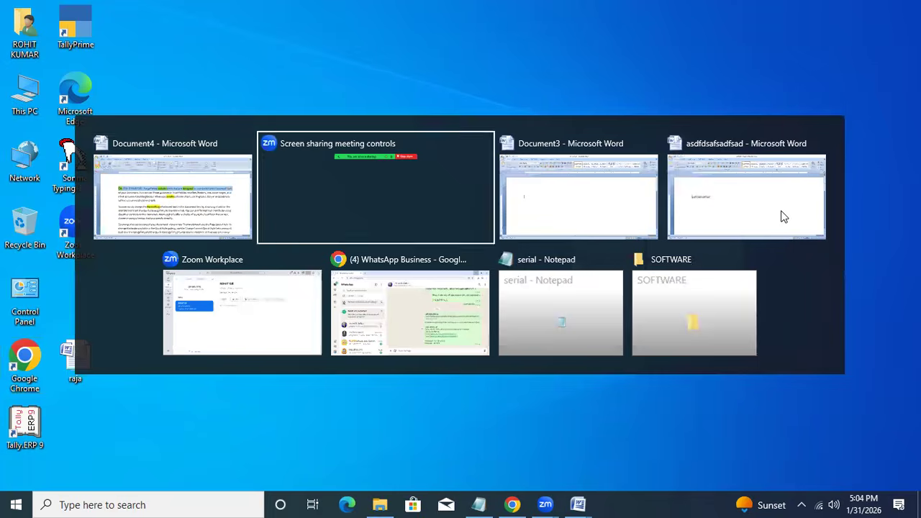
key(alt+Tab)
key(alt+Tab)
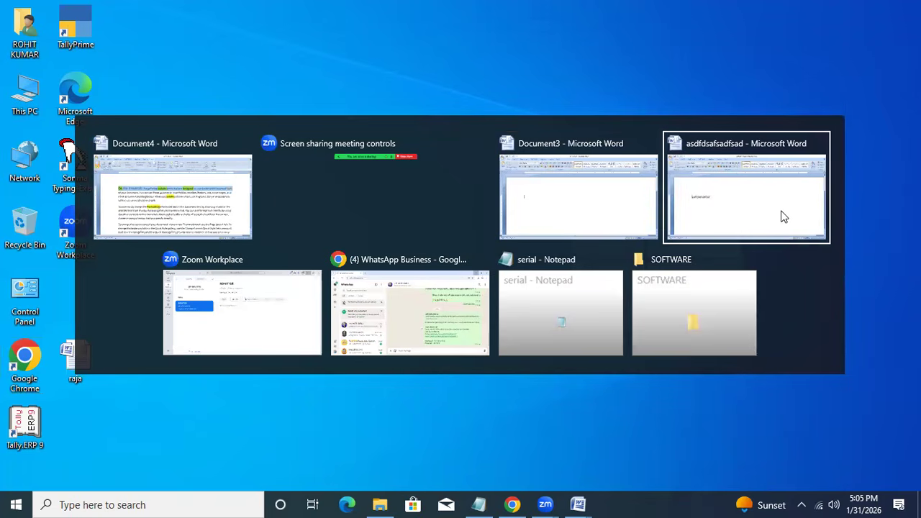
key(alt+Tab)
key(alt+Tab)
key(alt+Tab)
key(alt+Tab)
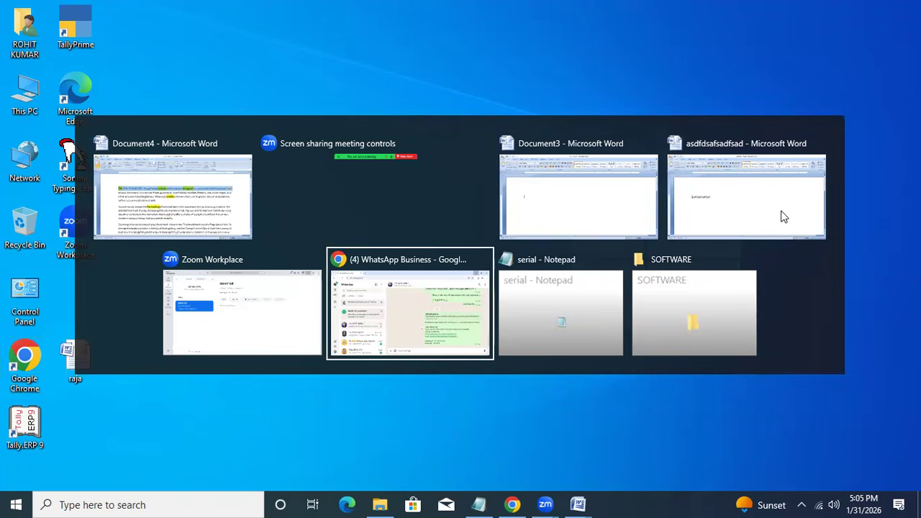
key(alt+Tab)
key(alt+Tab)
key(alt+Tab)
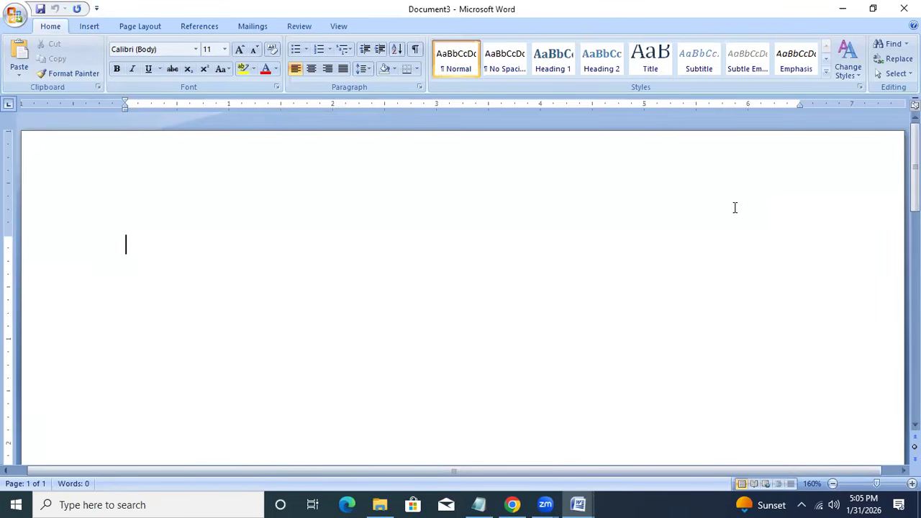
Generate sample paragraphs in the blank document with =rand() and return to its beginning.
text(=rand())
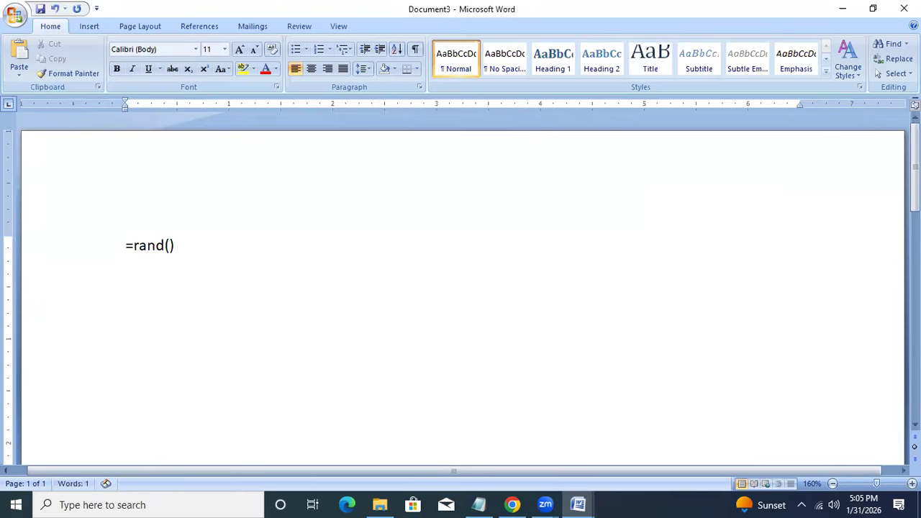
key(Return)
key(ctrl+Home)
Select only the word "can" in the second line of the first paragraph.
drag(126, 245, 356, 323)
click(257, 290)
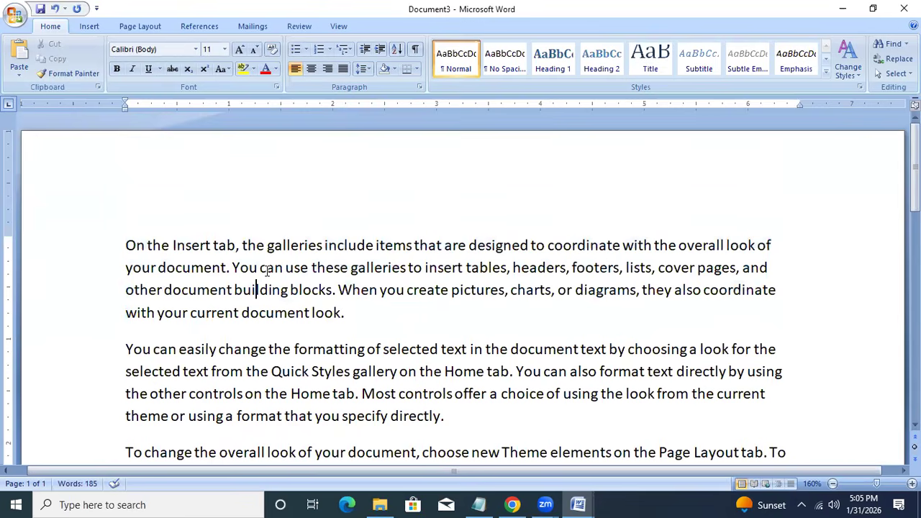
double_click(266, 268)
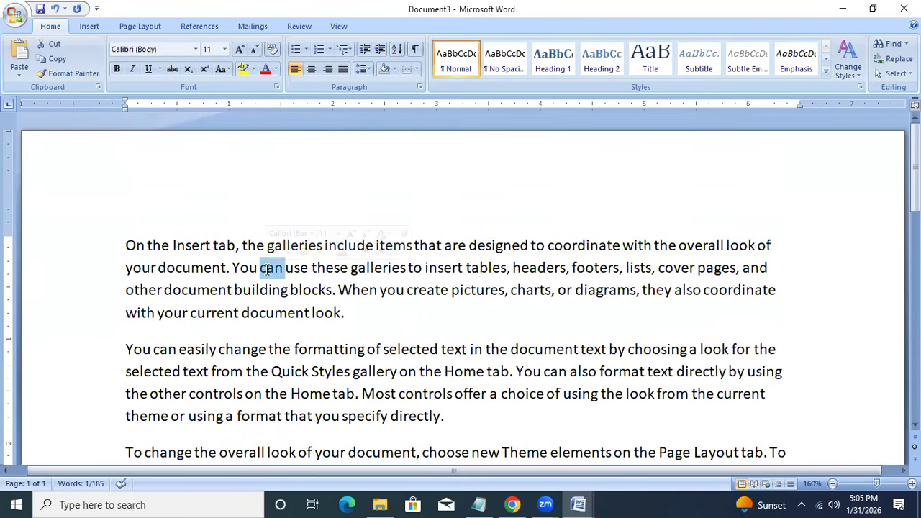
triple_click(267, 270)
double_click(267, 269)
triple_click(267, 270)
double_click(267, 270)
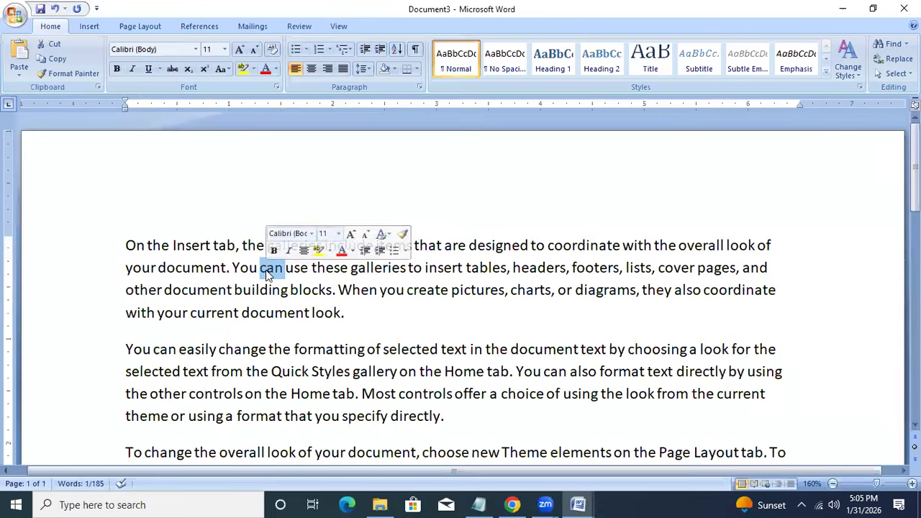
Select the whole first paragraph from the word "can", clearing and repeating the selection.
triple_click(266, 270)
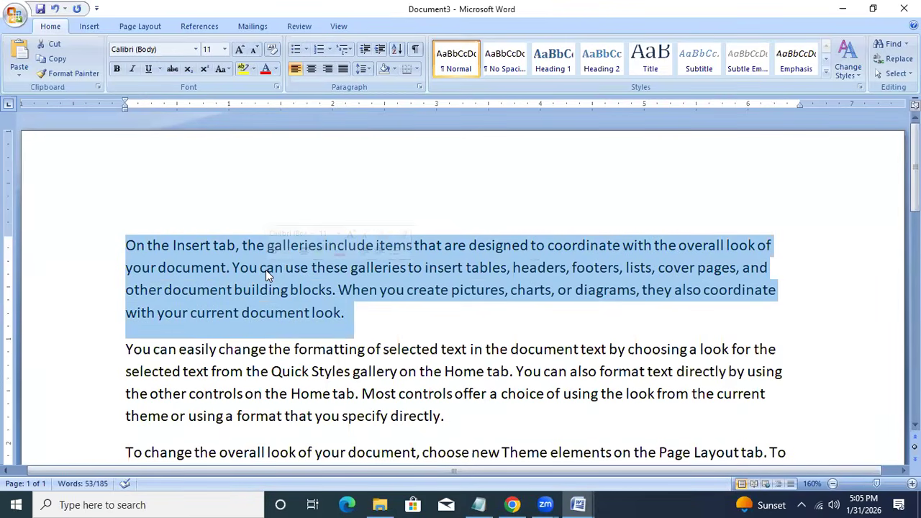
triple_click(266, 270)
double_click(266, 270)
triple_click(266, 270)
click(265, 270)
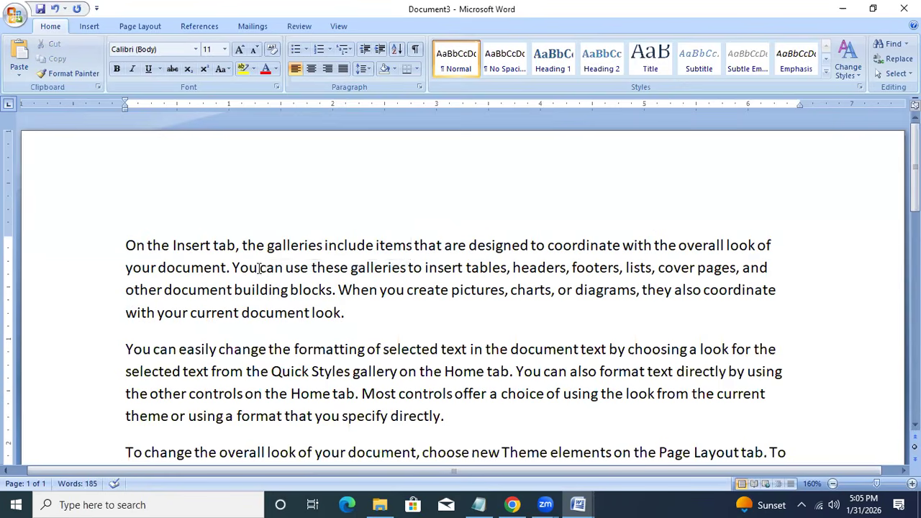
triple_click(261, 267)
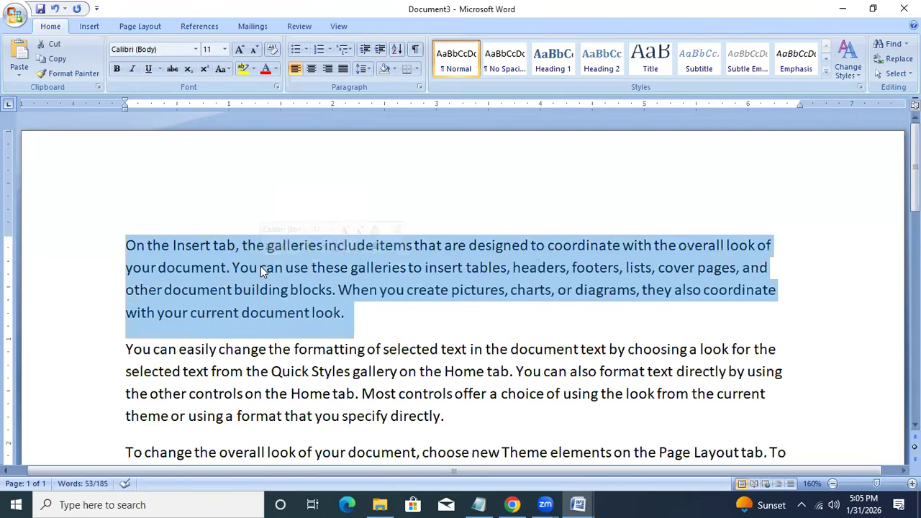
click(261, 268)
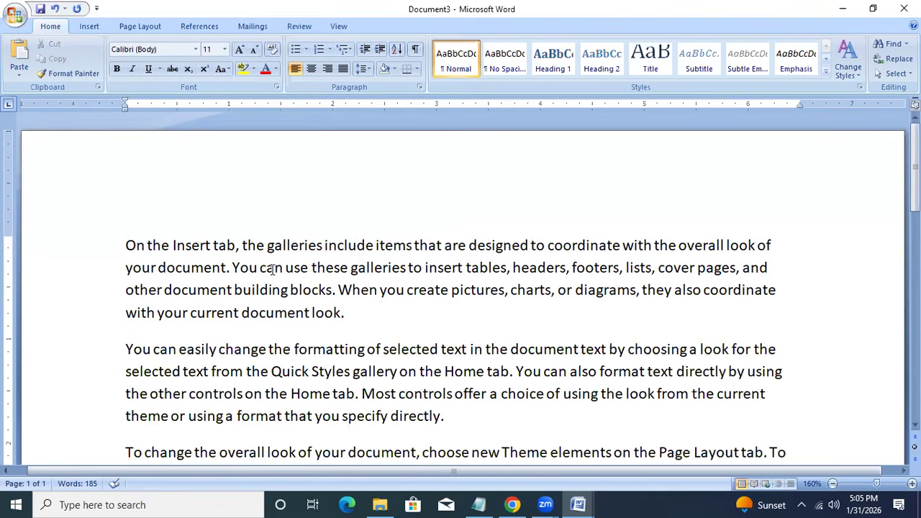
triple_click(271, 269)
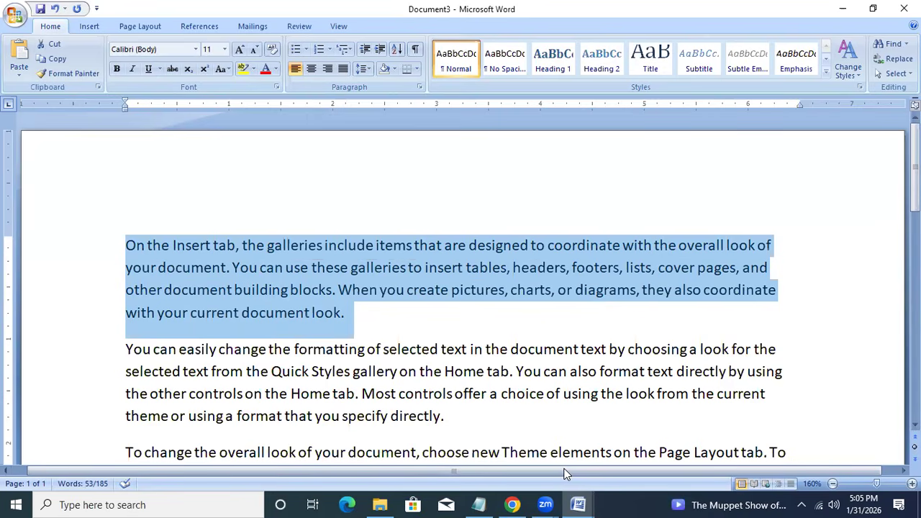
Switch to Zoom.
click(545, 505)
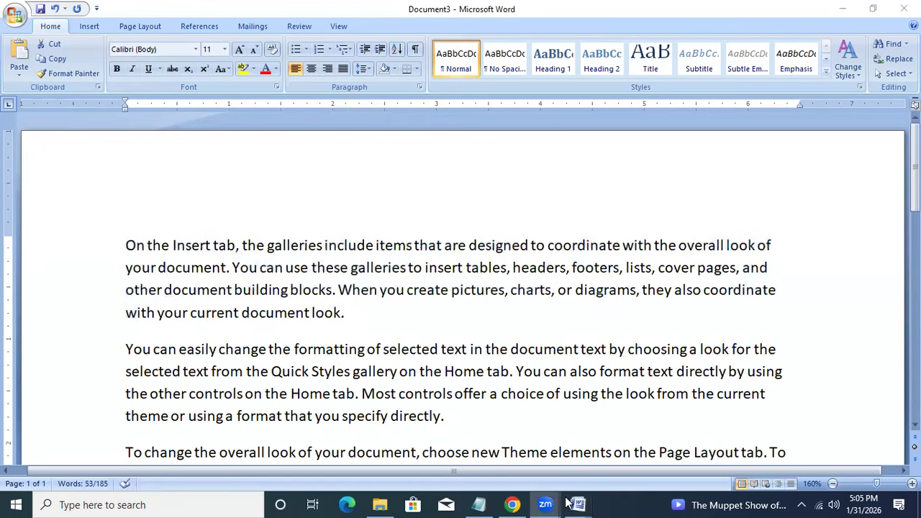